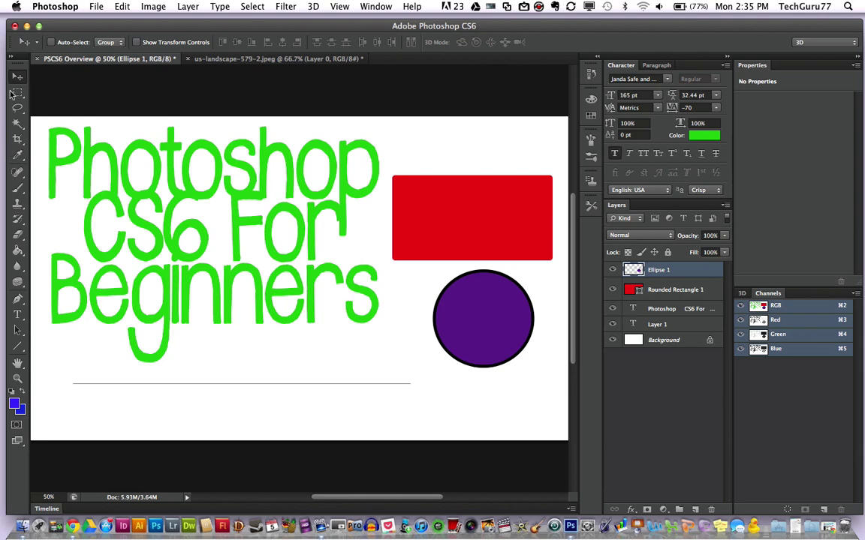
- Float the tools panel over the canvas and dock it back in its original place
drag(19, 69, 197, 75)
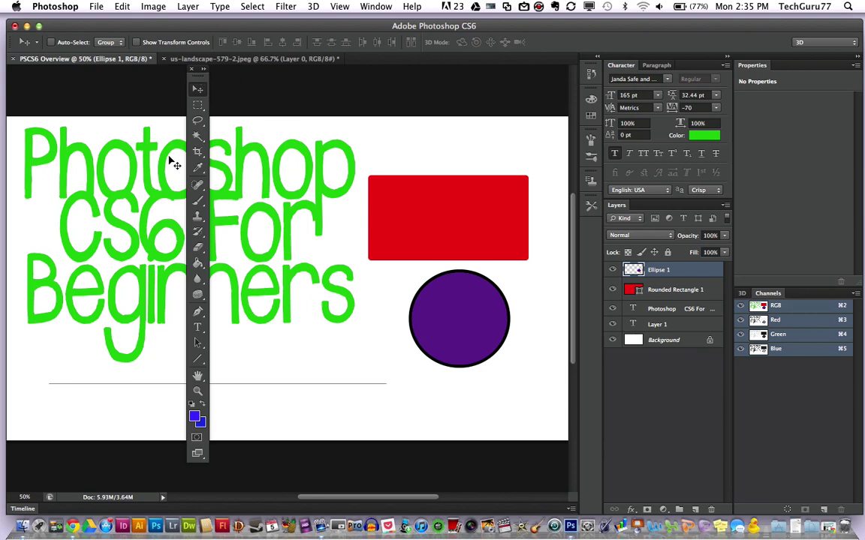
drag(199, 81, 18, 77)
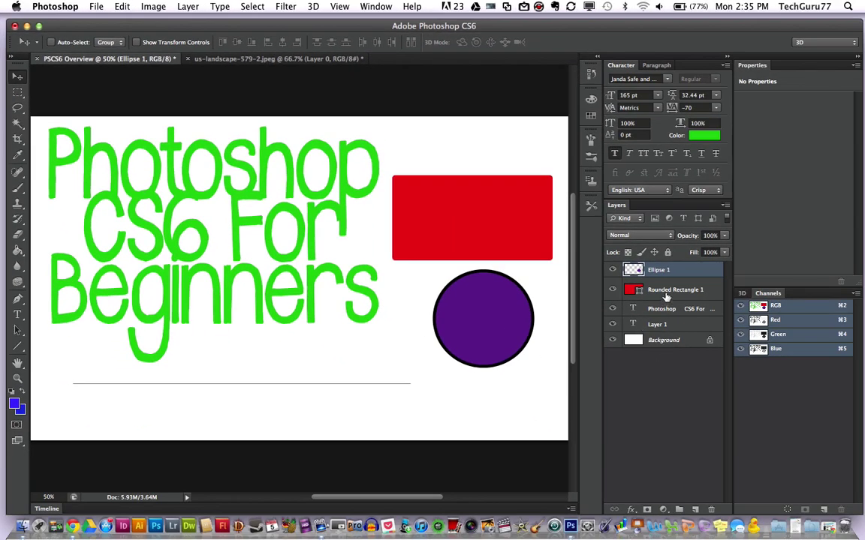
- Select the Rounded Rectangle 1 layer and move the red rectangle slightly up on the canvas
click(665, 293)
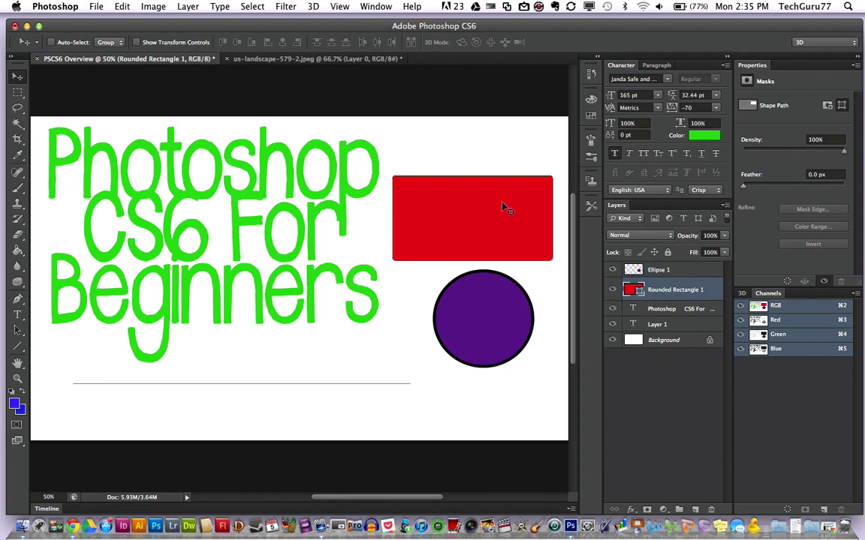
drag(501, 212, 504, 185)
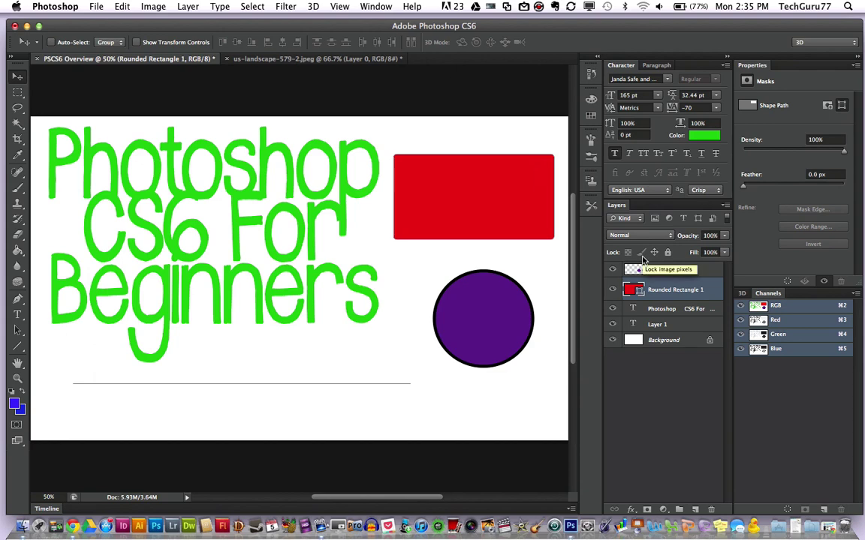
- Hide the Layers panel and show it again
click(374, 6)
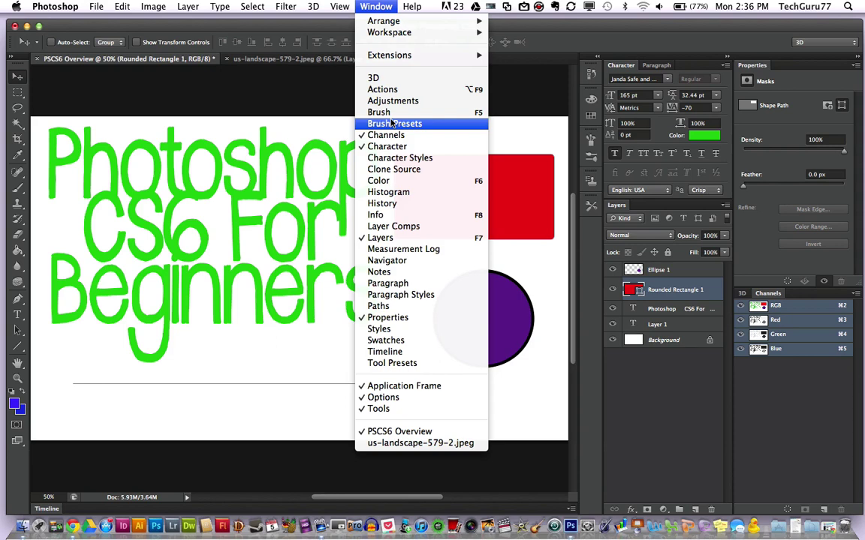
click(380, 237)
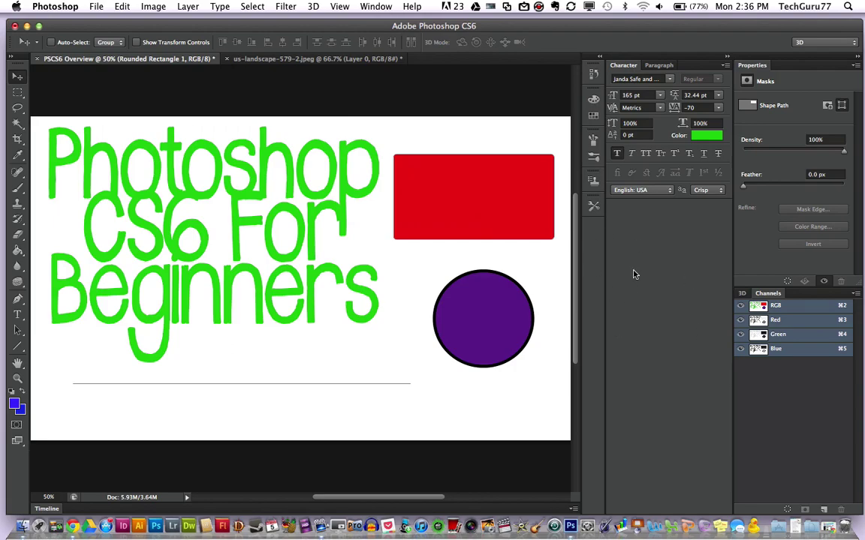
click(339, 7)
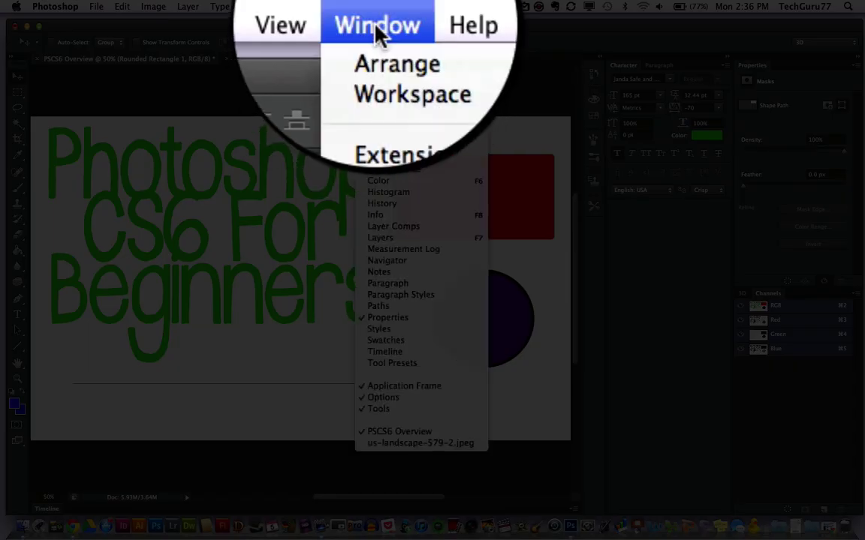
click(379, 237)
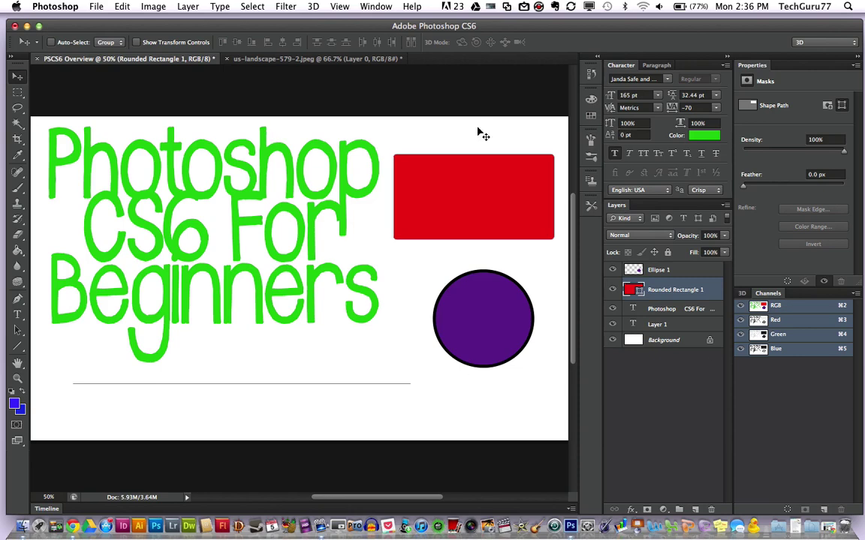
- Undo the move of the red rounded rectangle
drag(437, 122, 347, 106)
key(super+z)
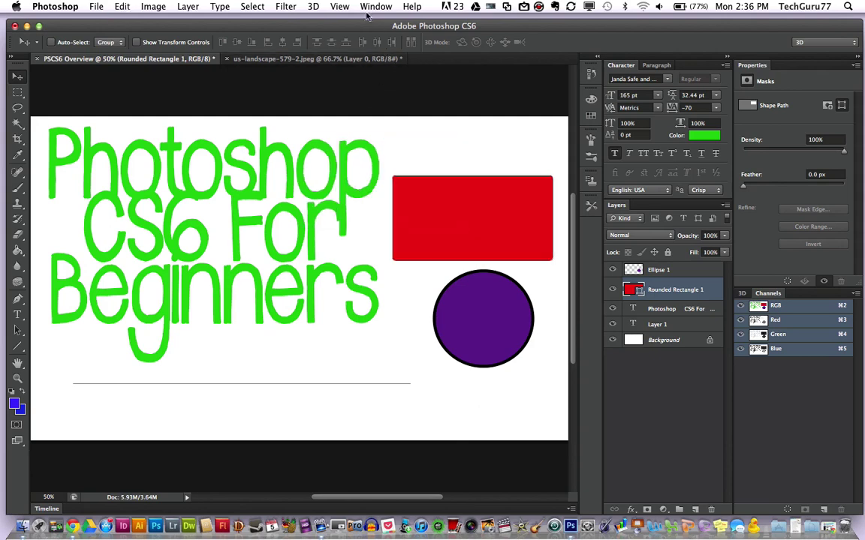
click(375, 6)
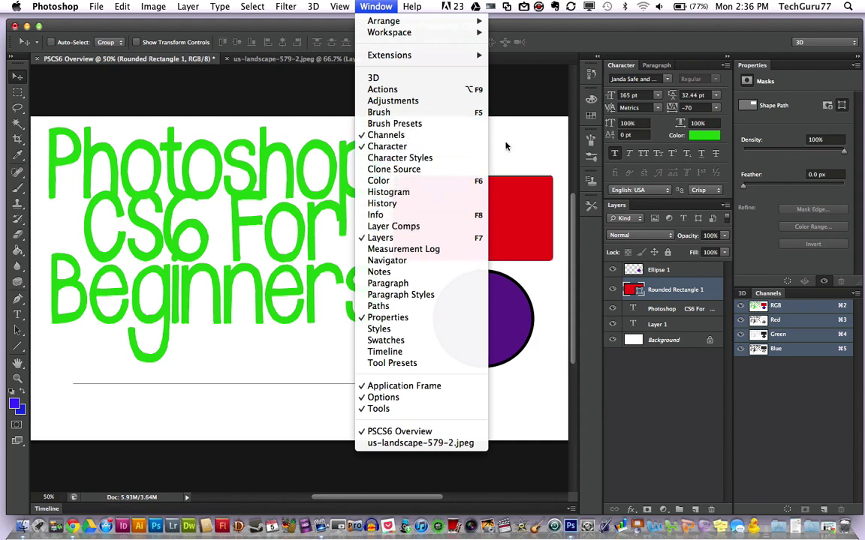
click(338, 99)
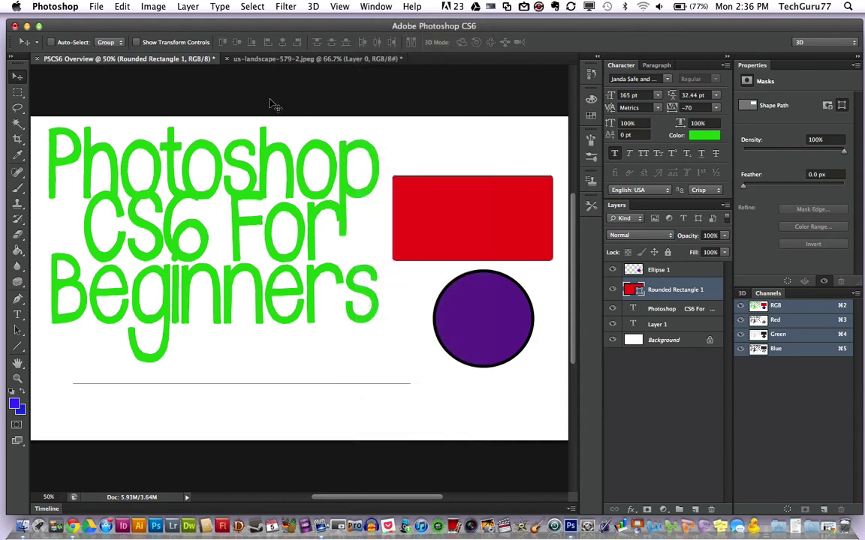
- Select the whole green title text with a rectangular marquee drawn around all three lines
click(19, 95)
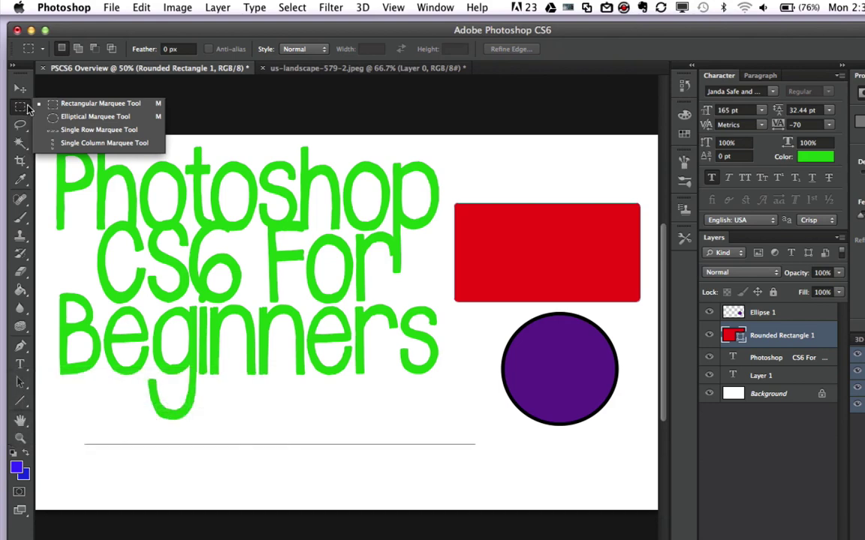
click(82, 107)
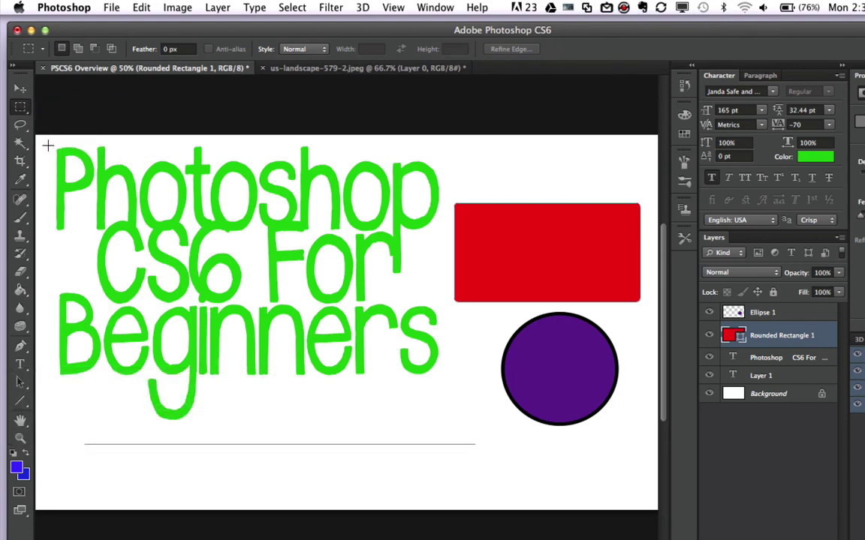
drag(45, 139, 450, 425)
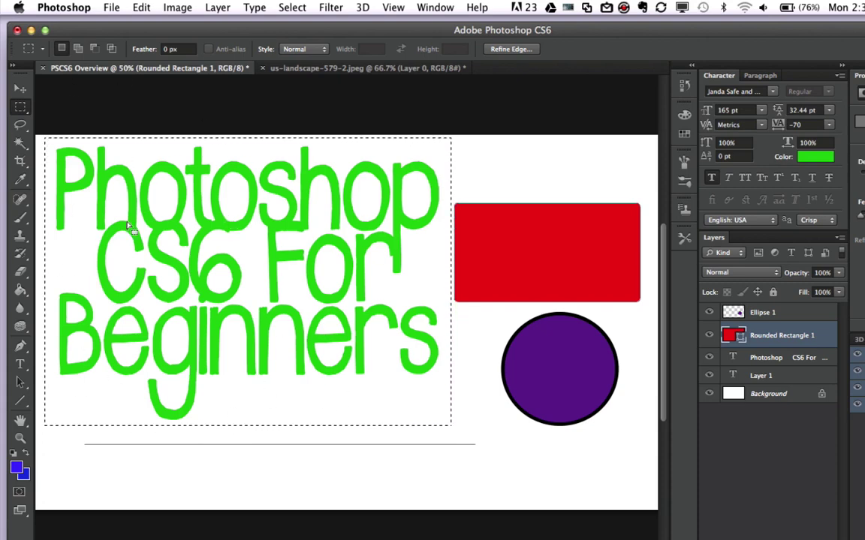
- Draw an elliptical marquee selection around the purple circle, replacing the rectangular selection
click(22, 111)
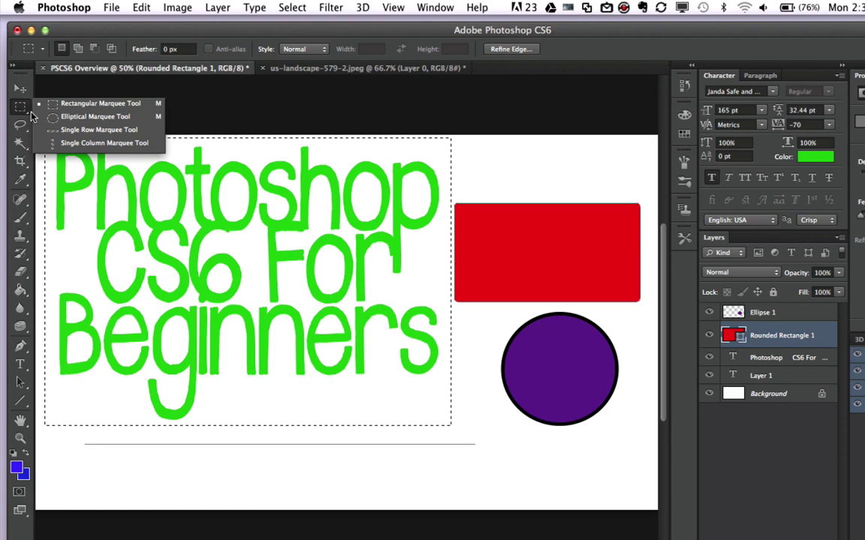
click(86, 119)
drag(452, 283, 650, 447)
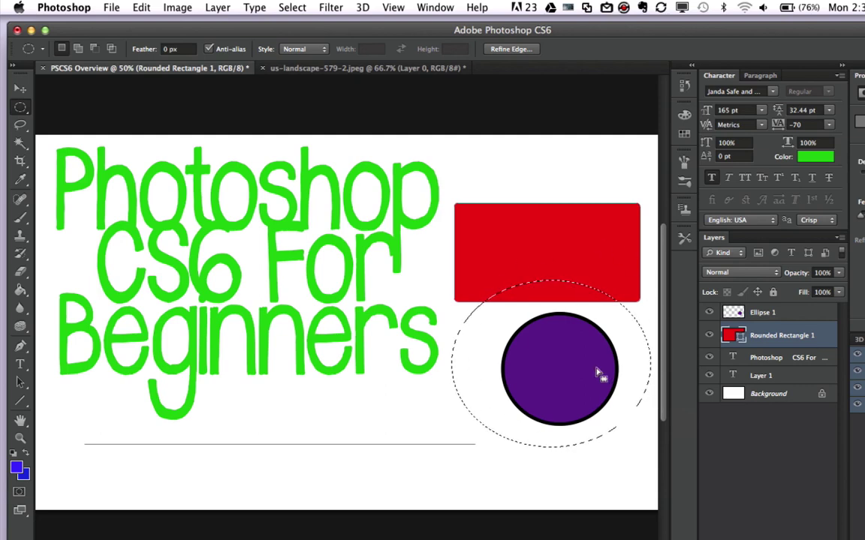
click(23, 110)
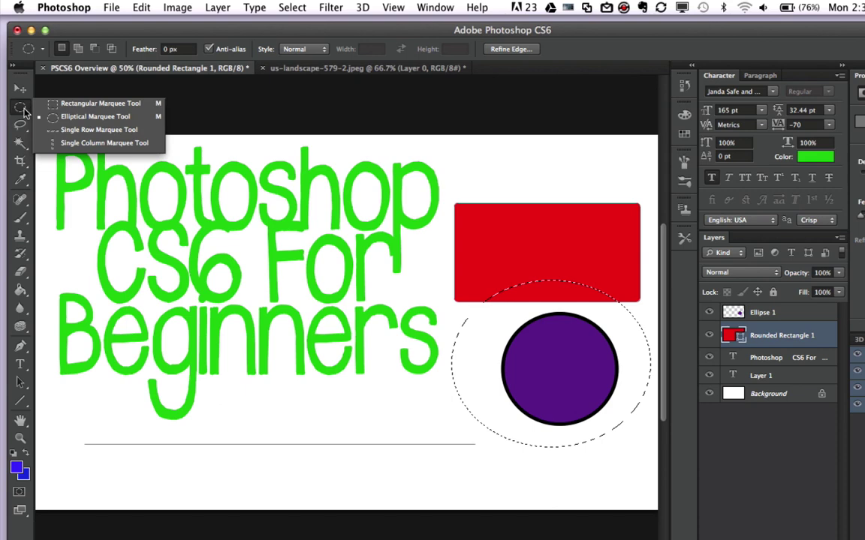
- Draw a closed freehand Lasso selection around "CS6" in the green title text
click(21, 127)
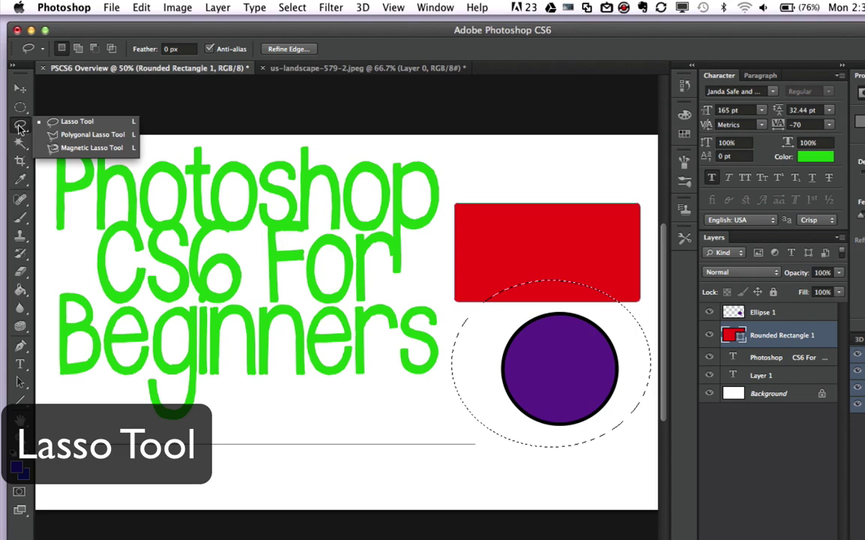
click(75, 124)
click(80, 135)
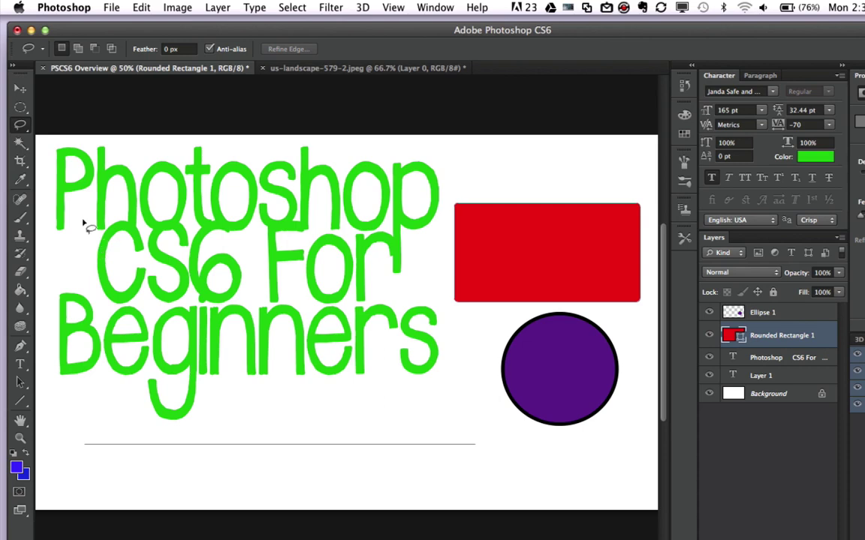
mouse_move(80, 217)
mouse_down()
mouse_move(130, 280)
mouse_move(199, 298)
mouse_move(258, 266)
mouse_move(259, 175)
mouse_move(358, 171)
mouse_up()
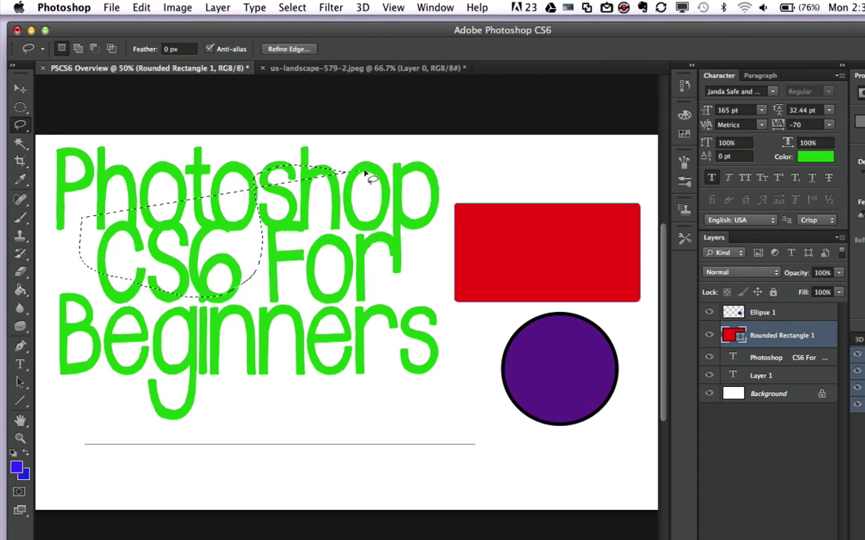
click(259, 213)
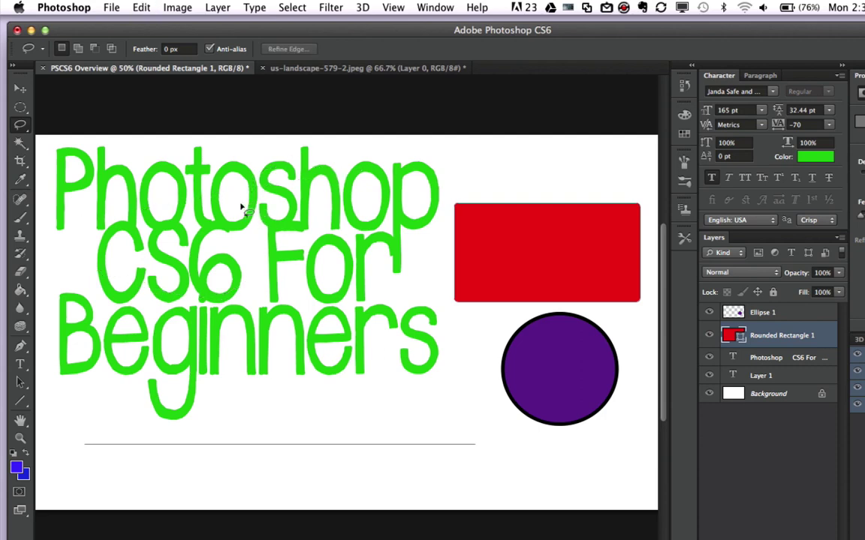
mouse_move(156, 215)
mouse_down()
mouse_move(89, 228)
mouse_move(89, 283)
mouse_move(180, 336)
mouse_move(255, 293)
mouse_move(226, 205)
mouse_move(134, 194)
mouse_move(79, 218)
mouse_up()
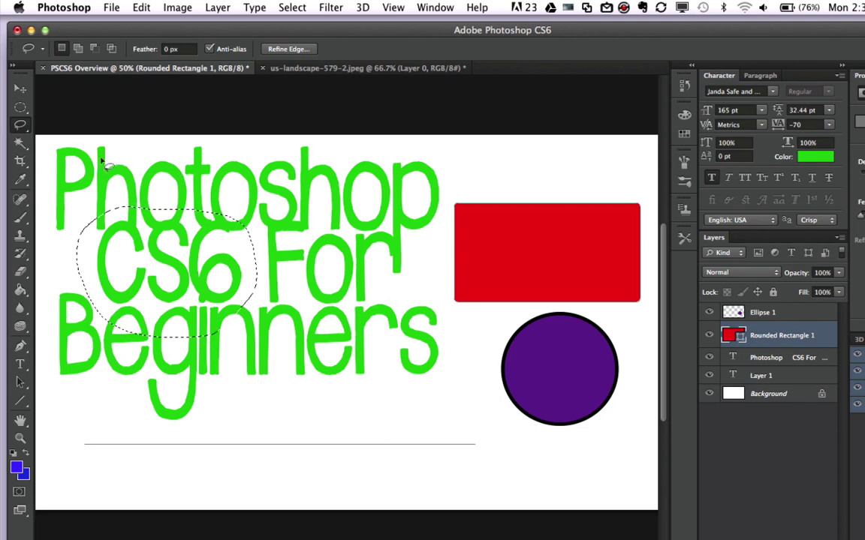
- Draw a closed four-sided Polygonal Lasso selection across the title's lower two lines, replacing the freehand selection
click(26, 127)
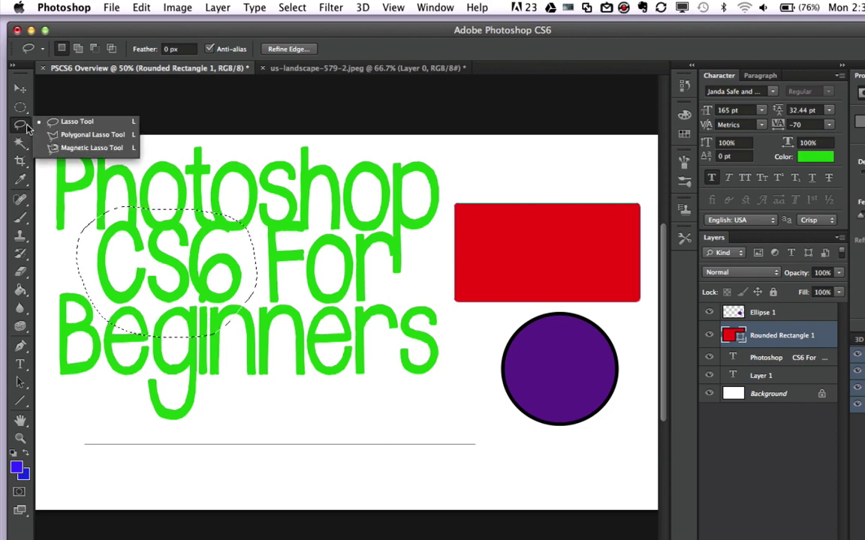
click(84, 135)
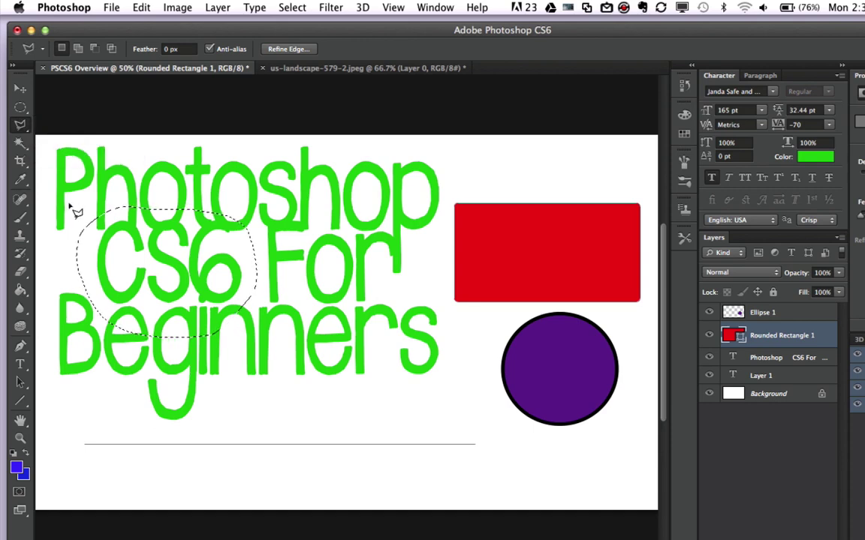
key(super+d)
click(280, 240)
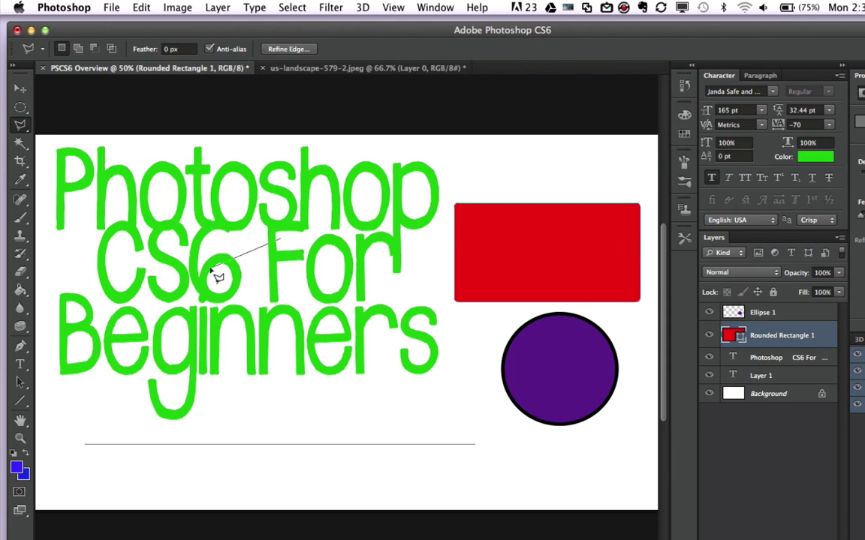
click(174, 276)
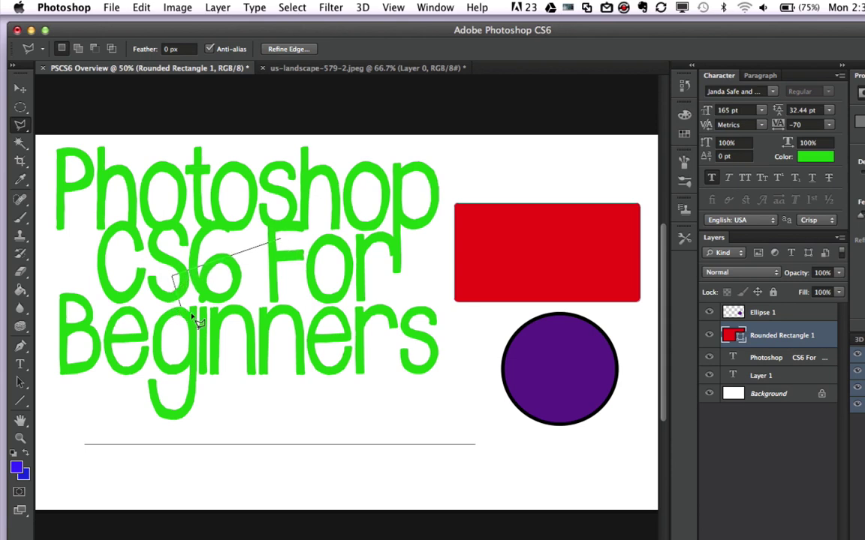
click(237, 425)
click(359, 368)
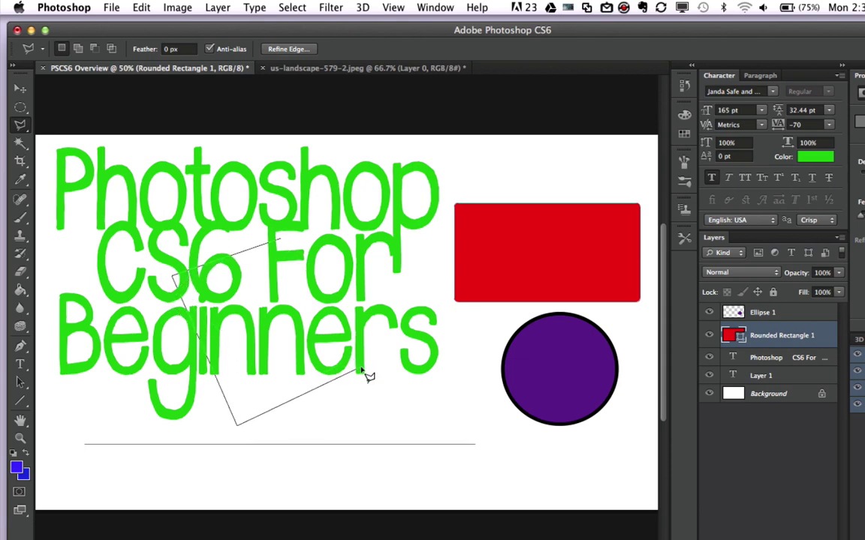
click(282, 240)
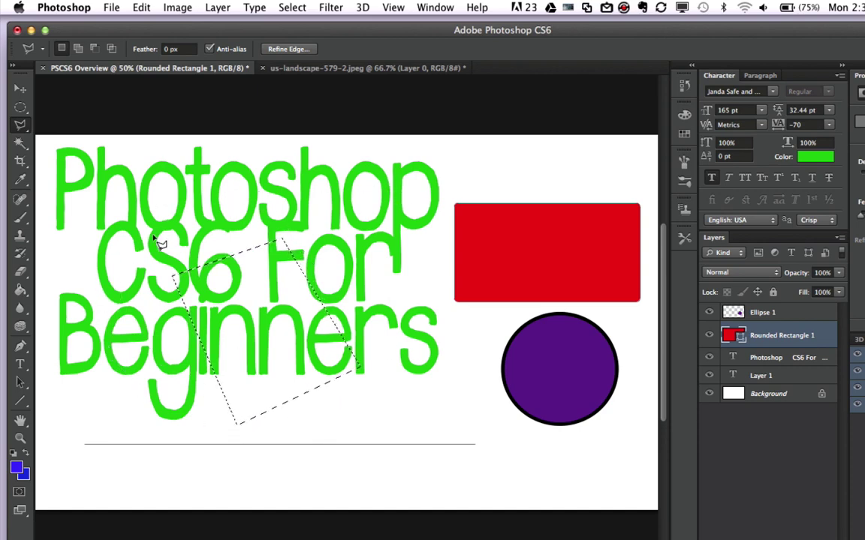
- Undo the polygonal selection and restore the freehand selection around "CS6"
key(super+z)
key(super+z)
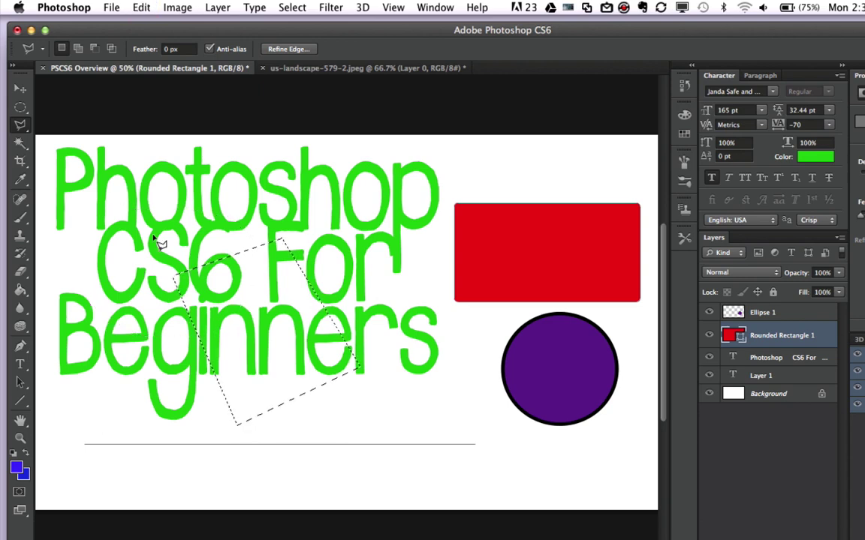
key(super+z)
- Choose the Magic Wand tool and select the blue sky in the us-landscape-579-2.jpeg image
click(25, 144)
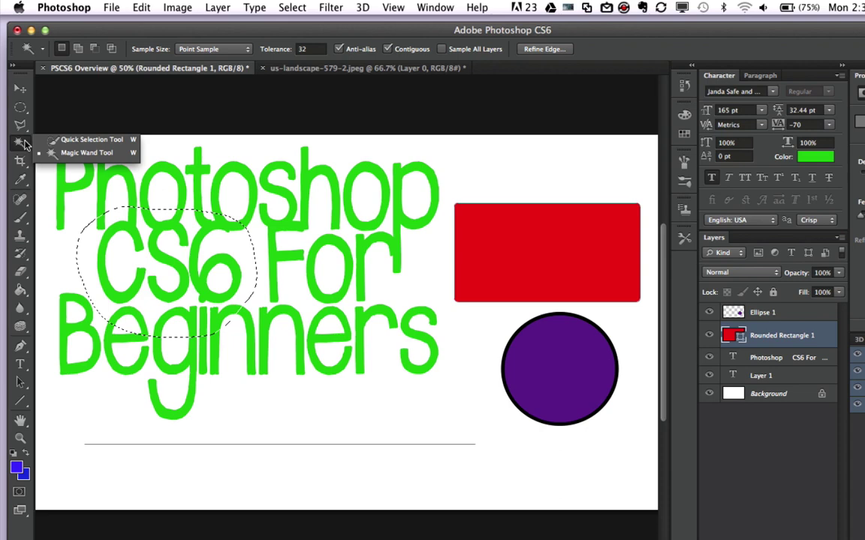
click(75, 154)
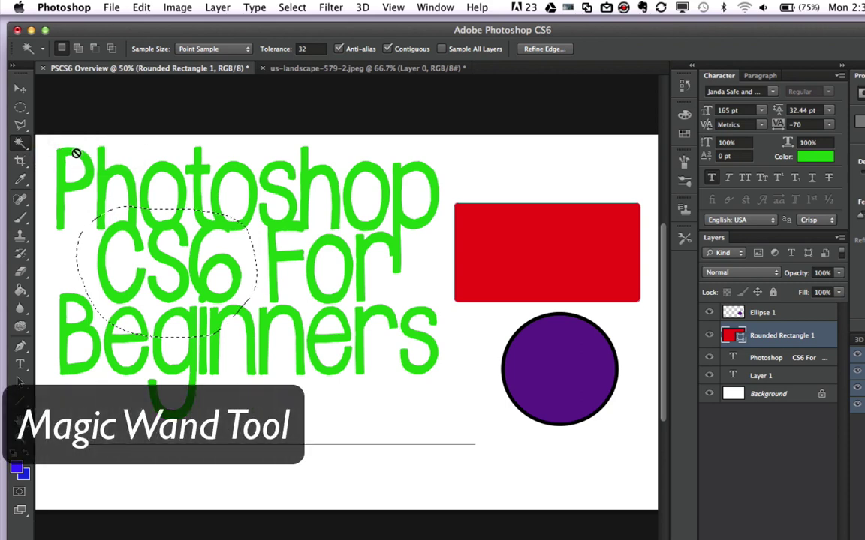
click(290, 69)
click(308, 199)
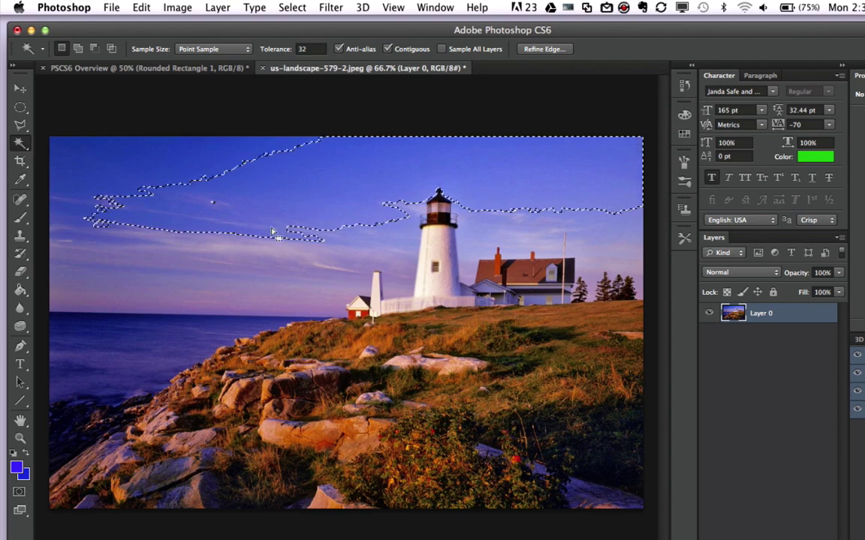
- Replace the sky selection with a Magic Wand selection of the white lighthouse tower, and shift its outline slightly up and left
key(super+z)
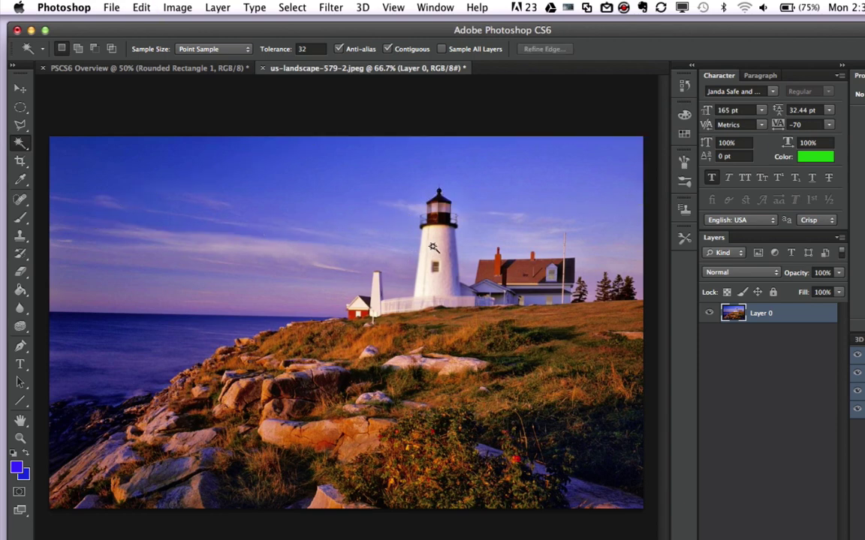
click(434, 247)
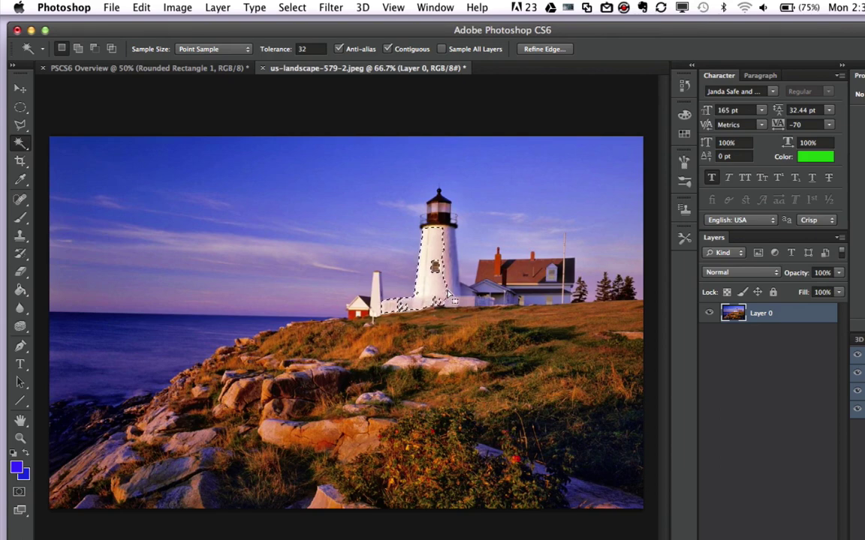
drag(449, 295, 445, 286)
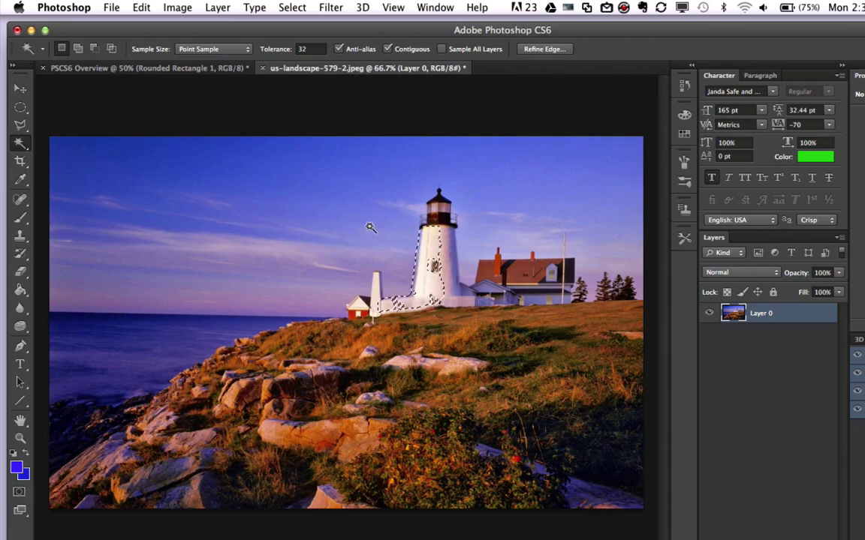
- Choose the Quick Selection tool and brush across the blue sky left of the lighthouse to select it
click(19, 143)
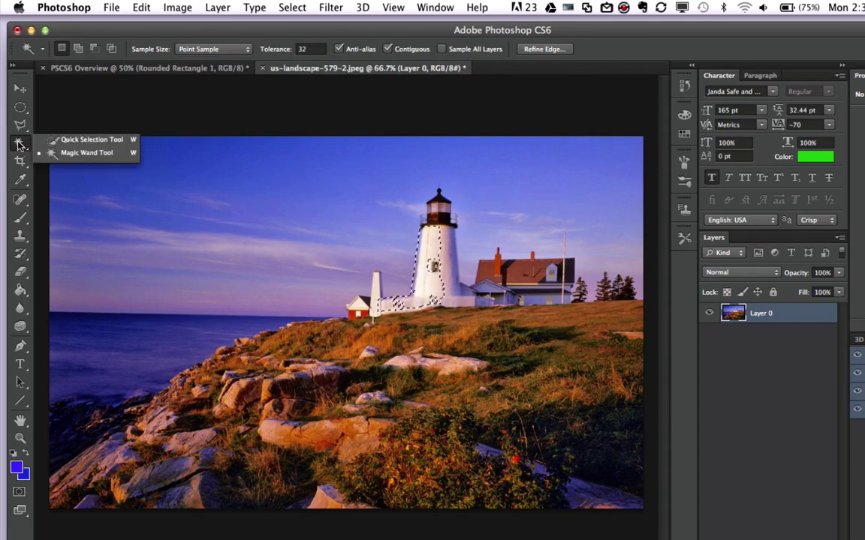
click(65, 140)
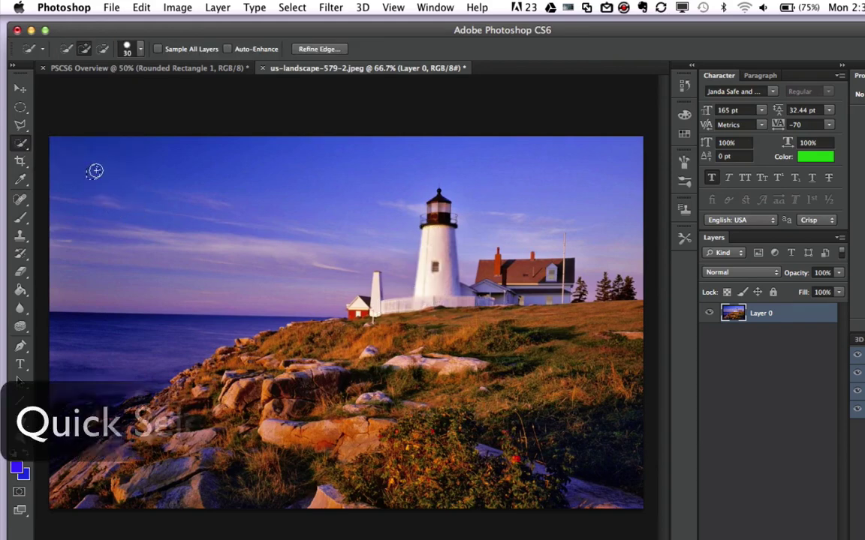
mouse_move(94, 169)
mouse_down()
mouse_move(164, 208)
mouse_move(292, 201)
mouse_up()
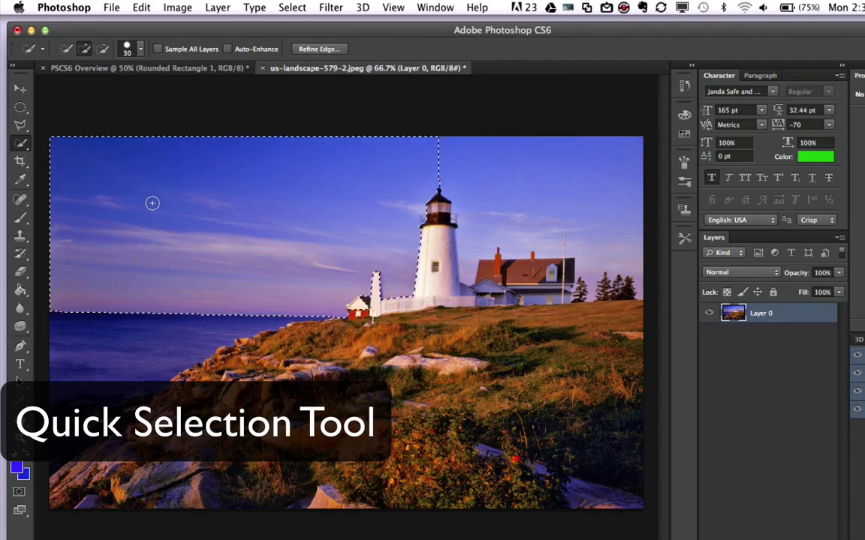
- Extend the Quick Selection across the horizon to include the sea below the sky
right_click(150, 259)
click(150, 264)
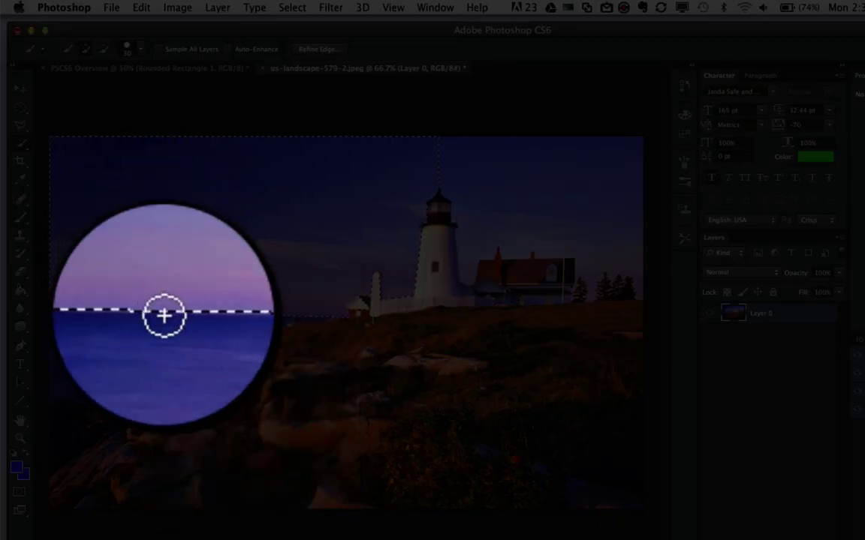
mouse_move(164, 316)
mouse_down()
mouse_move(137, 308)
mouse_move(127, 317)
mouse_up()
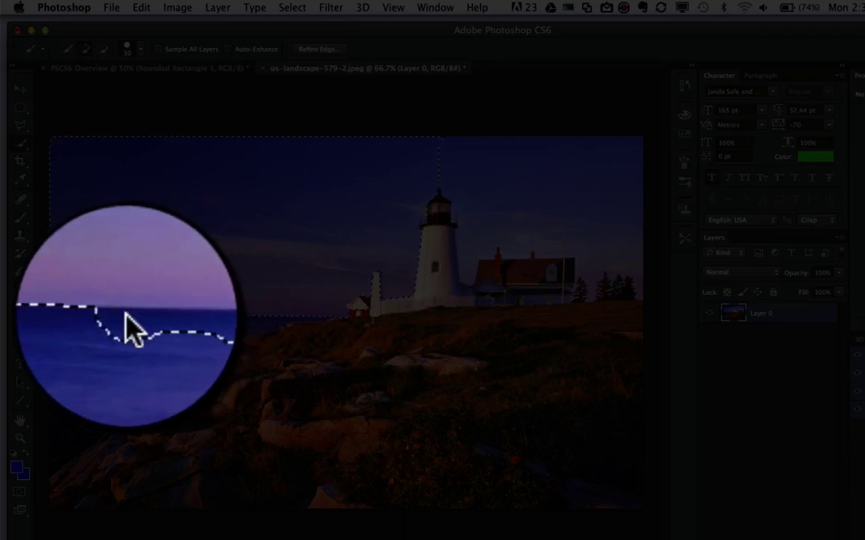
click(125, 311)
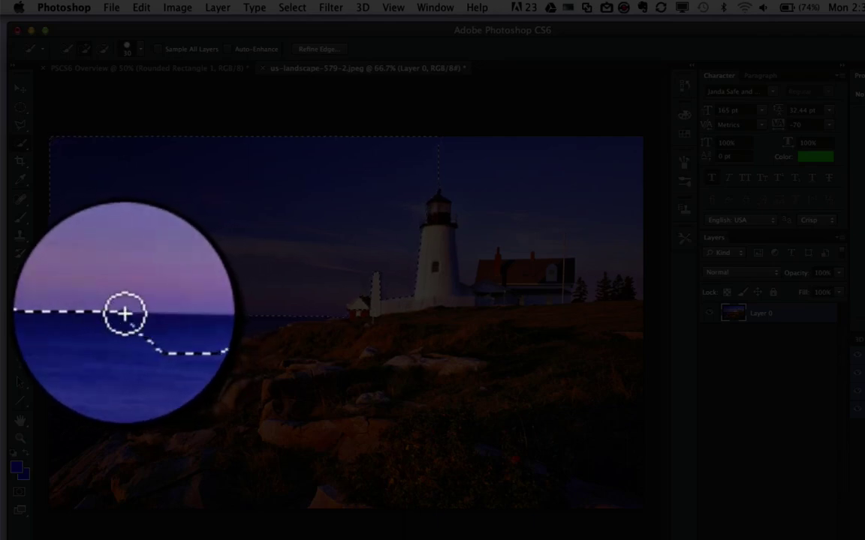
click(124, 314)
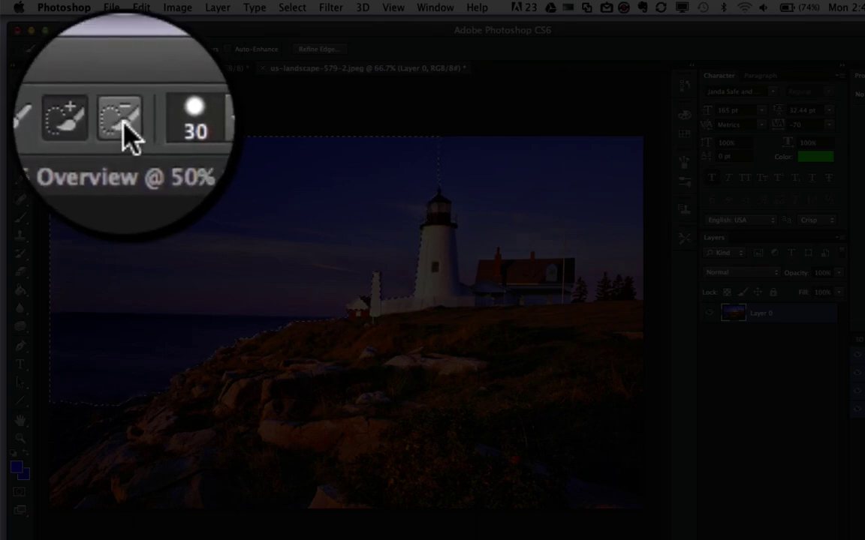
- Subtract the sea from the Quick Selection, and add back a thin strip of water just below the horizon
click(105, 50)
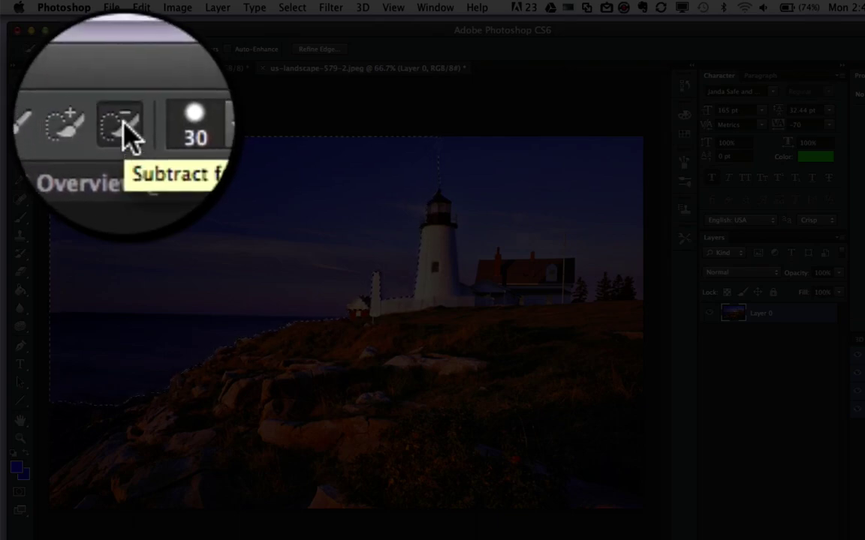
mouse_move(124, 379)
mouse_down()
mouse_move(124, 391)
mouse_move(124, 371)
mouse_move(124, 384)
mouse_move(131, 383)
mouse_move(219, 346)
mouse_up()
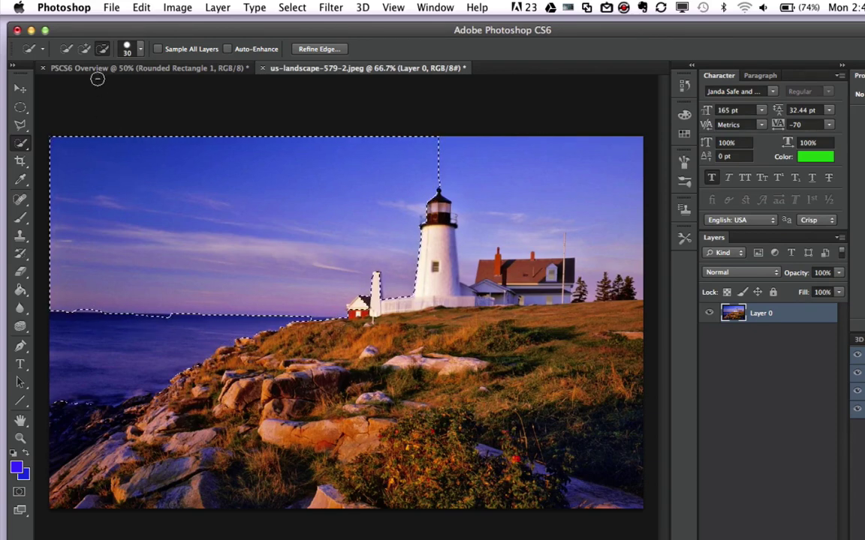
click(85, 49)
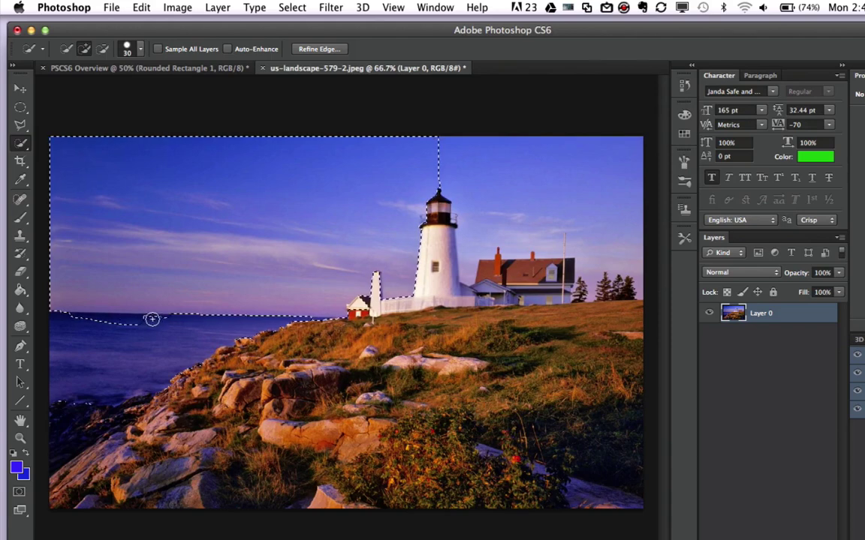
click(21, 165)
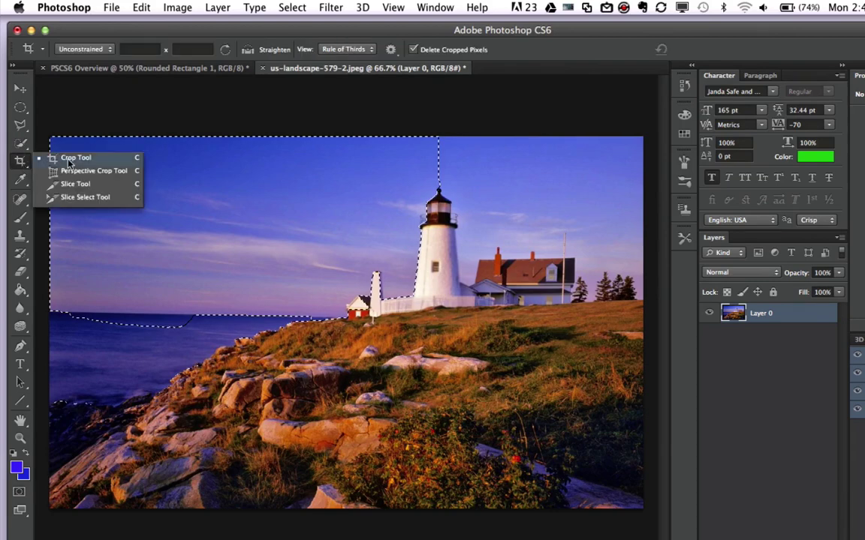
click(69, 159)
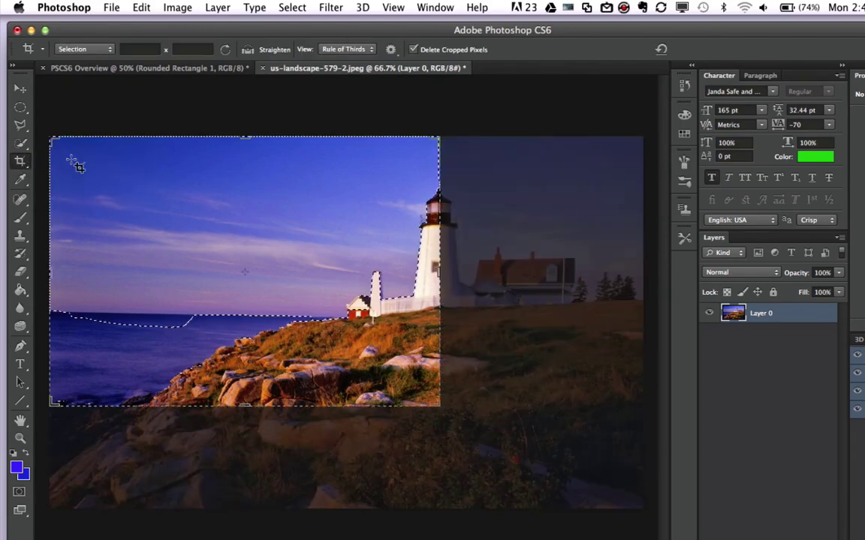
key(super+z)
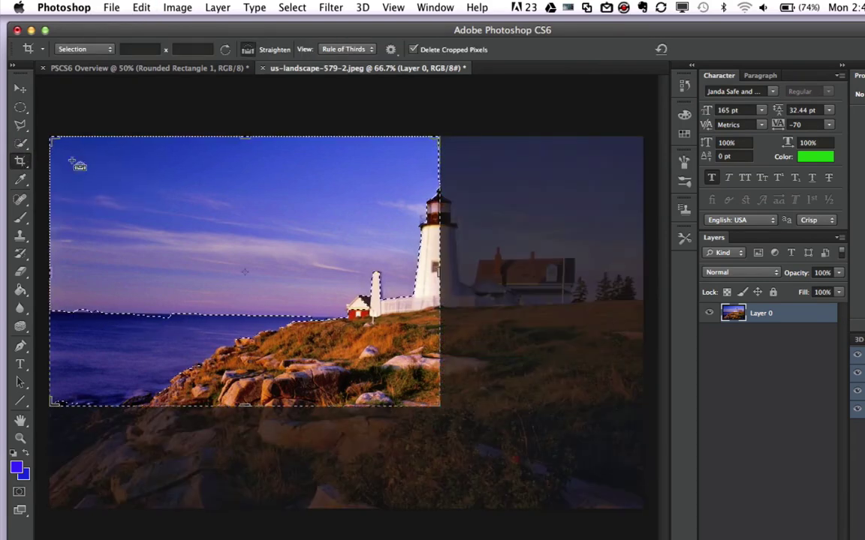
- Switch to the Move tool and deselect the sky
key(v)
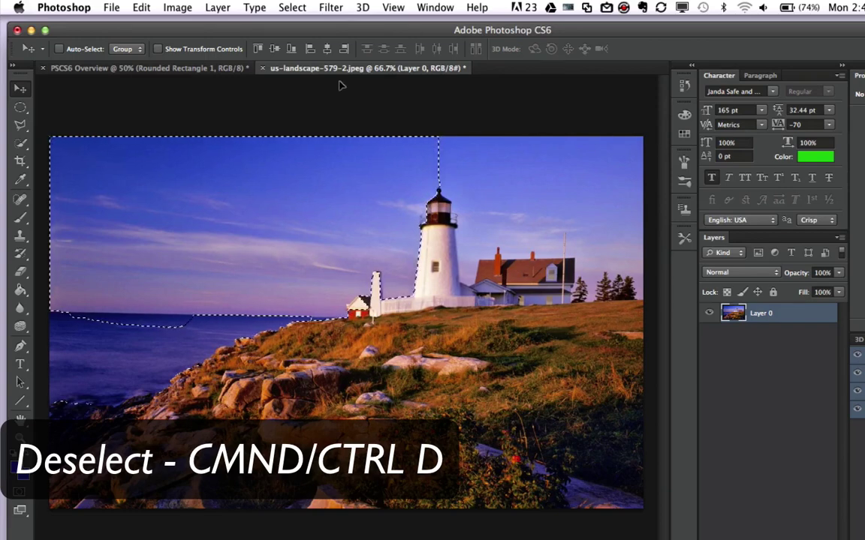
key(super+d)
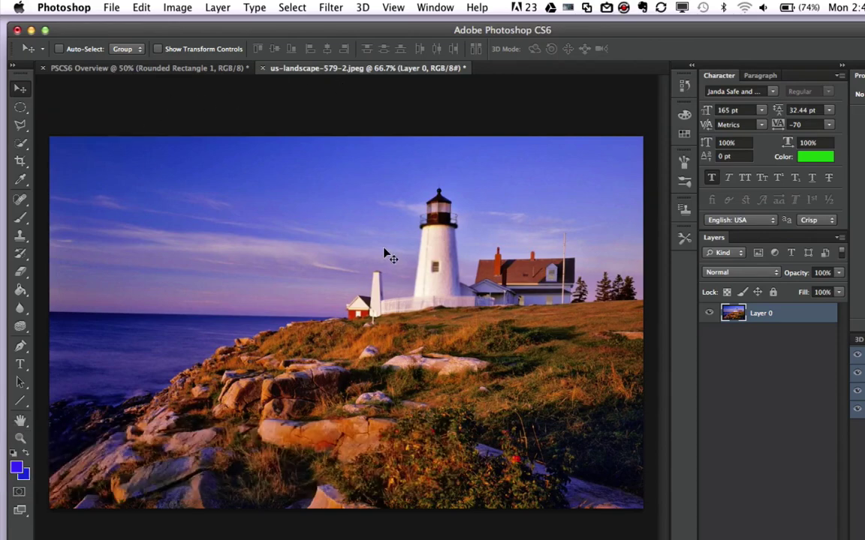
- Start an unconstrained crop with the Crop tool, pulling the frame's upper-left corner inward past the sky and sea
click(23, 162)
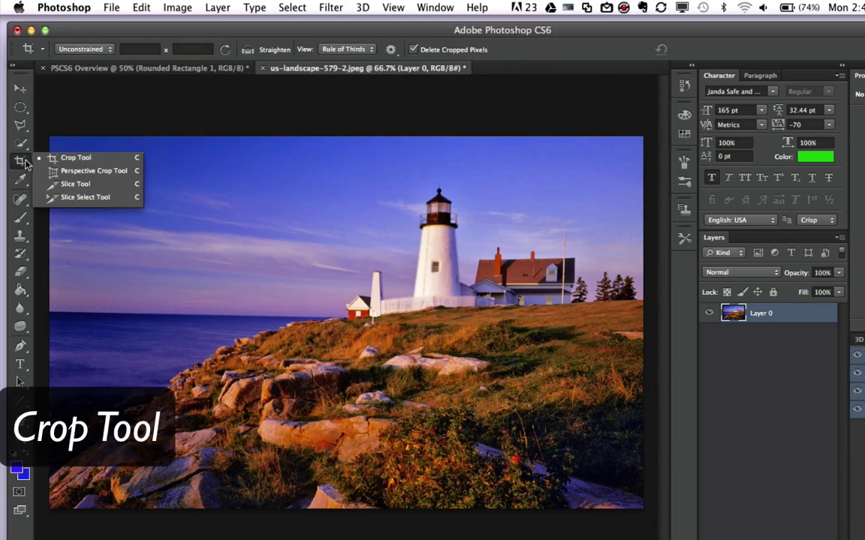
click(64, 159)
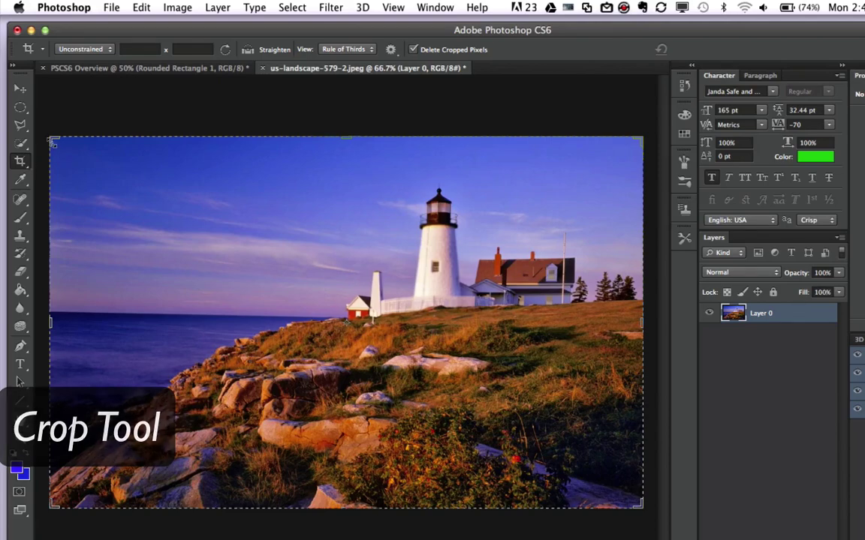
mouse_move(53, 142)
mouse_down()
mouse_move(171, 241)
mouse_move(146, 185)
mouse_move(58, 131)
mouse_move(48, 135)
mouse_move(163, 229)
mouse_move(51, 140)
mouse_up()
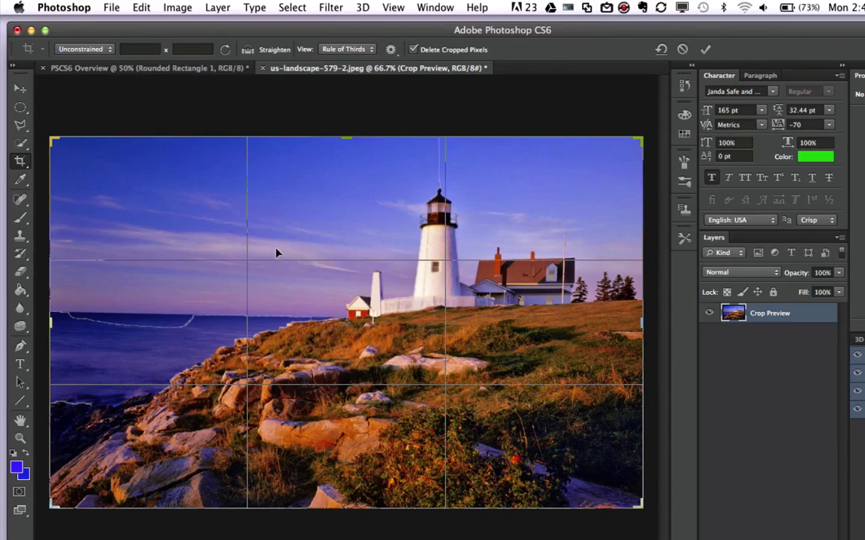
drag(213, 172, 159, 199)
key(super+z)
drag(333, 325, 357, 353)
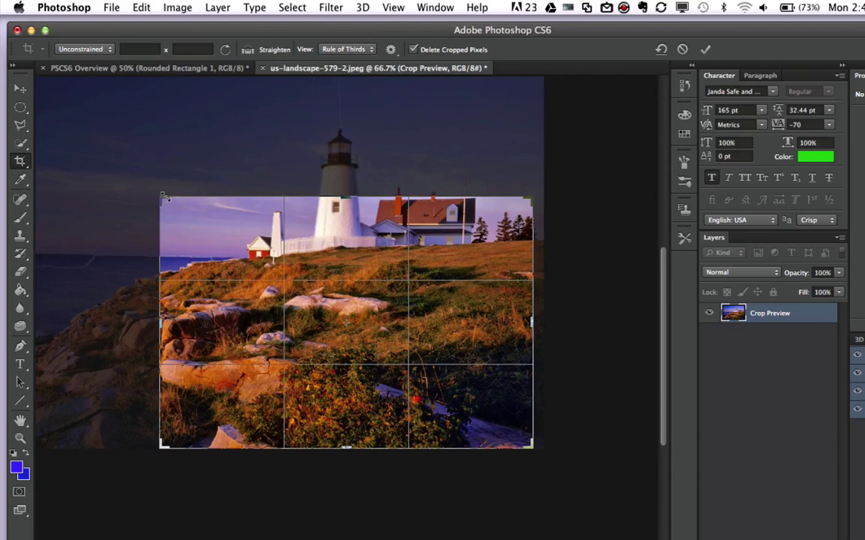
- Adjust the crop frame to keep the full sky, lighthouse and house but cut off the foreground rocks, and apply the crop
drag(161, 198, 150, 140)
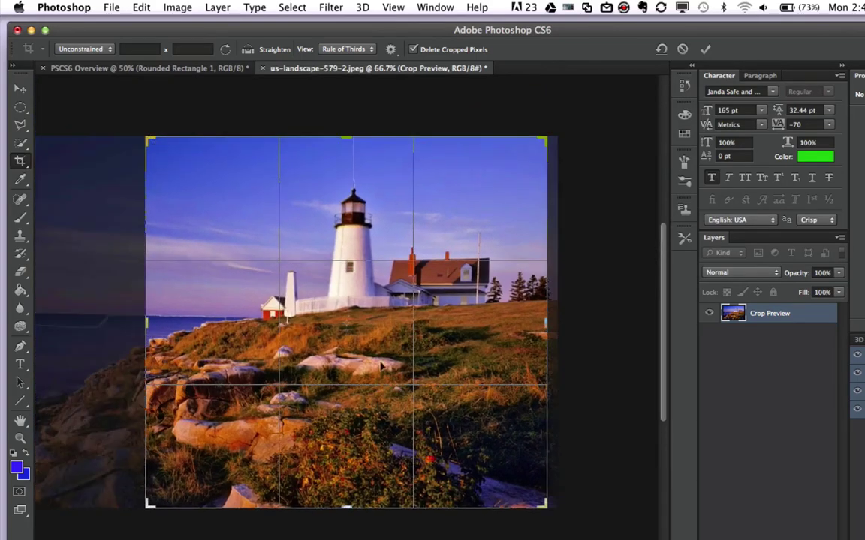
drag(547, 509, 553, 430)
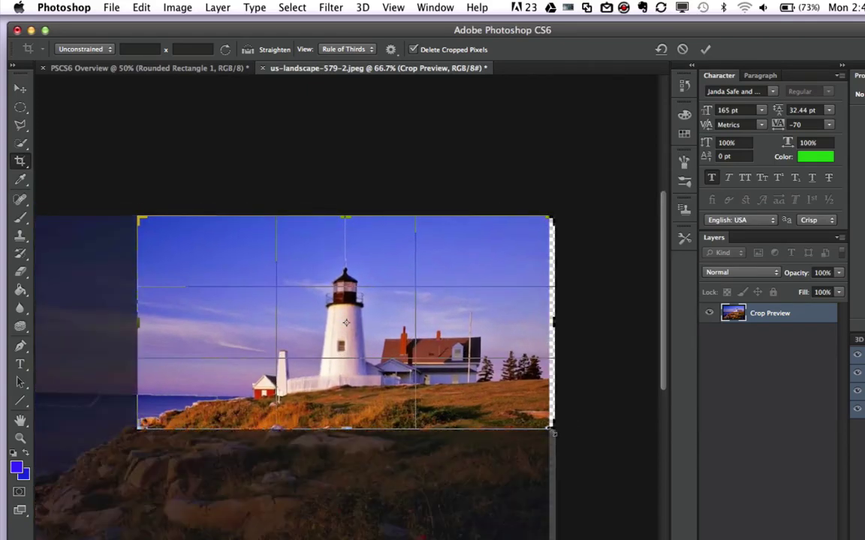
key(Return)
drag(554, 430, 551, 426)
key(Return)
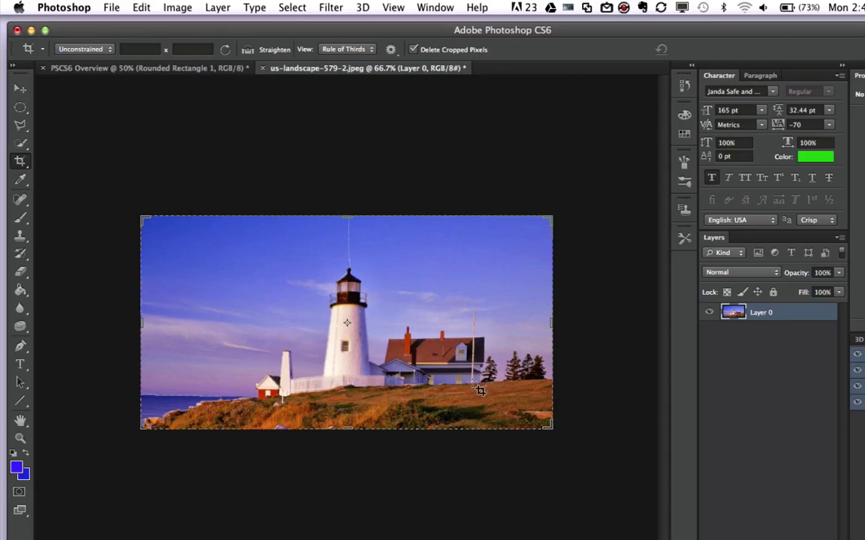
key(v)
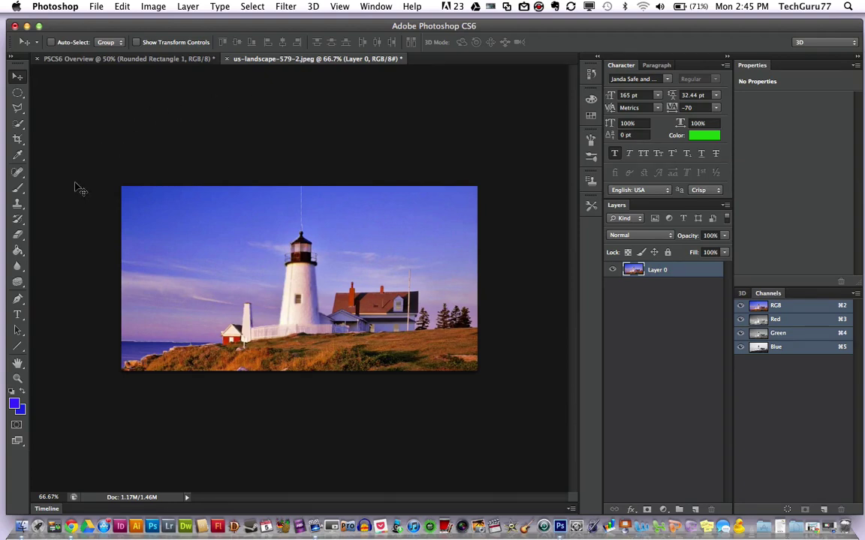
- Place a four-corner Perspective Crop frame over the image's left part and raise its upper-right corner to make it nearly rectangular
click(20, 143)
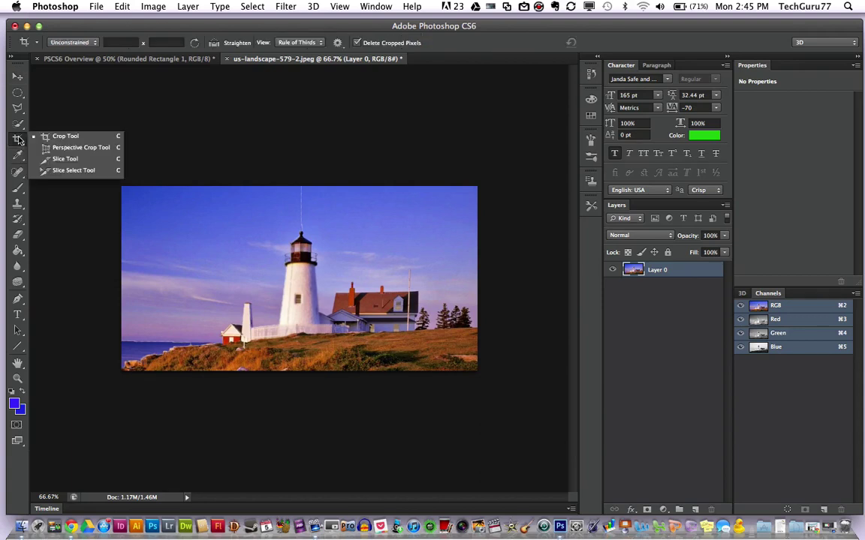
click(80, 148)
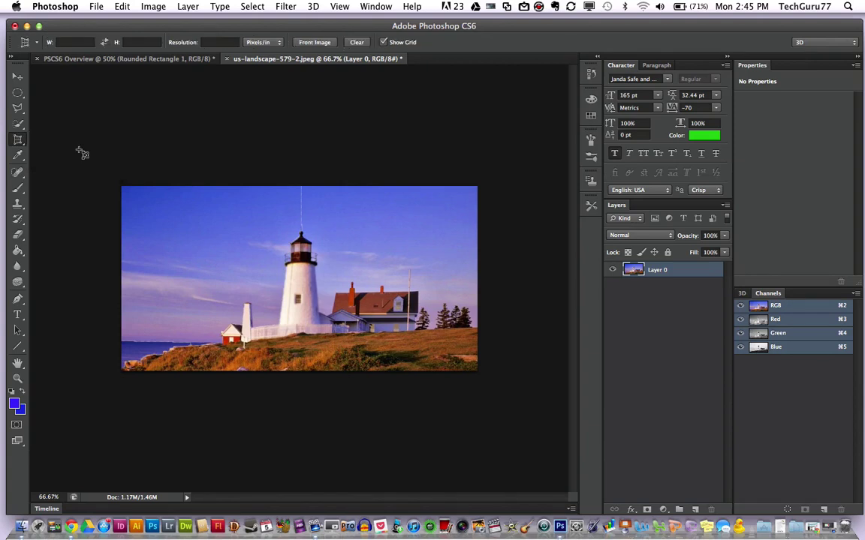
click(126, 193)
click(256, 283)
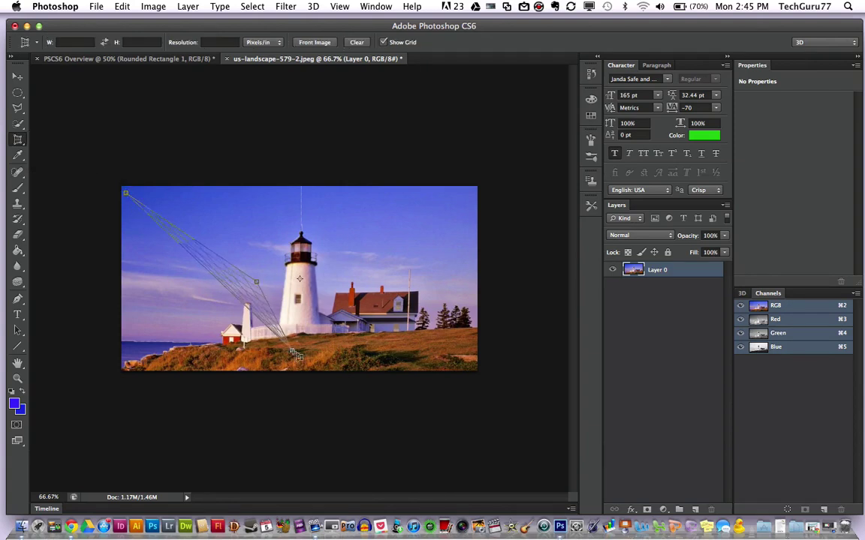
click(121, 370)
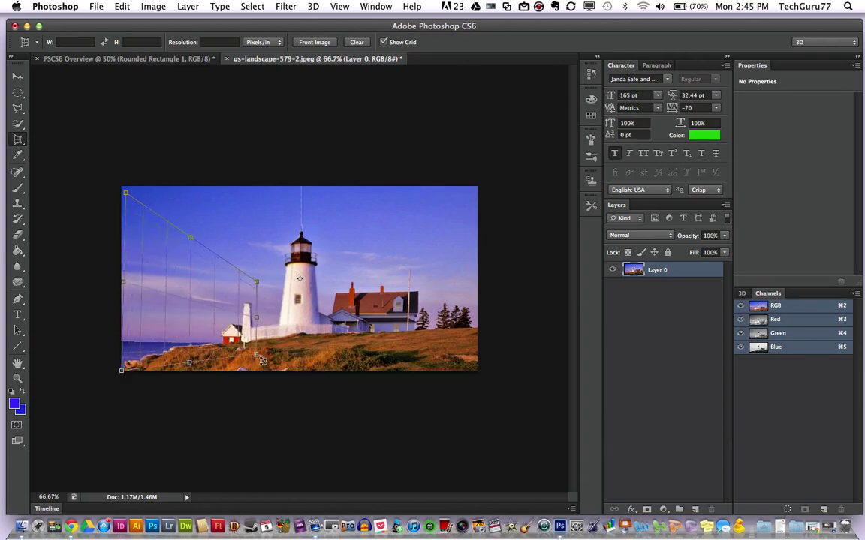
click(259, 370)
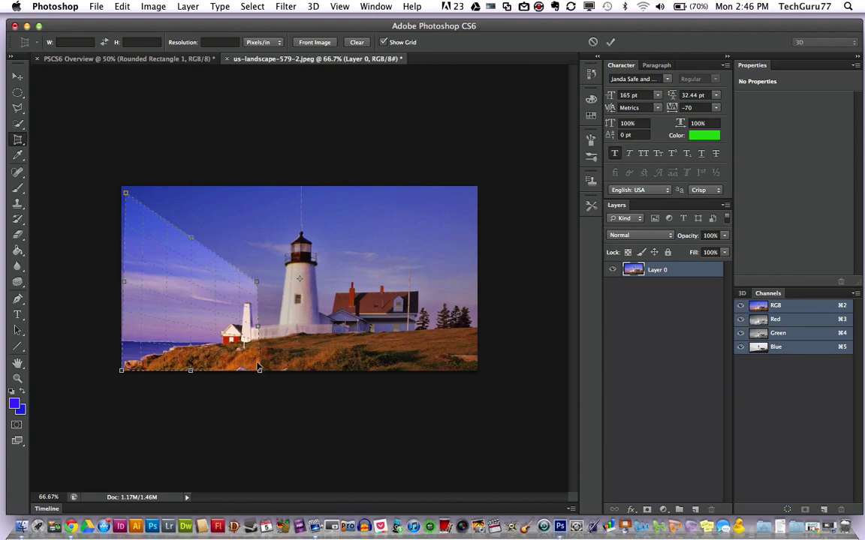
drag(256, 281, 262, 192)
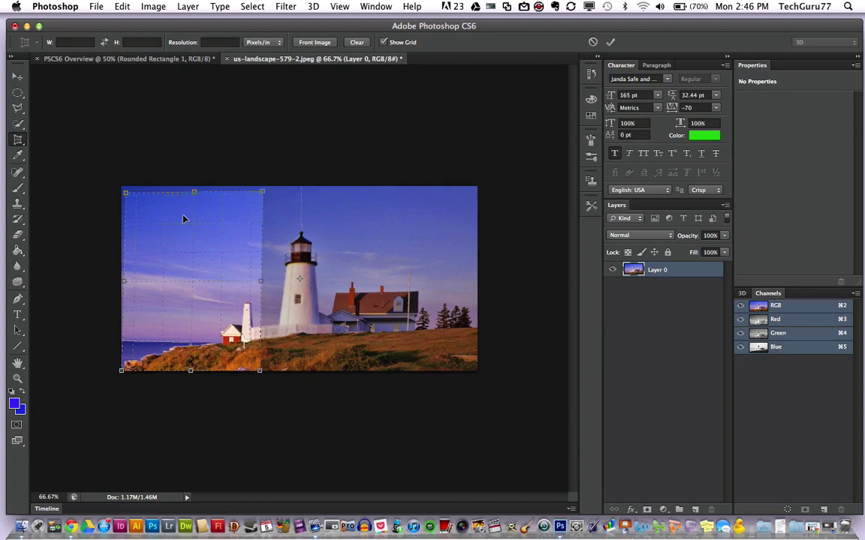
- Switch to the Slice tool and discard the pending perspective crop
click(19, 140)
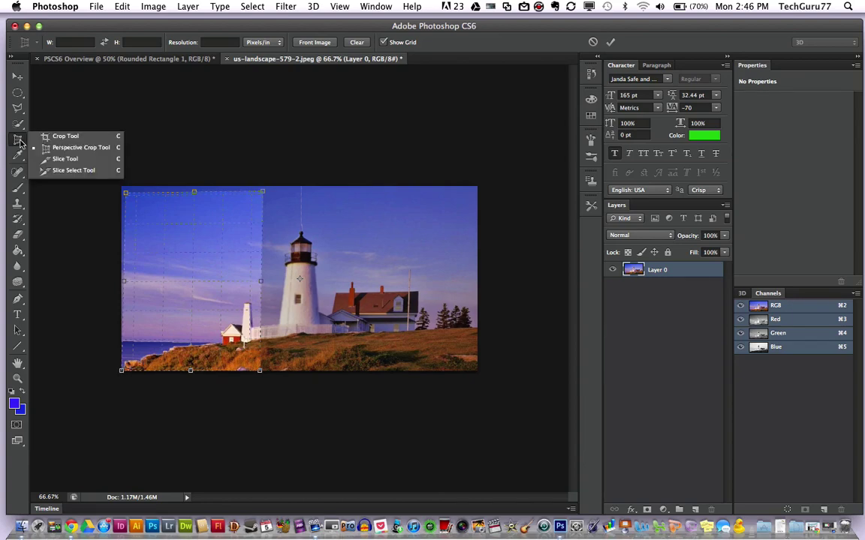
click(64, 160)
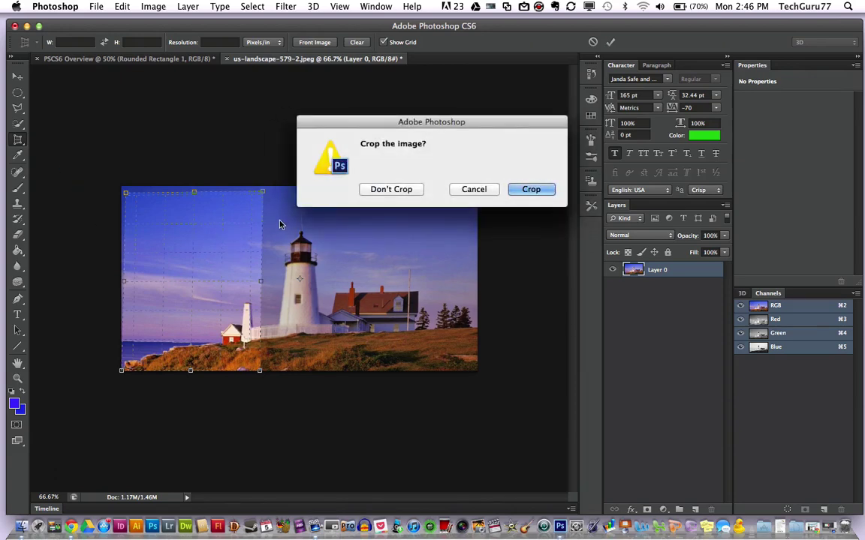
click(392, 191)
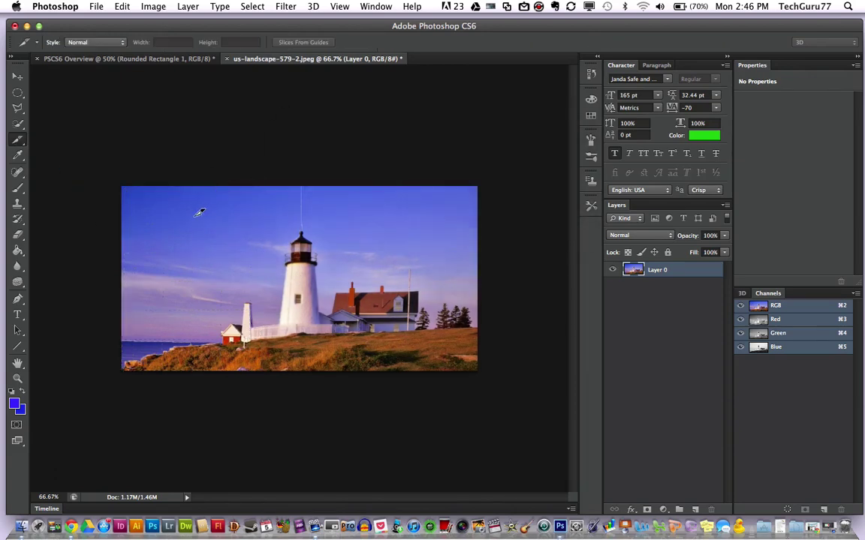
- Draw a slice over the sky just above the lighthouse's top and delete it
drag(268, 177, 336, 232)
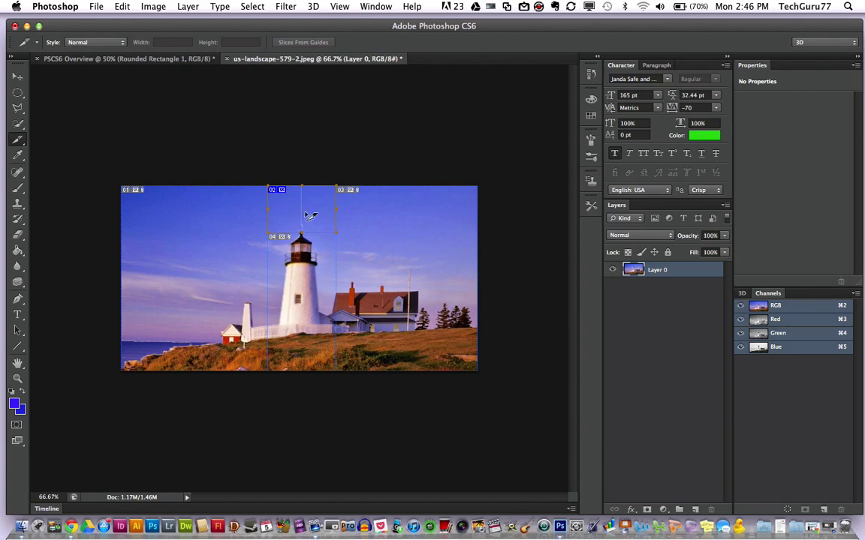
key(Delete)
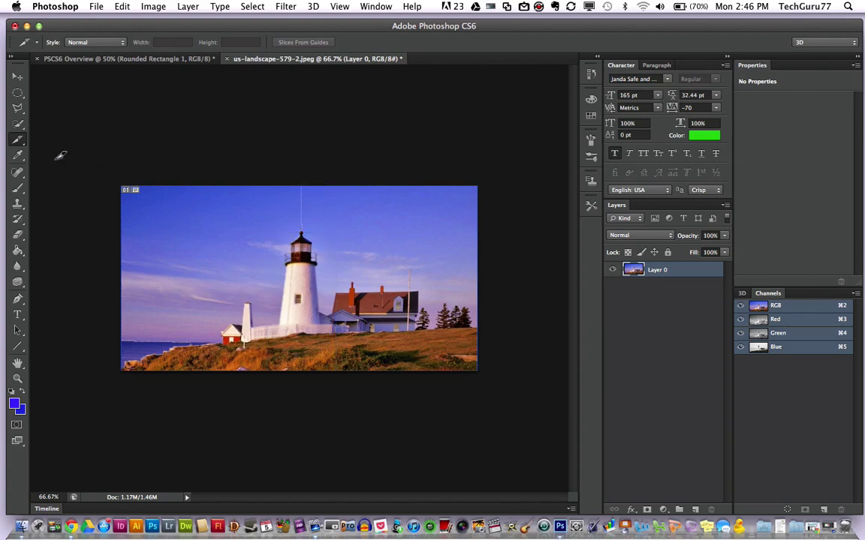
- Sample a light blue from the sky beside the lighthouse as the foreground color with the Eyedropper tool
click(22, 159)
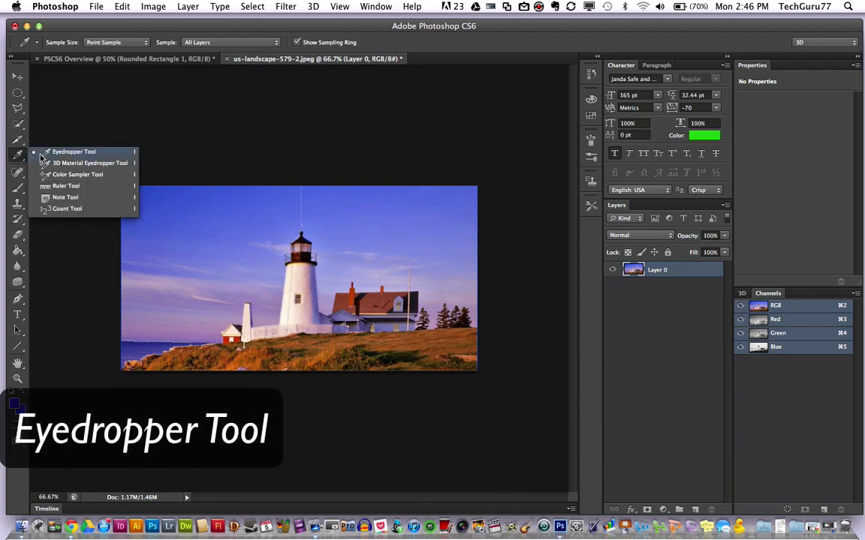
click(49, 145)
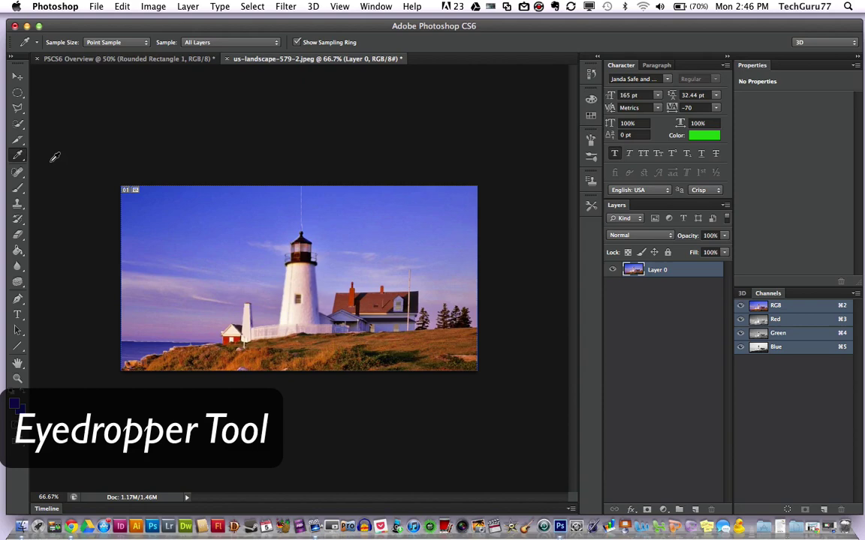
key(super+plus)
key(super+minus)
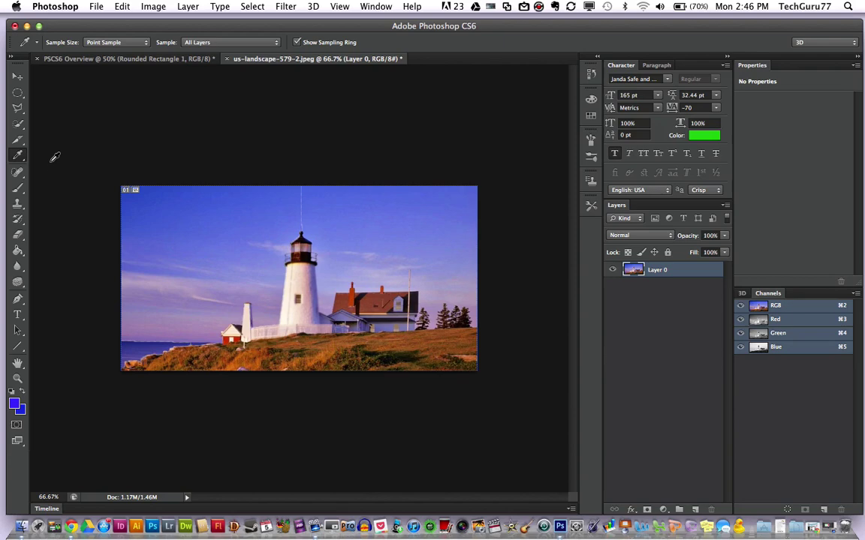
click(218, 235)
mouse_move(218, 236)
mouse_down()
mouse_move(227, 245)
mouse_move(223, 223)
mouse_move(230, 237)
mouse_up()
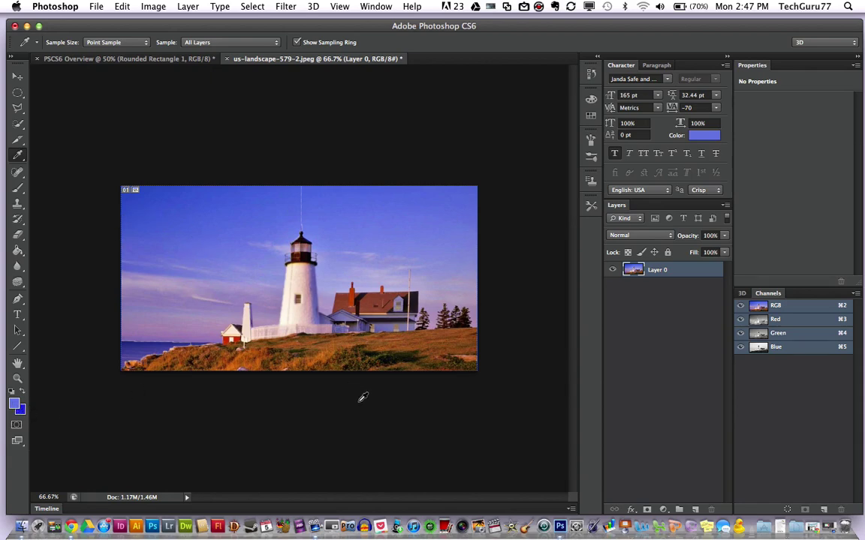
- Sample the red of the small hut and draw a text box in that color over the sky beside the lighthouse for filler text
click(229, 337)
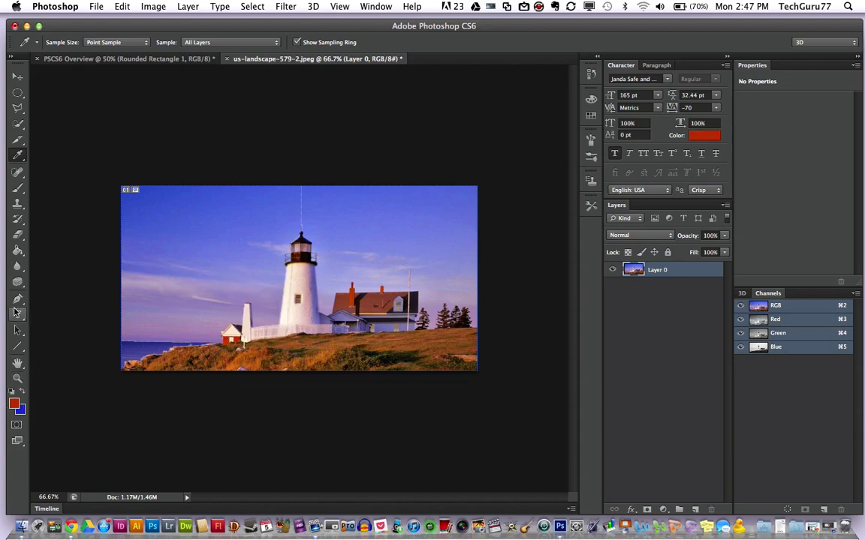
click(18, 316)
drag(143, 207, 245, 283)
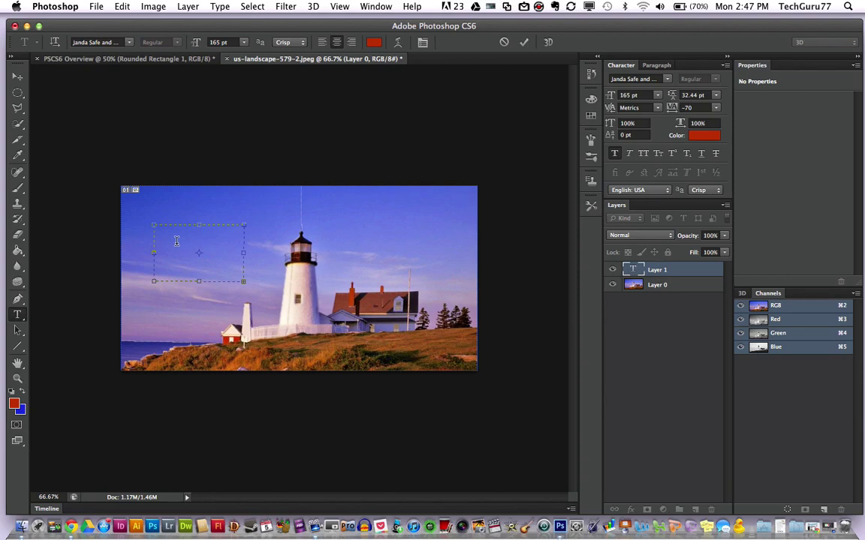
- Switch to the PSCS6 Overview document and remove its elliptical selection
click(106, 59)
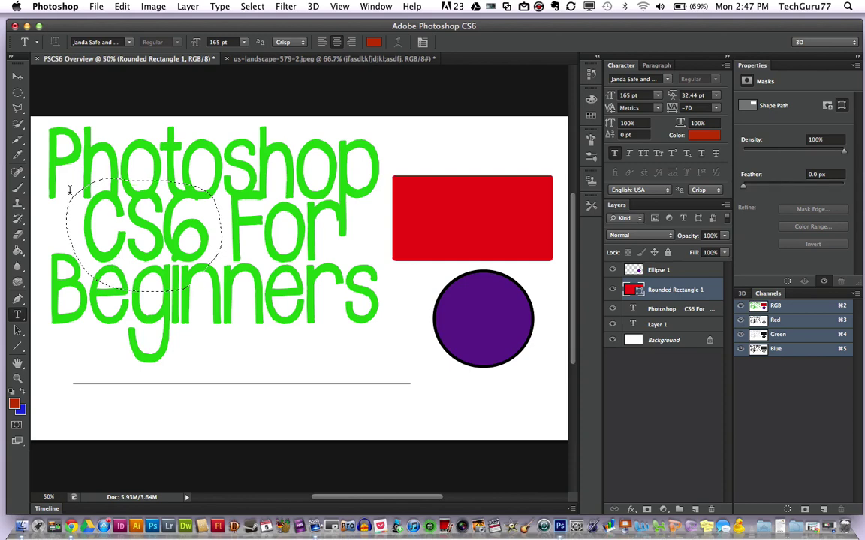
key(super+d)
- Place color samplers on the green lettering, the red rectangle and the purple circle, and undo the one on the circle
click(19, 156)
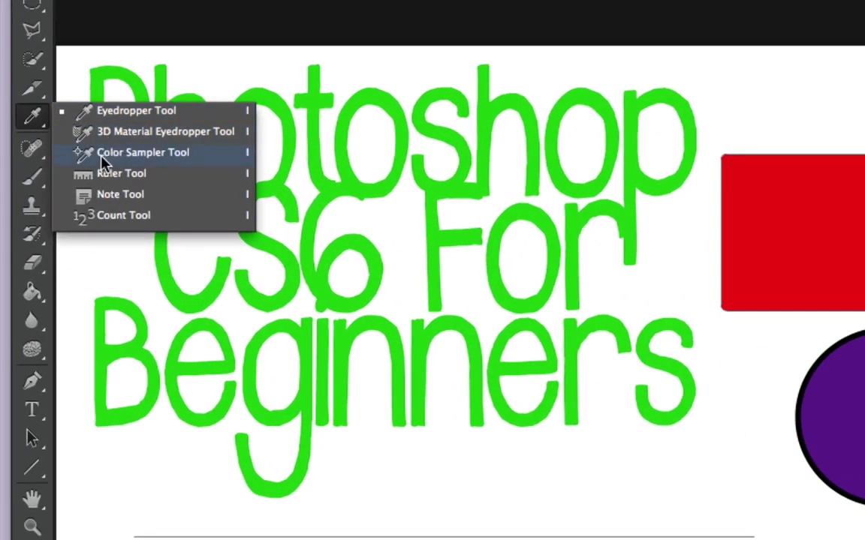
click(105, 157)
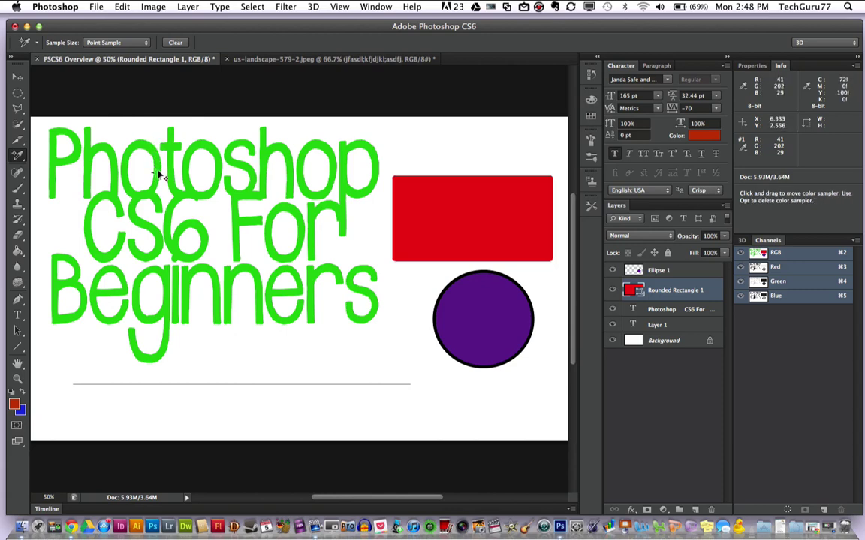
click(409, 221)
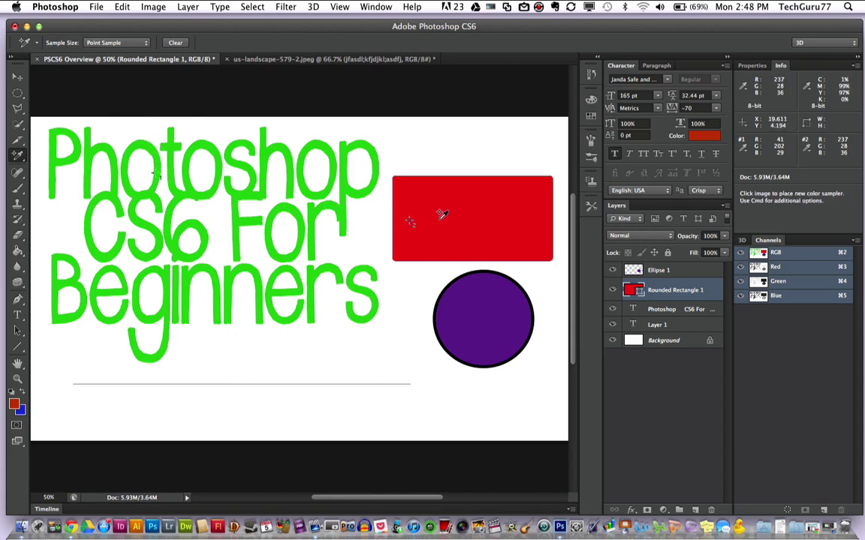
click(480, 319)
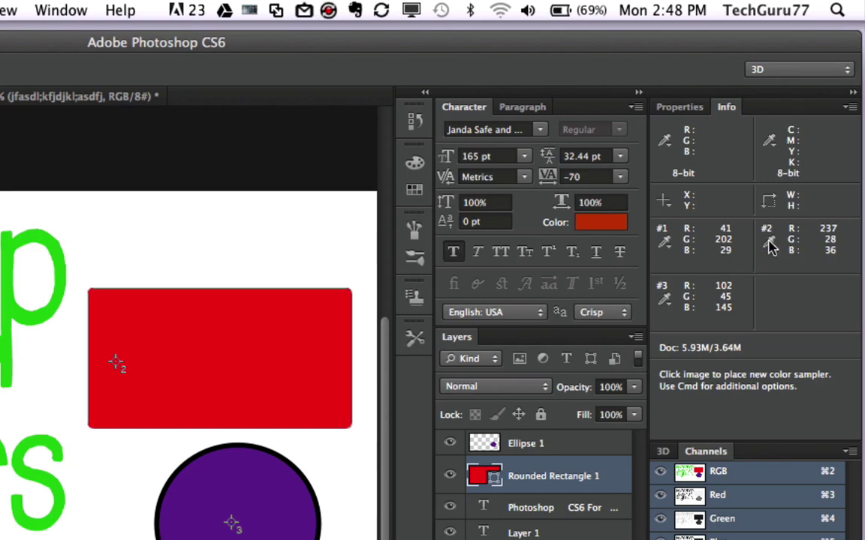
key(super+z)
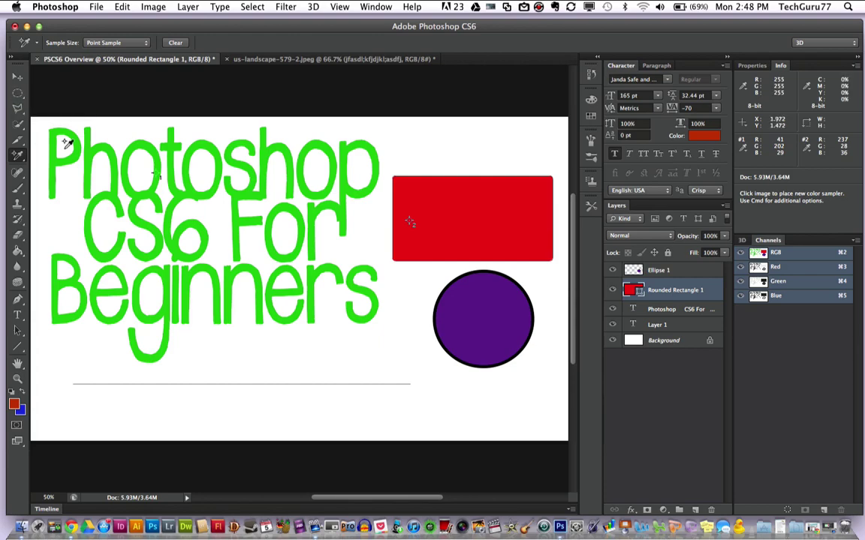
- Measure the gap between the word "For" and the red rectangle with the Ruler tool and shift the ruler line slightly down
click(21, 156)
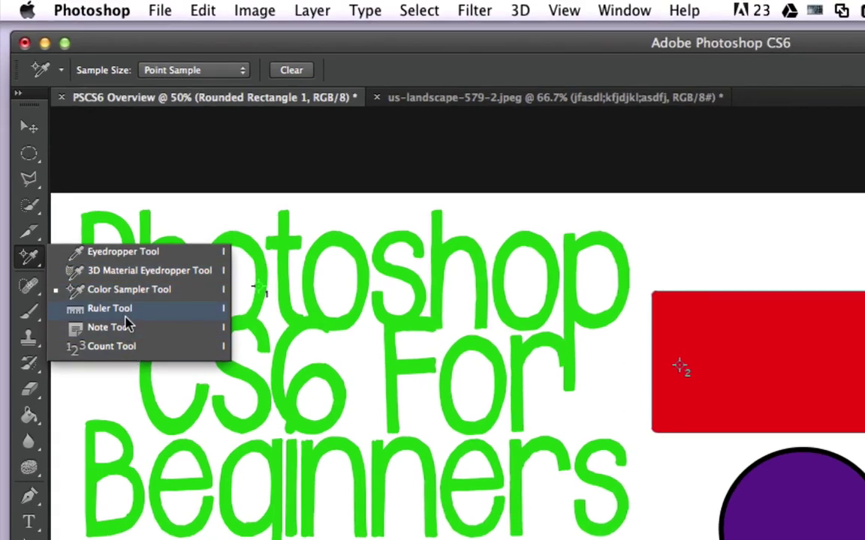
click(124, 316)
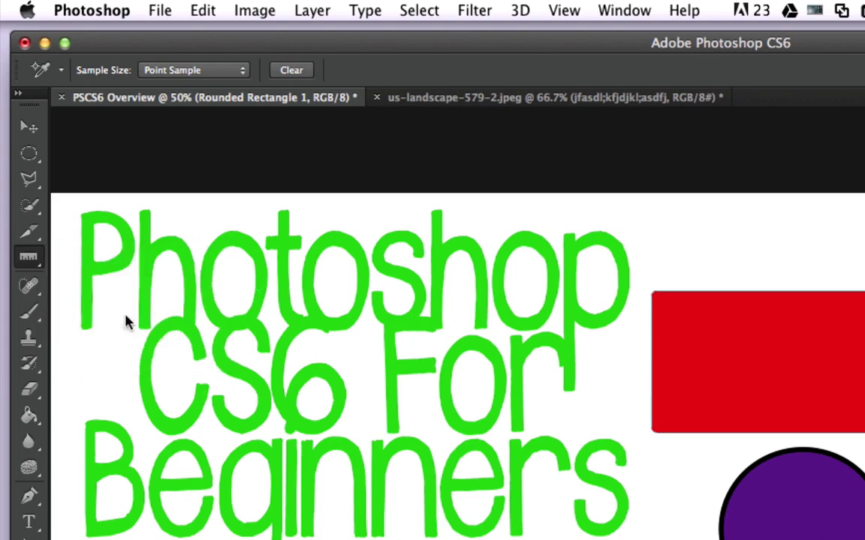
drag(585, 381, 647, 380)
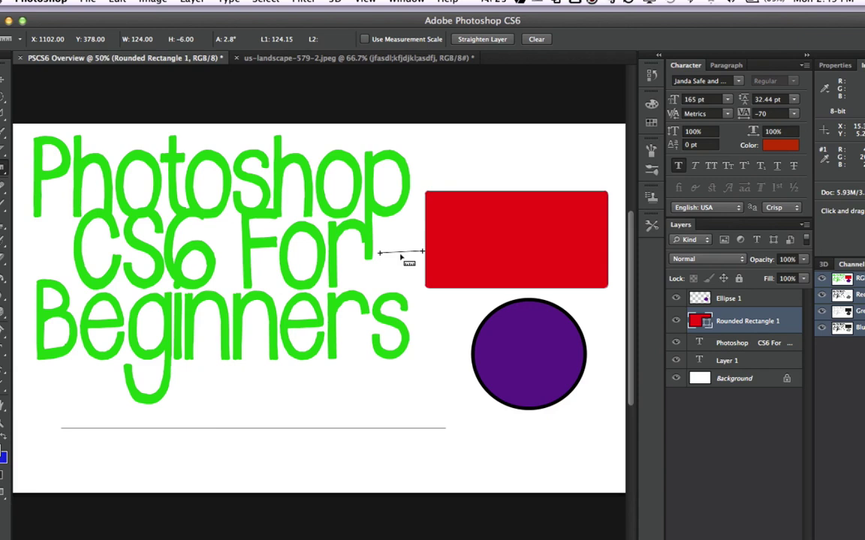
drag(396, 269, 394, 276)
drag(401, 241, 400, 269)
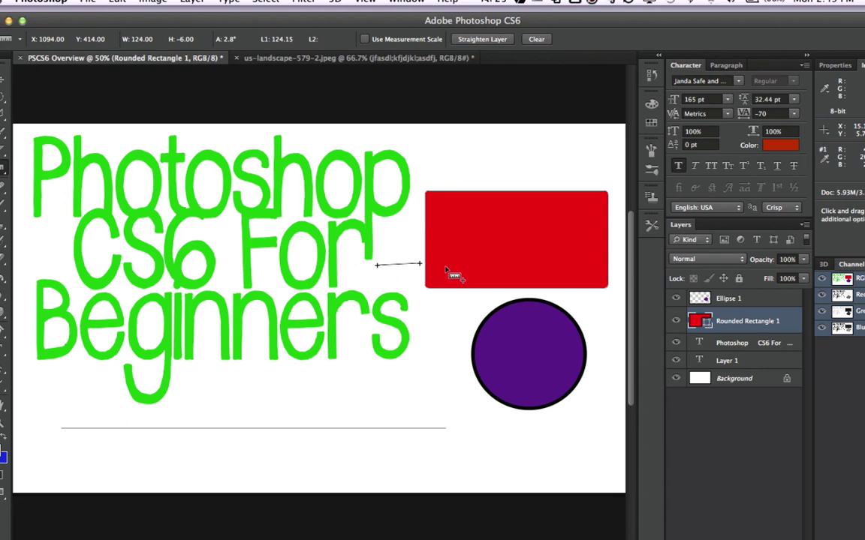
- Attach a note reading "This box needs a gradient." to the red rectangle and pull the Notes panel out of its group
click(3, 169)
click(48, 220)
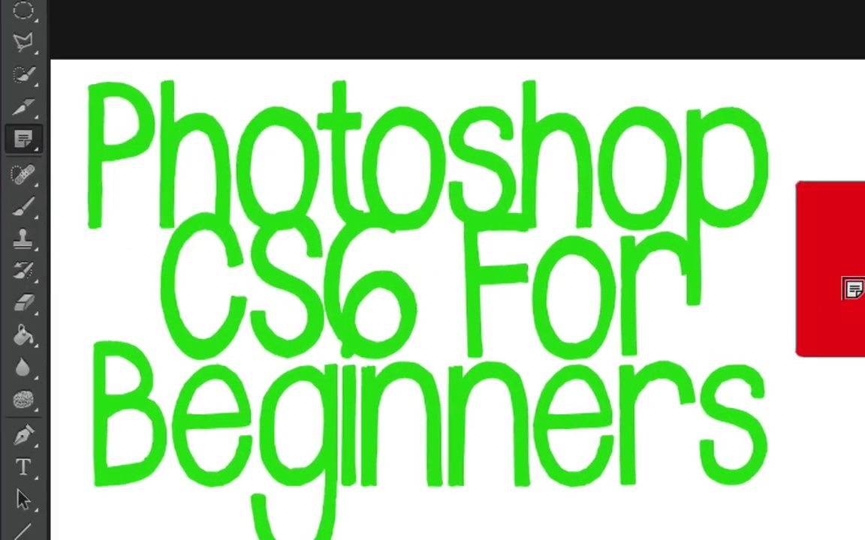
click(480, 157)
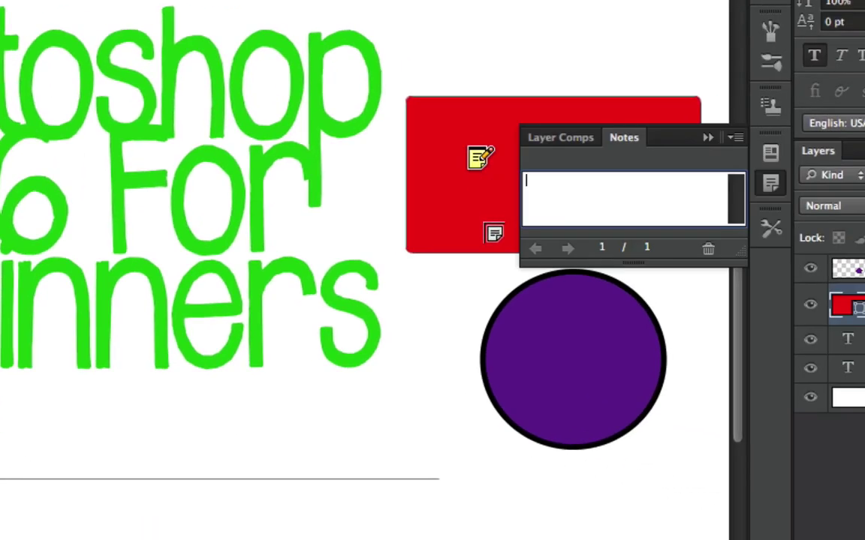
text(This box )
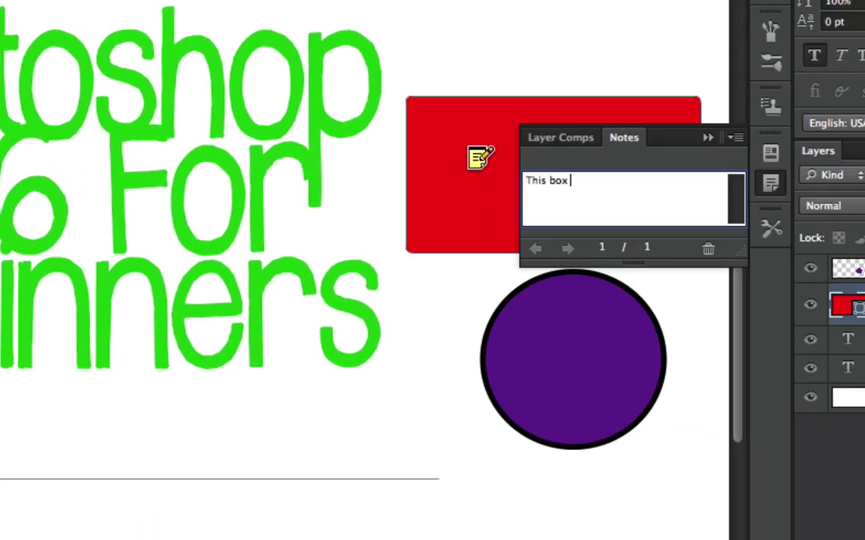
text(needs a gradient.)
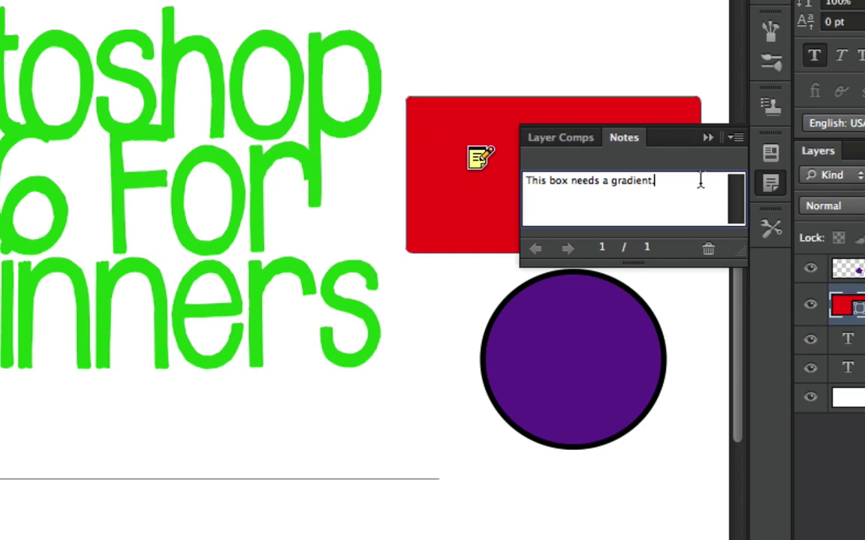
drag(625, 143, 853, 440)
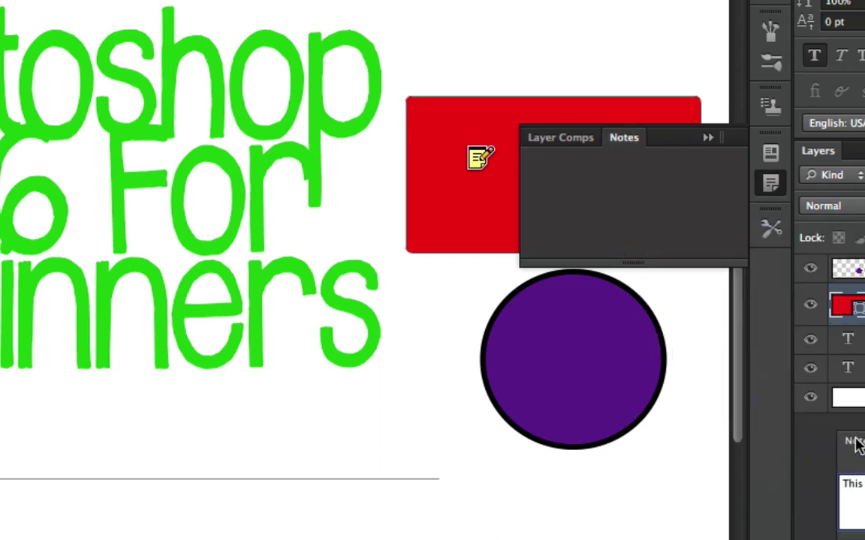
drag(575, 171, 855, 436)
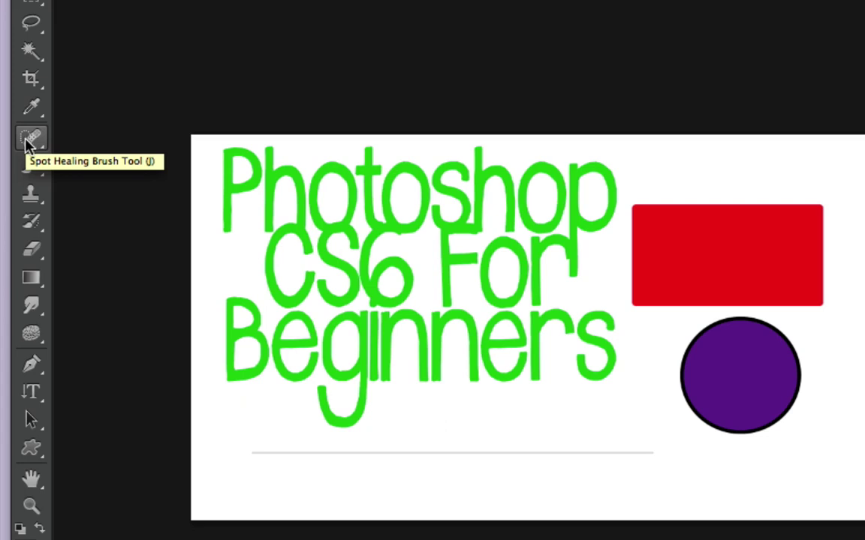
- Activate the Spot Healing Brush, replace it with the Healing Brush and bring up the lighthouse photo
click(27, 140)
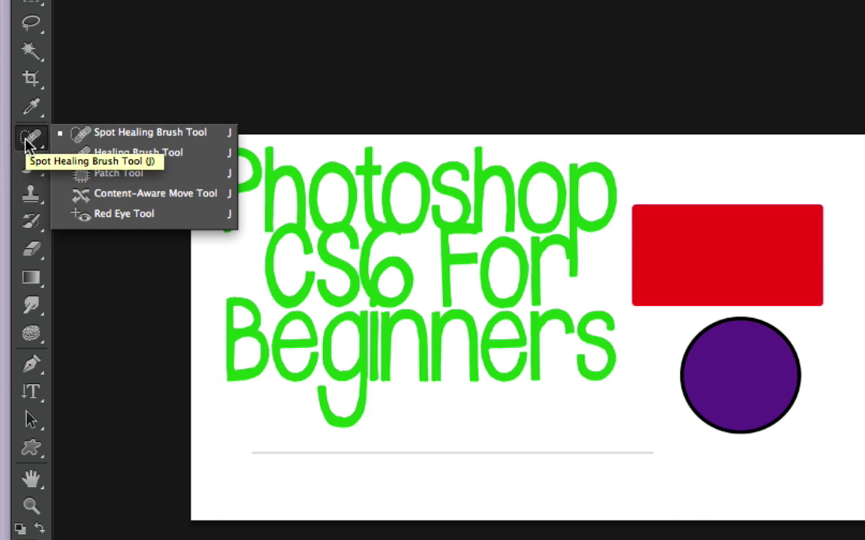
click(88, 137)
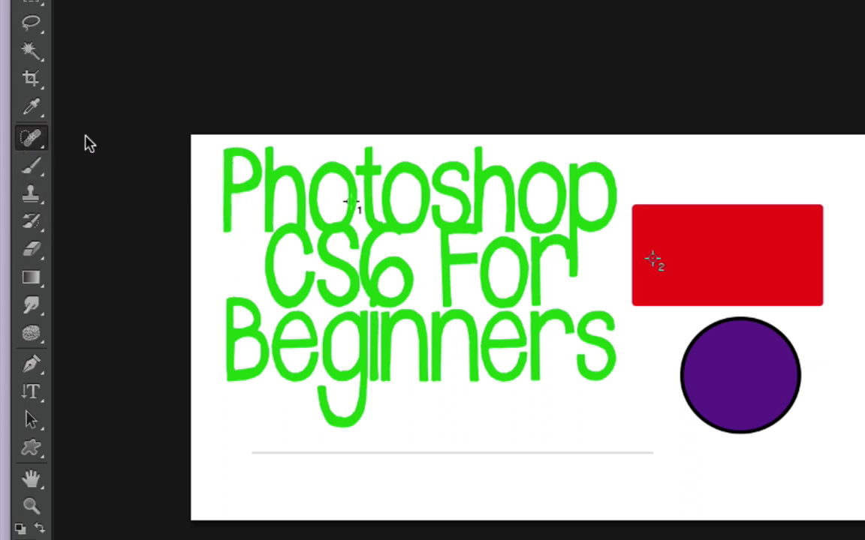
click(43, 149)
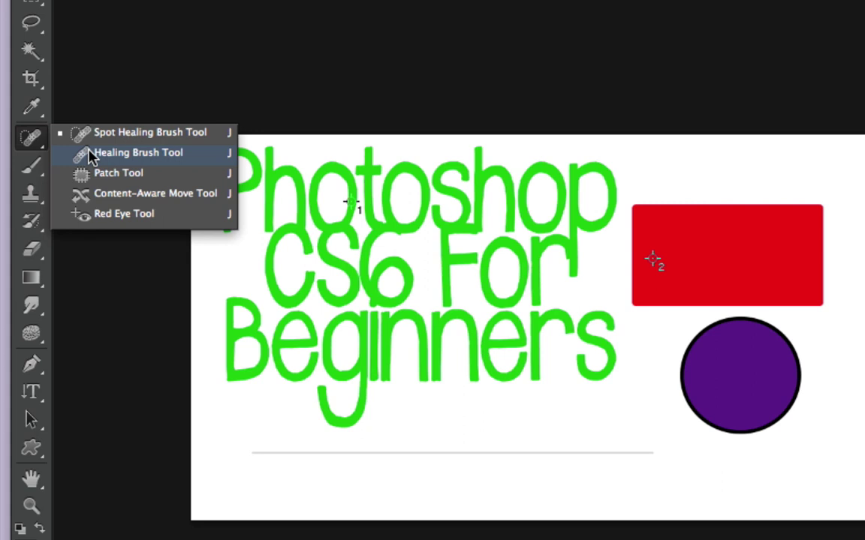
click(91, 154)
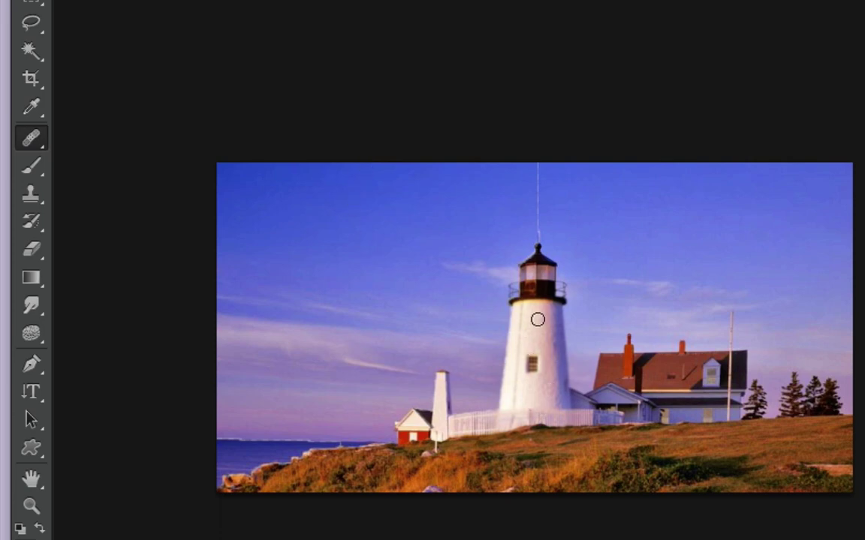
- Try to paint with the Healing Brush on the lighthouse wall and the sky without defining a source point
click(554, 349)
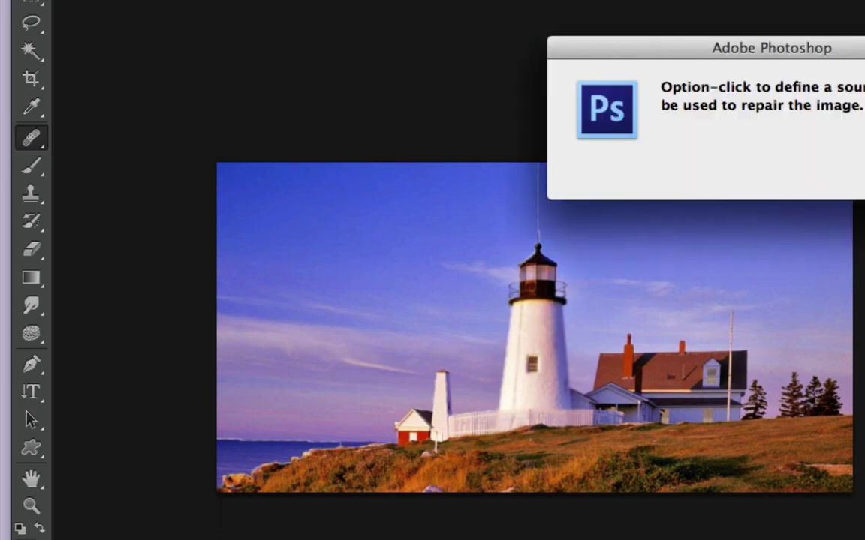
key(Return)
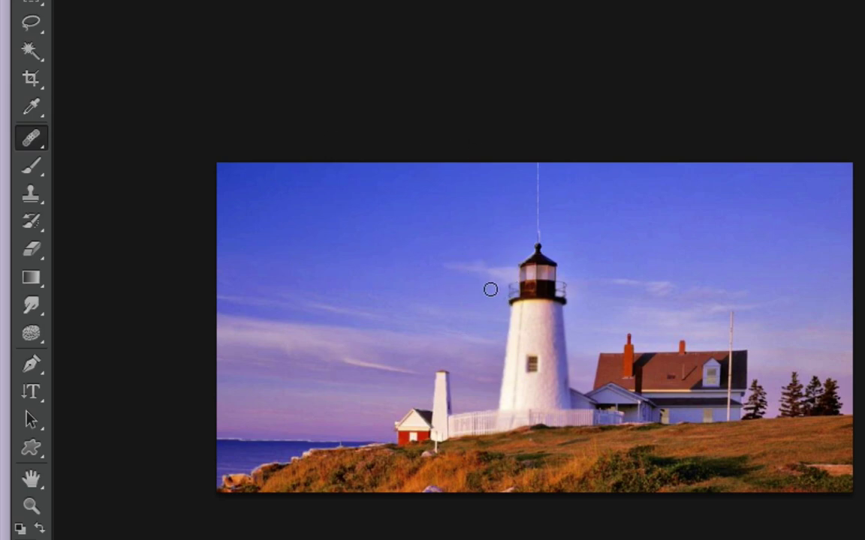
click(420, 239)
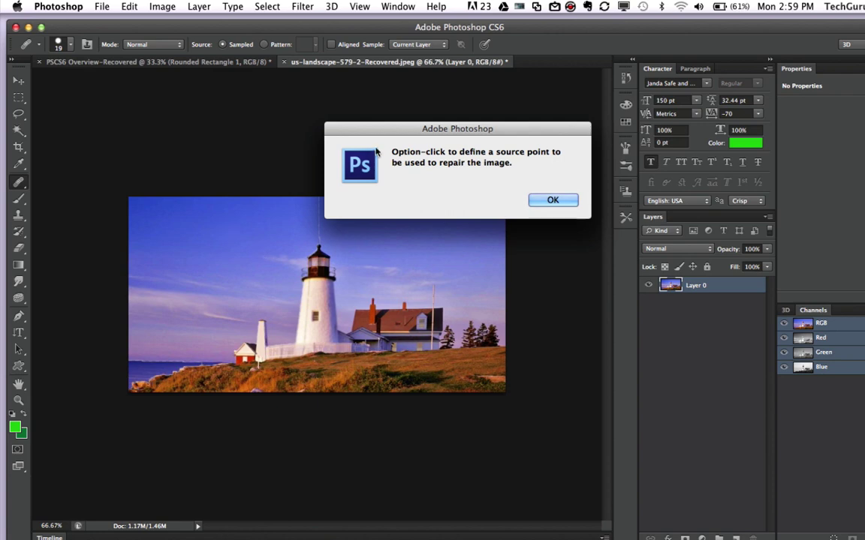
drag(373, 130, 288, 126)
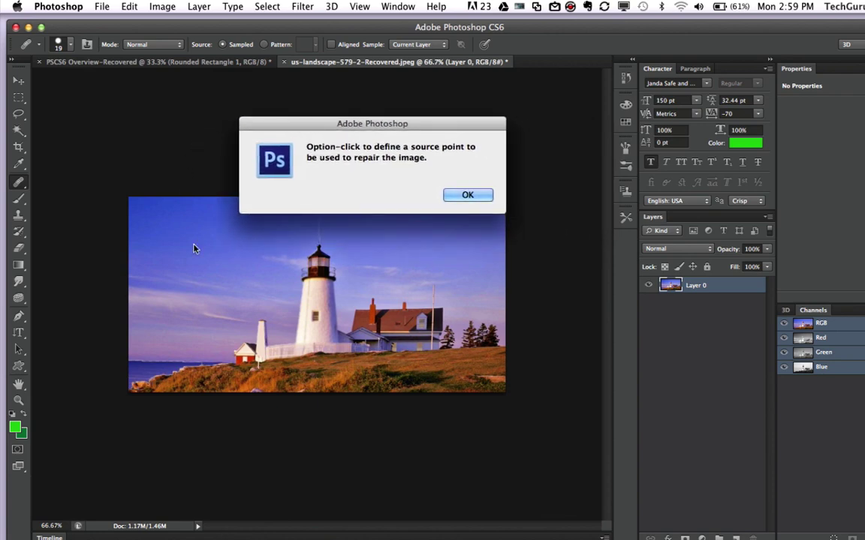
click(468, 196)
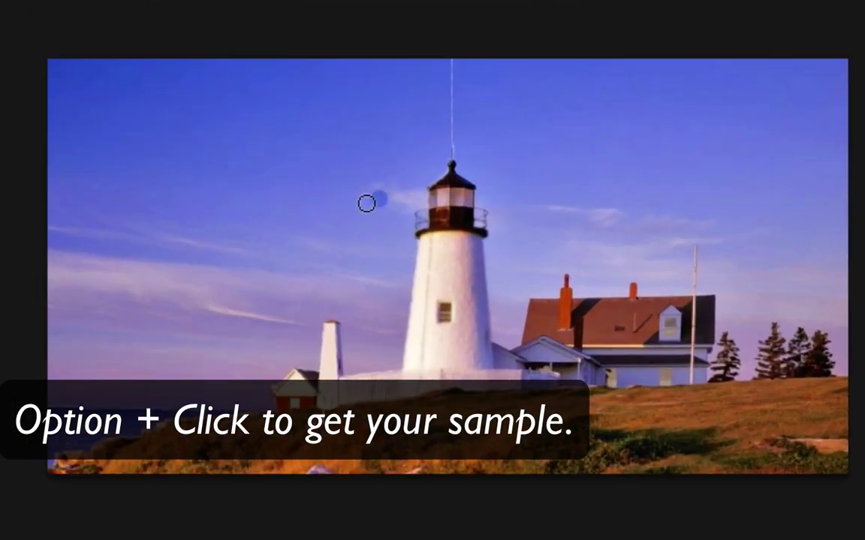
- Heal away the small cloud beside the lighthouse using sampled clear sky, enlarge the brush and paint over the streaky clouds further left
mouse_move(367, 204)
mouse_down()
mouse_move(395, 174)
mouse_move(378, 214)
mouse_move(376, 196)
mouse_move(399, 185)
mouse_move(404, 220)
mouse_move(405, 189)
mouse_up()
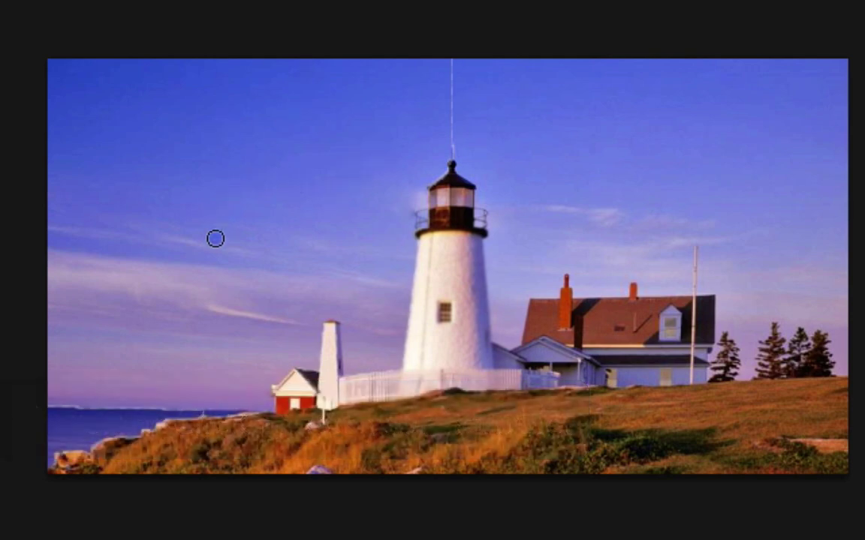
key(bracketright)
key(bracketright)
key(bracketright)
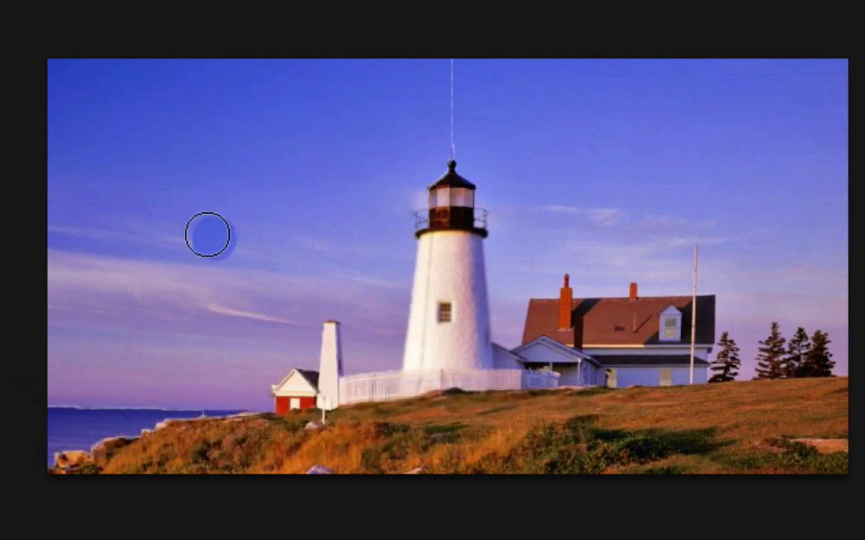
mouse_move(268, 280)
mouse_down()
mouse_move(195, 285)
mouse_move(94, 262)
mouse_move(70, 236)
mouse_move(91, 227)
mouse_move(191, 272)
mouse_move(287, 276)
mouse_move(293, 262)
mouse_move(109, 222)
mouse_up()
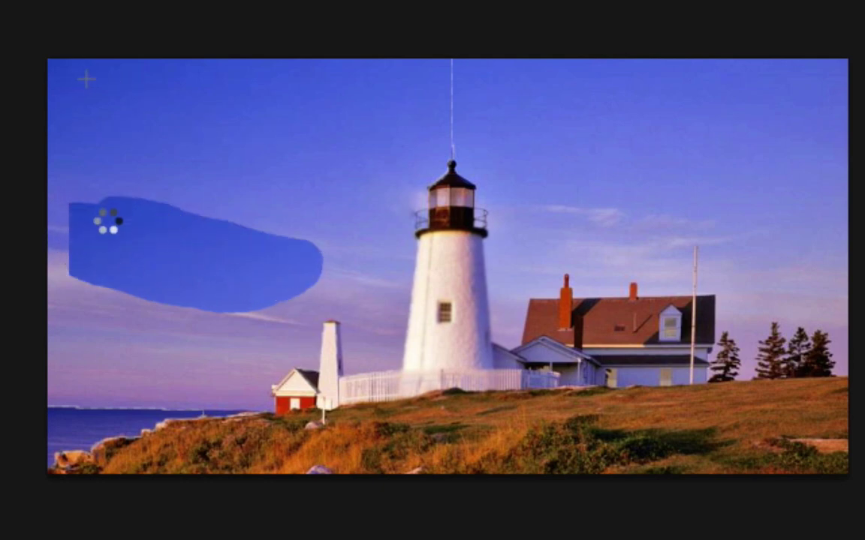
mouse_move(196, 238)
mouse_down()
mouse_move(141, 206)
mouse_move(91, 291)
mouse_move(65, 176)
mouse_move(102, 289)
mouse_move(121, 183)
mouse_move(129, 262)
mouse_up()
click(214, 238)
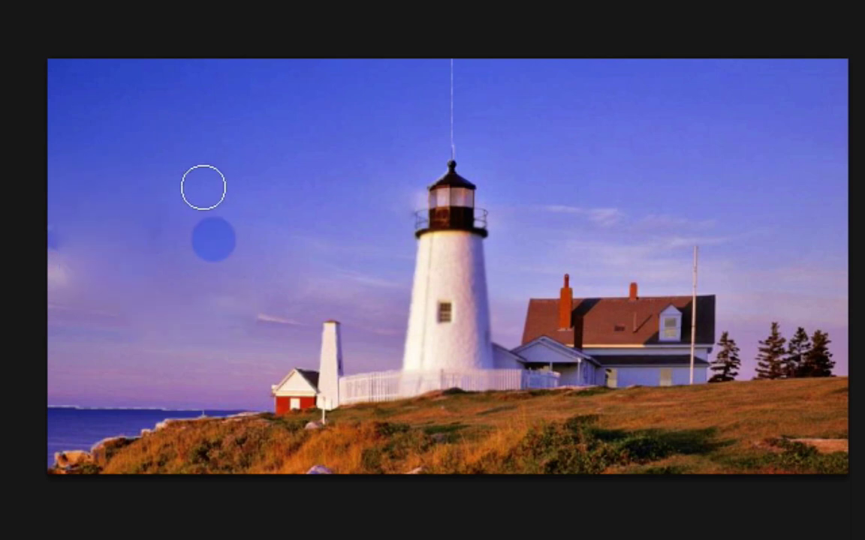
- Paint over the remaining cloud streaks in the sky beside the lighthouse with the Healing Brush, using sampled clear sky
click(137, 245)
click(250, 298)
drag(250, 298, 287, 309)
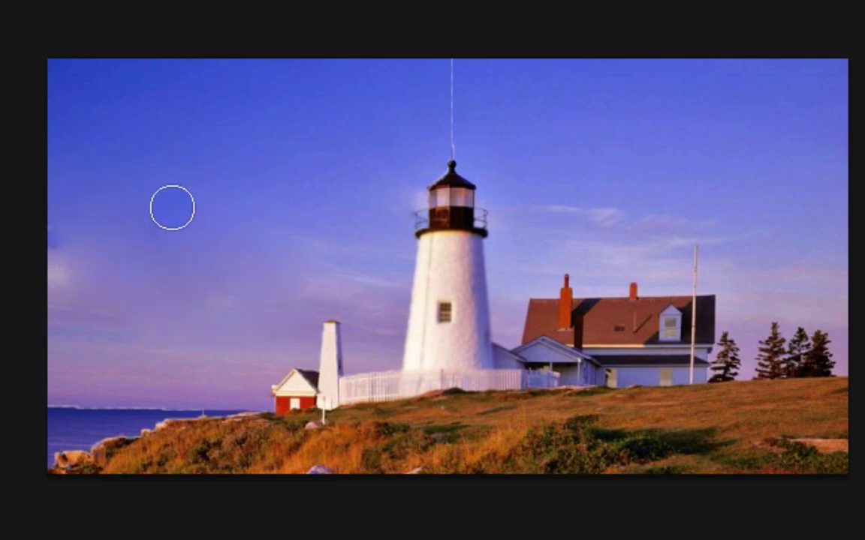
click(168, 242)
click(295, 206)
click(266, 154)
click(189, 159)
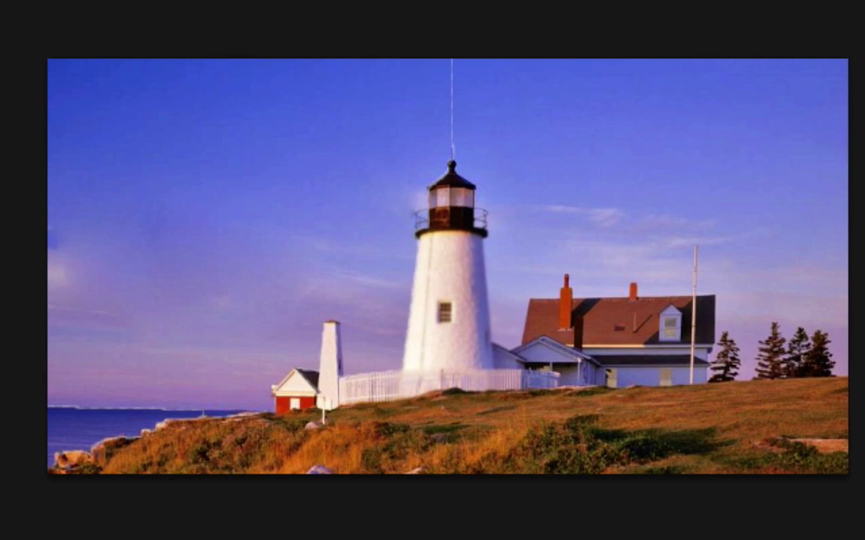
- Replace the Healing Brush with the Red Eye tool and review the other tools in its group
click(30, 137)
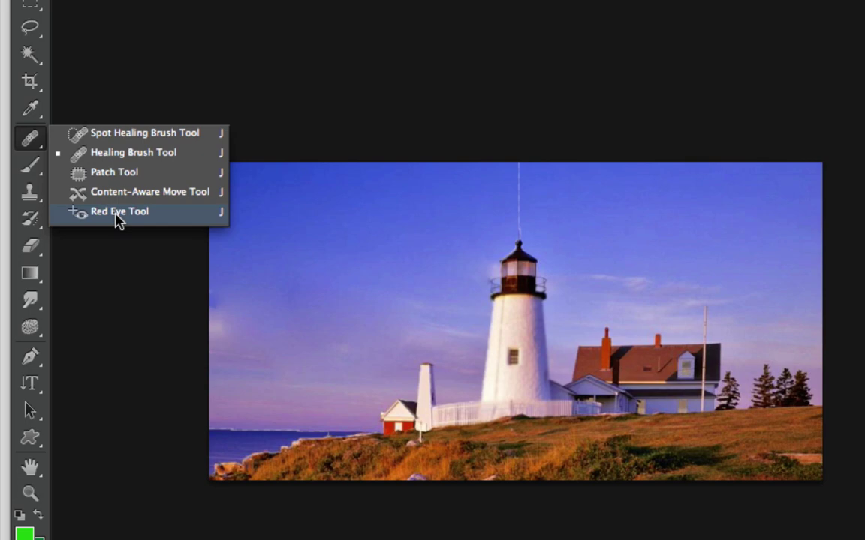
click(118, 212)
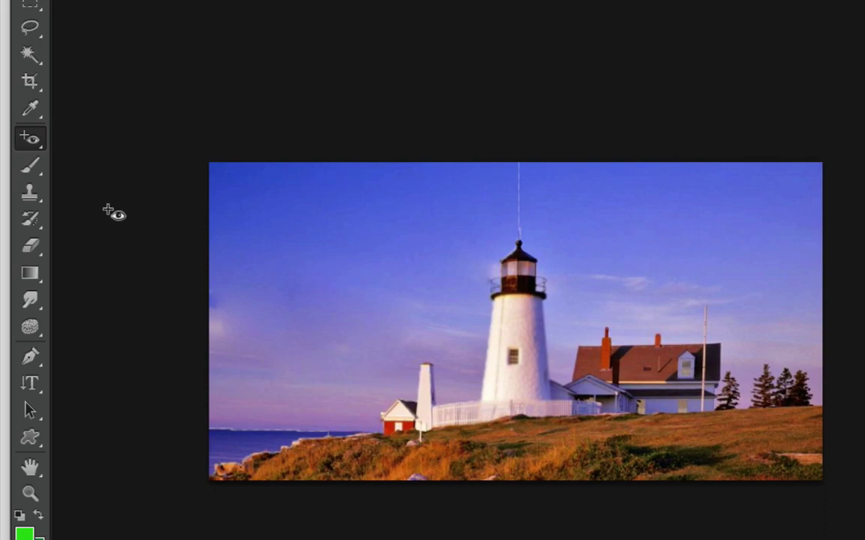
click(31, 138)
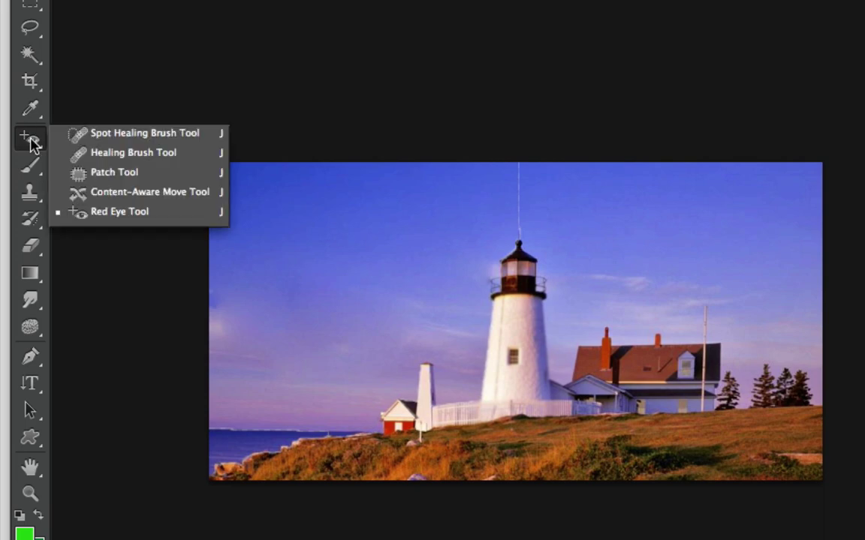
click(156, 213)
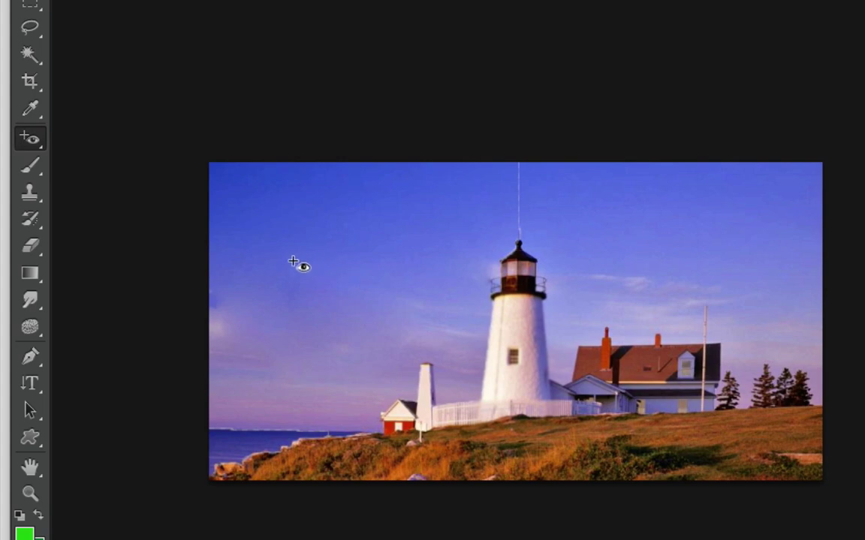
- Paint a soft green arch in the sky beside the lighthouse with the Brush tool, undoing and restoring its second stroke
drag(41, 176, 39, 176)
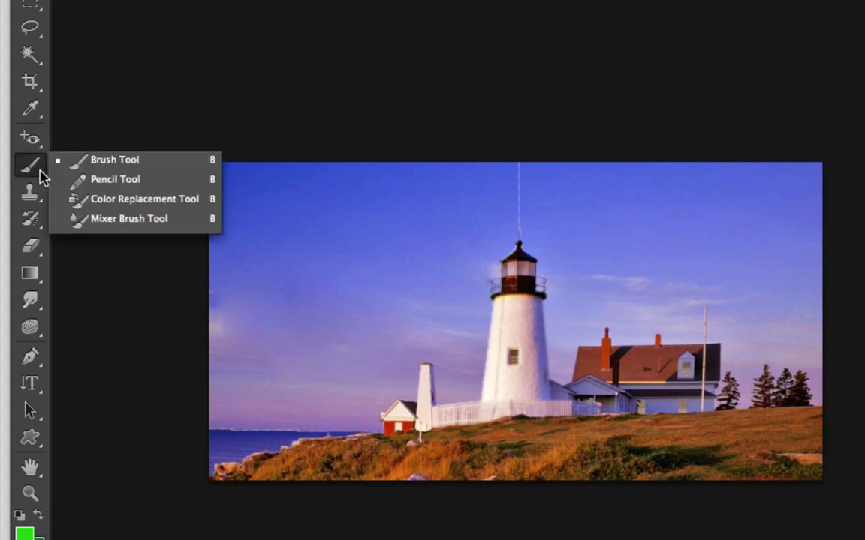
click(121, 164)
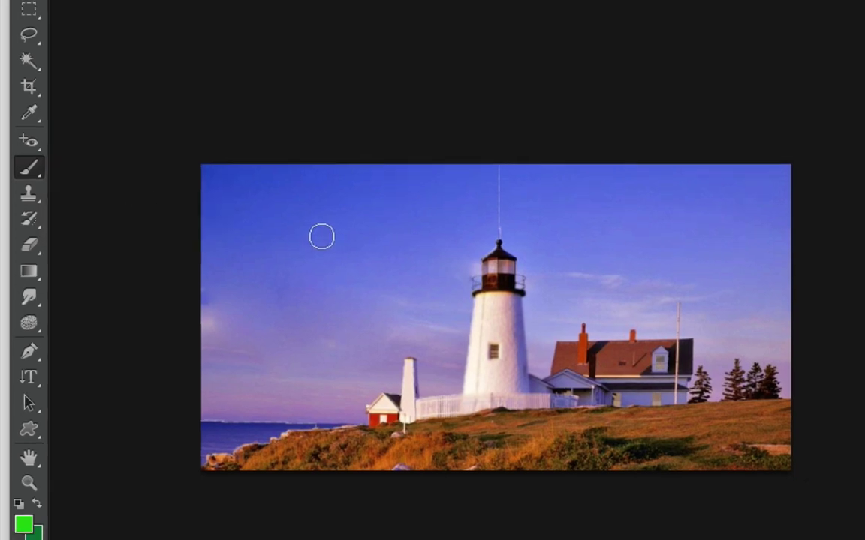
drag(338, 233, 283, 287)
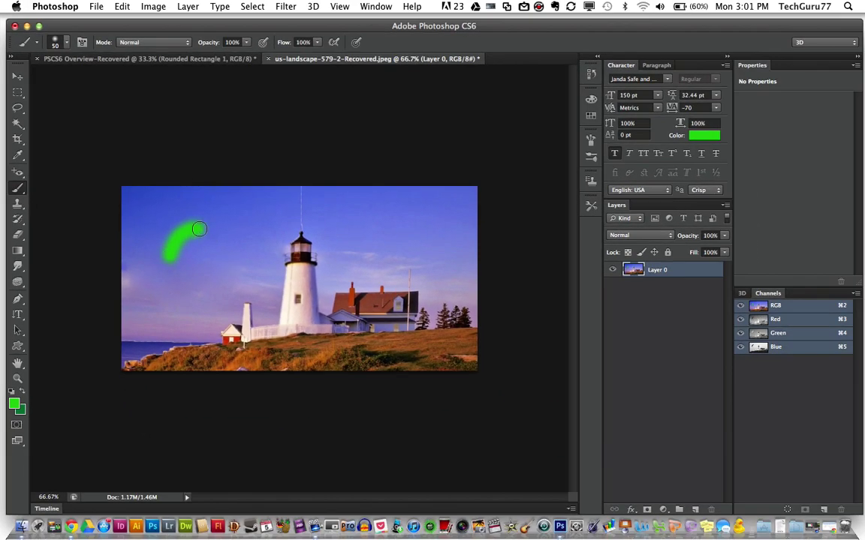
drag(190, 227, 237, 259)
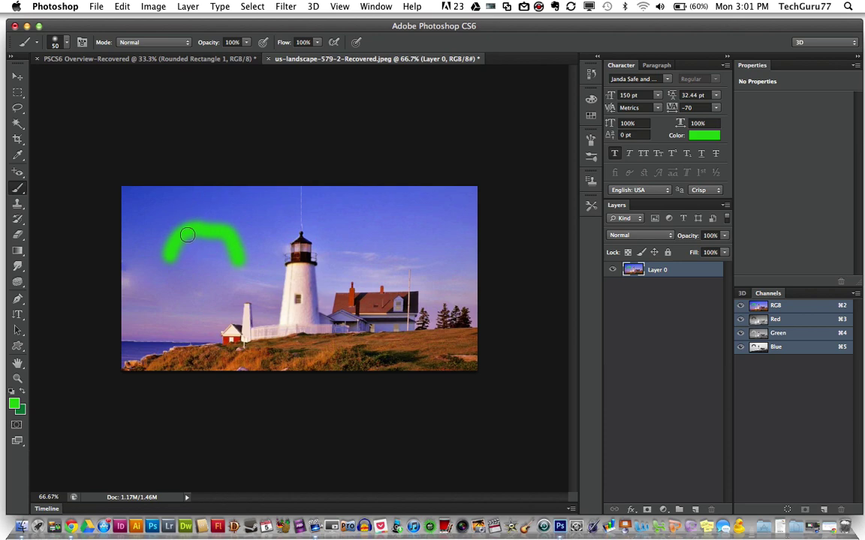
key(super+z)
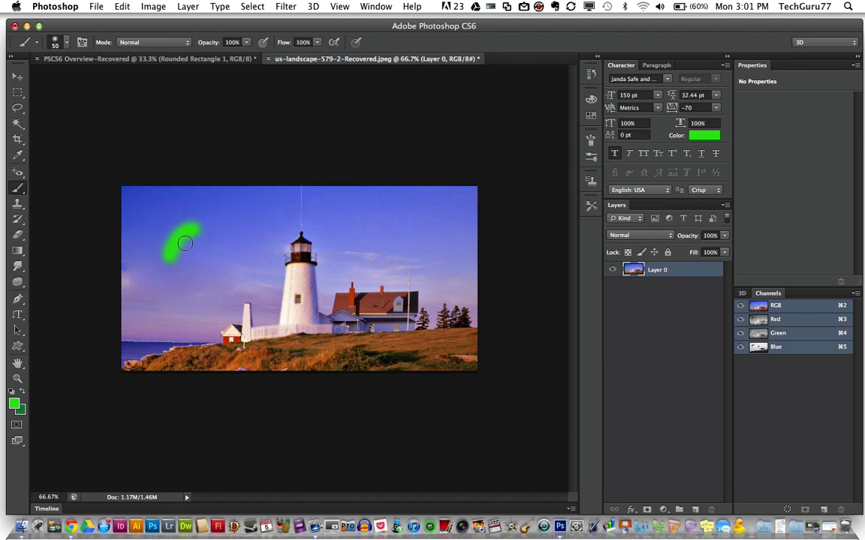
key(super+z)
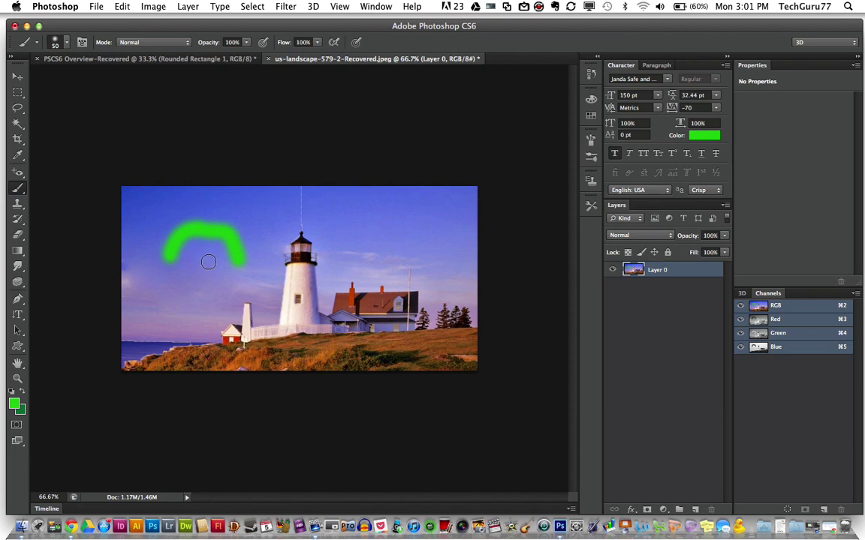
- Try larger and smaller brush sizes, settle on 60 px, and review the blending modes while keeping Normal
key(bracketright)
key(bracketright)
key(bracketright)
key(bracketright)
key(bracketright)
key(bracketleft)
key(bracketleft)
key(bracketleft)
key(bracketleft)
click(147, 42)
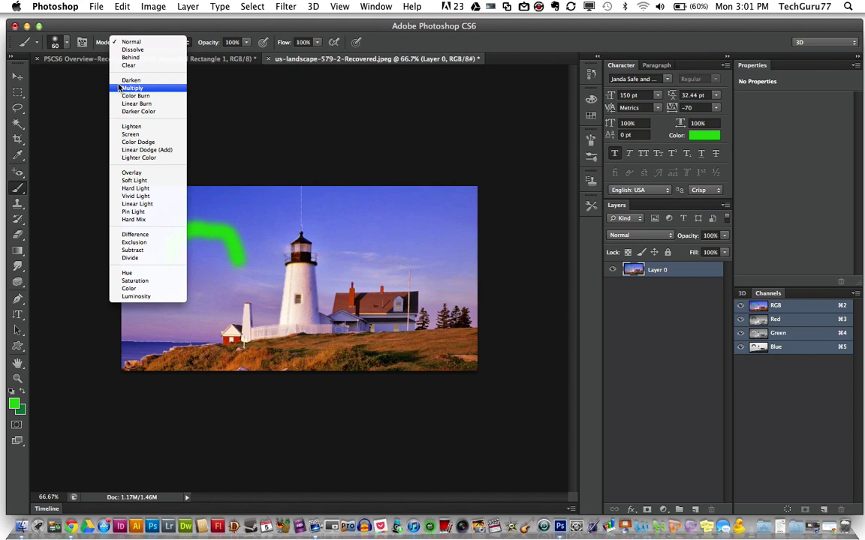
click(105, 27)
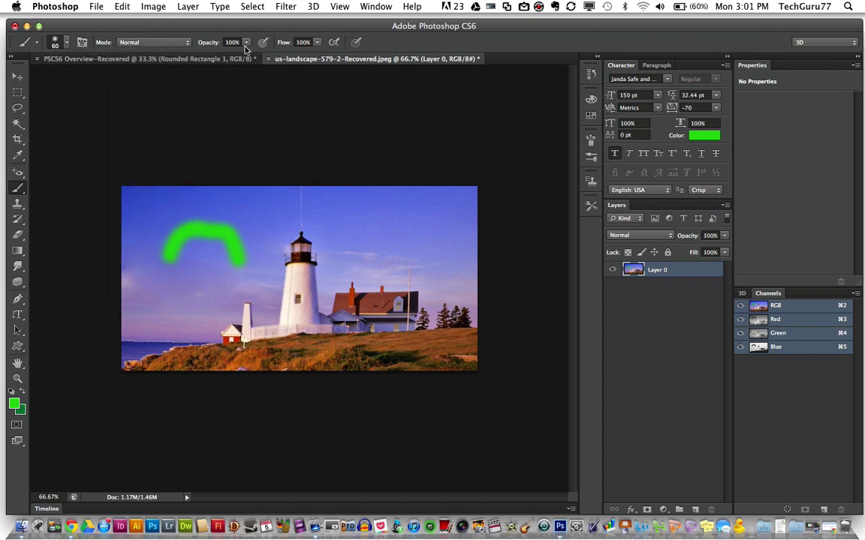
- Choose a bristle brush preset and stamp a cluster of green dots in the sky beneath the green arch
click(60, 42)
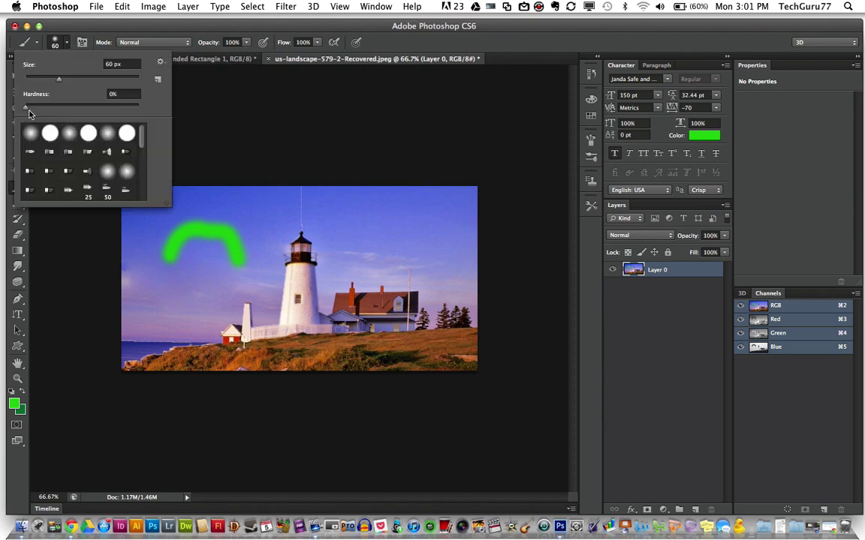
click(68, 153)
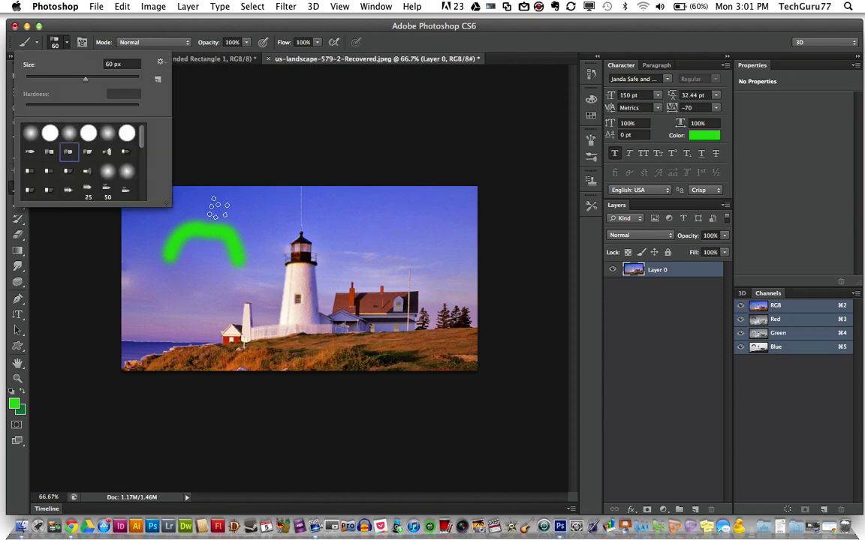
click(195, 267)
click(194, 266)
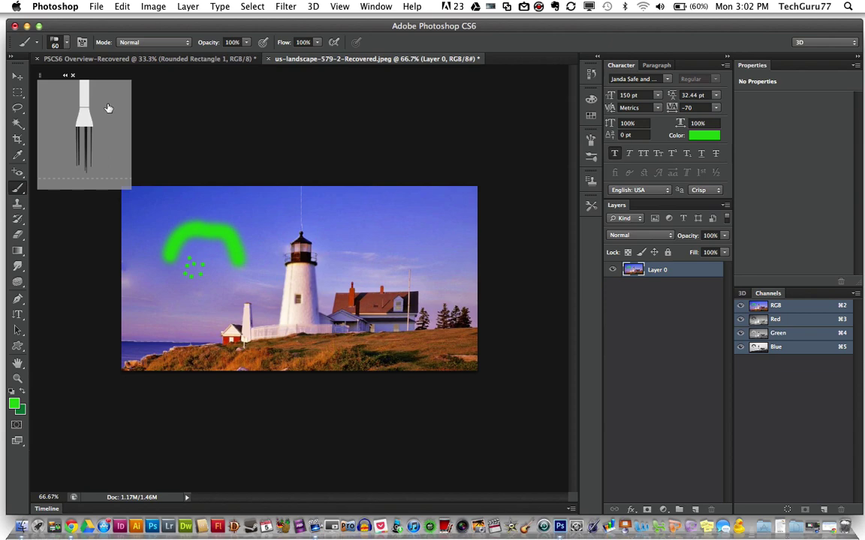
- Set the bristle brush size to 62 px, replace it with a 14 px preset and paint a thin green curve below the dots
click(66, 45)
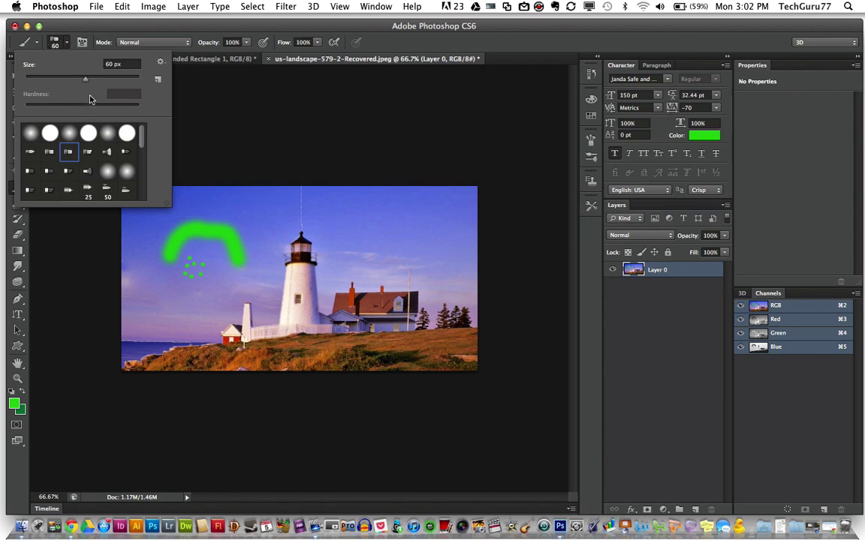
drag(87, 81, 89, 79)
scroll(98, 154, down, 3)
scroll(86, 177, down, 3)
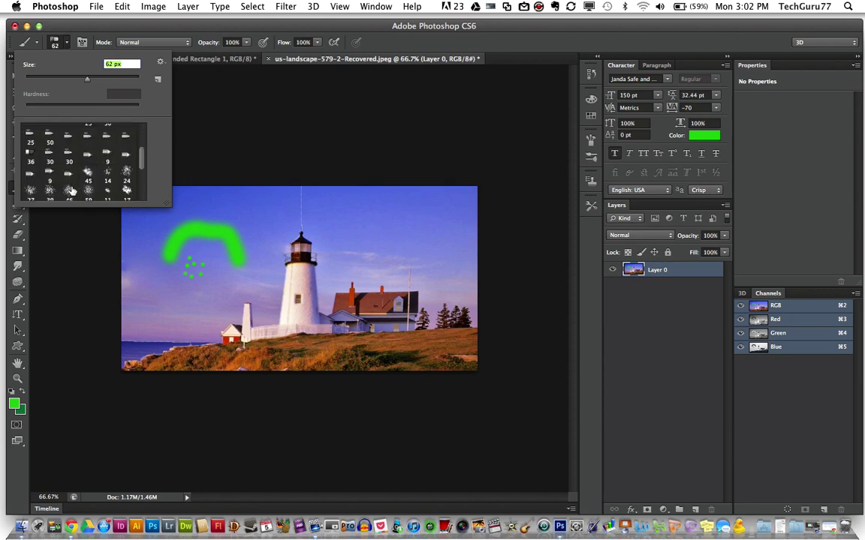
scroll(85, 185, down, 2)
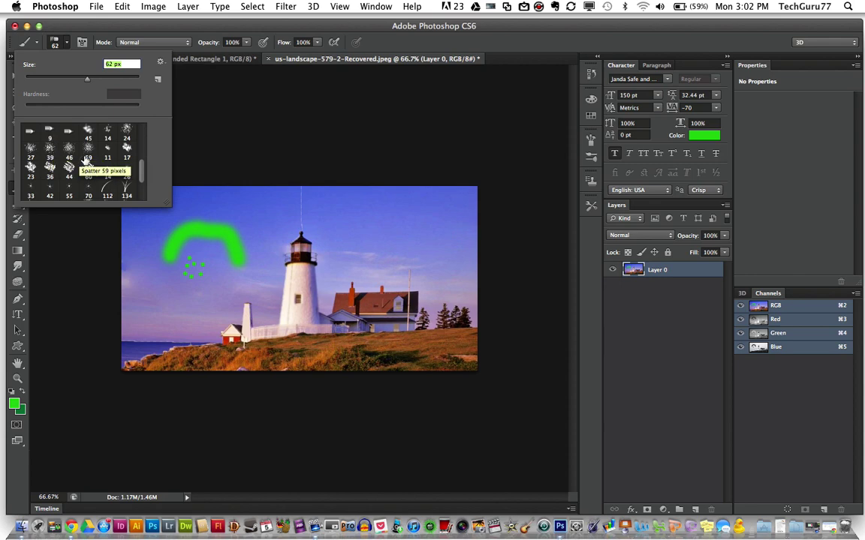
click(105, 134)
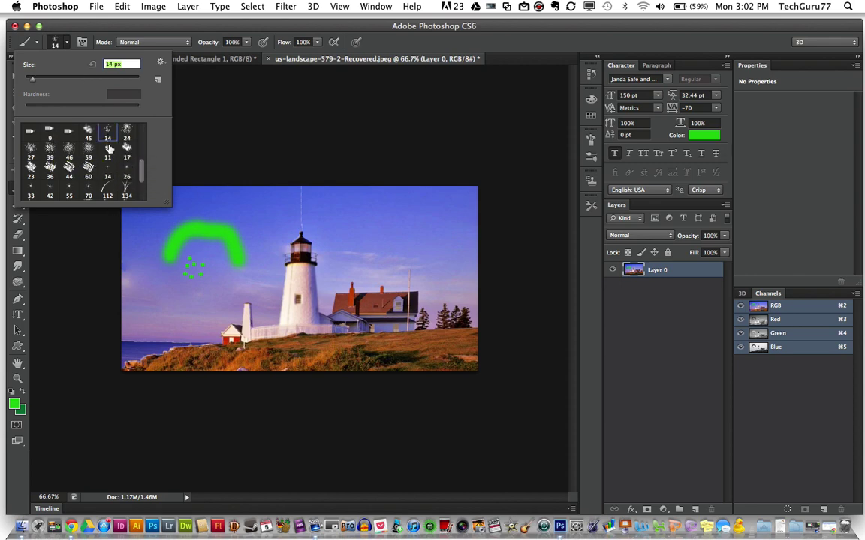
click(177, 309)
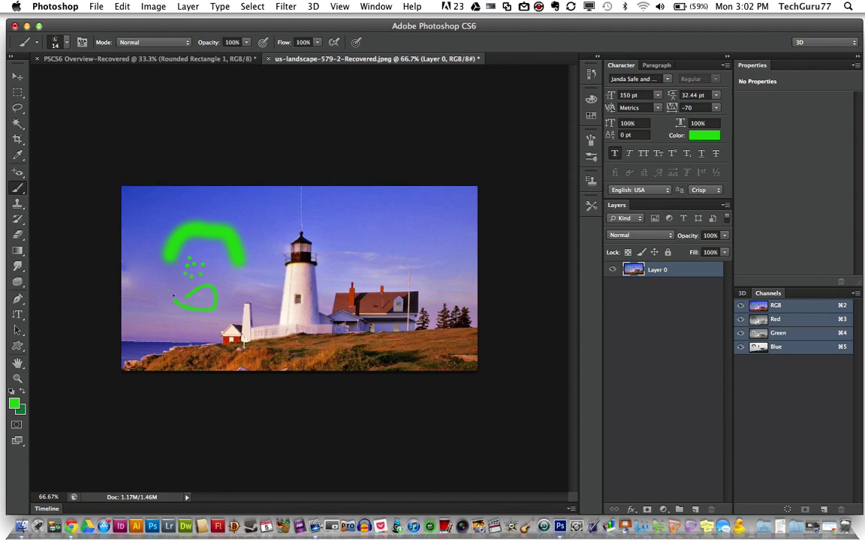
drag(172, 296, 136, 252)
- Erase part of the green arch and the sky behind it with the Eraser tool
click(19, 238)
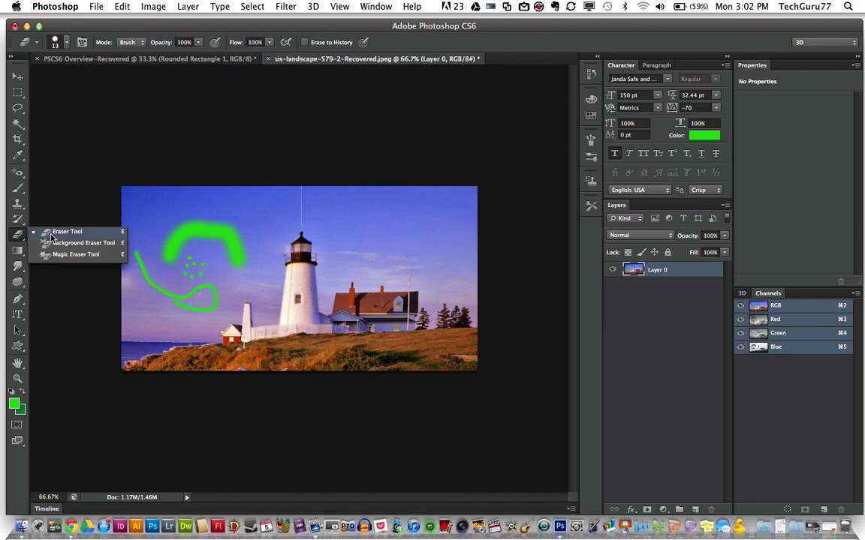
click(51, 233)
mouse_move(180, 244)
mouse_down()
mouse_move(171, 255)
mouse_move(187, 236)
mouse_up()
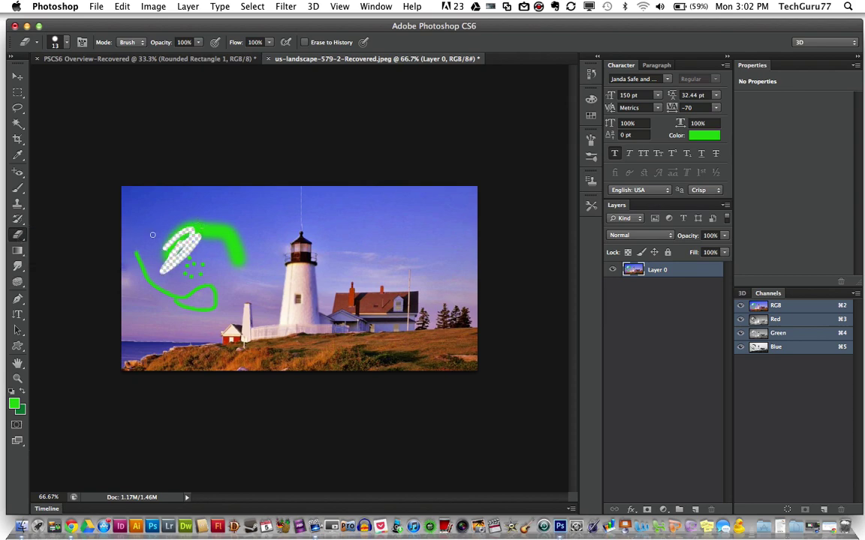
- Review the eraser variants, keep the standard Eraser and erase across the lighthouse's top and along its base
click(22, 238)
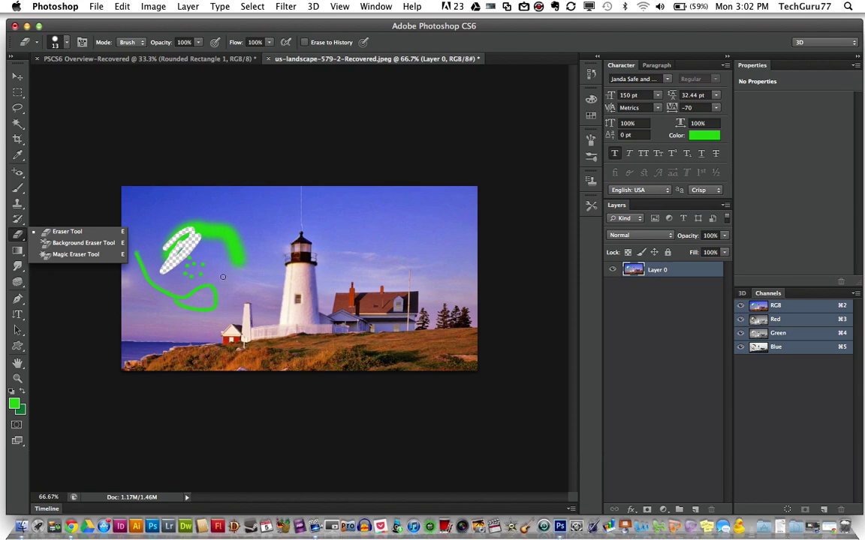
mouse_move(273, 267)
mouse_down()
mouse_move(291, 227)
mouse_move(310, 269)
mouse_up()
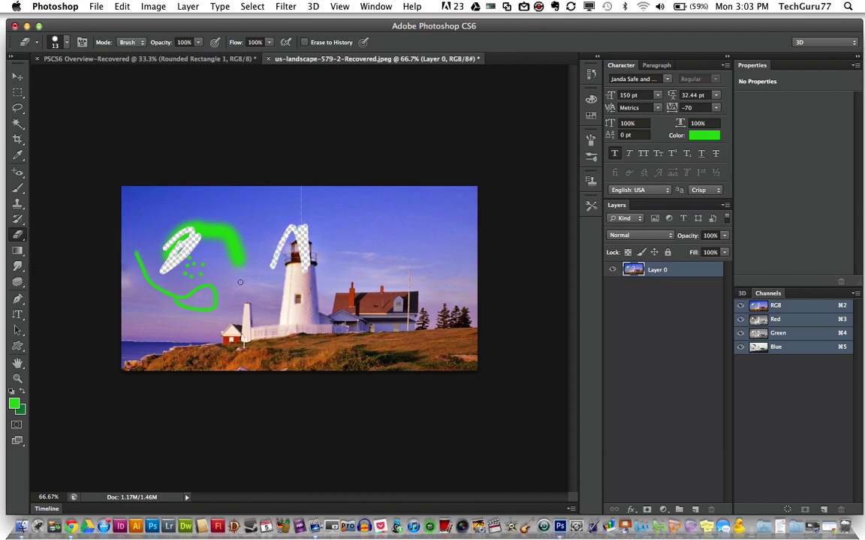
drag(247, 284, 346, 308)
drag(281, 266, 323, 241)
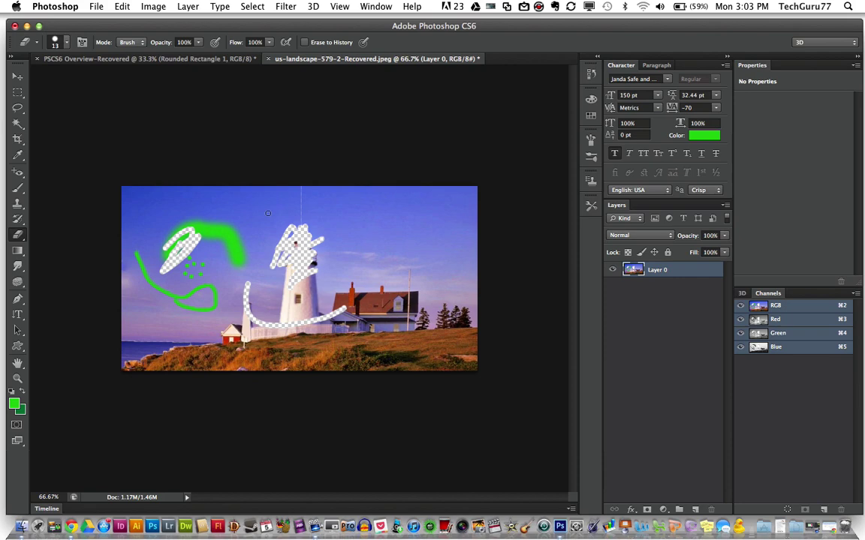
- Switch to the PSCS6 Overview document, activate the Pencil tool and convert the Background into a regular layer named Layer 0
click(142, 58)
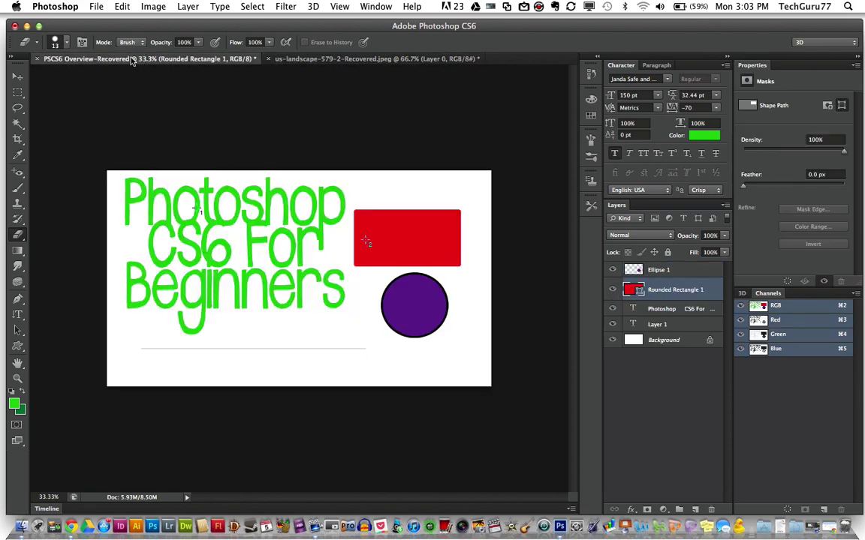
click(19, 189)
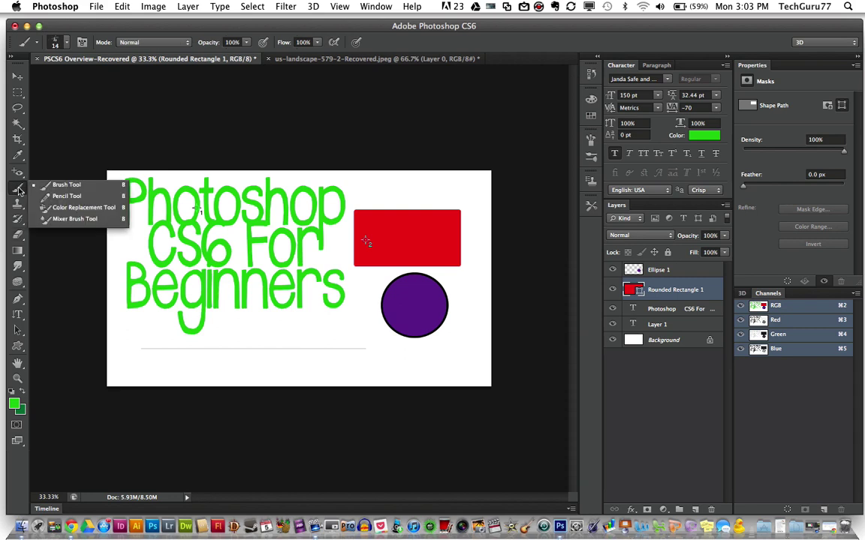
click(66, 195)
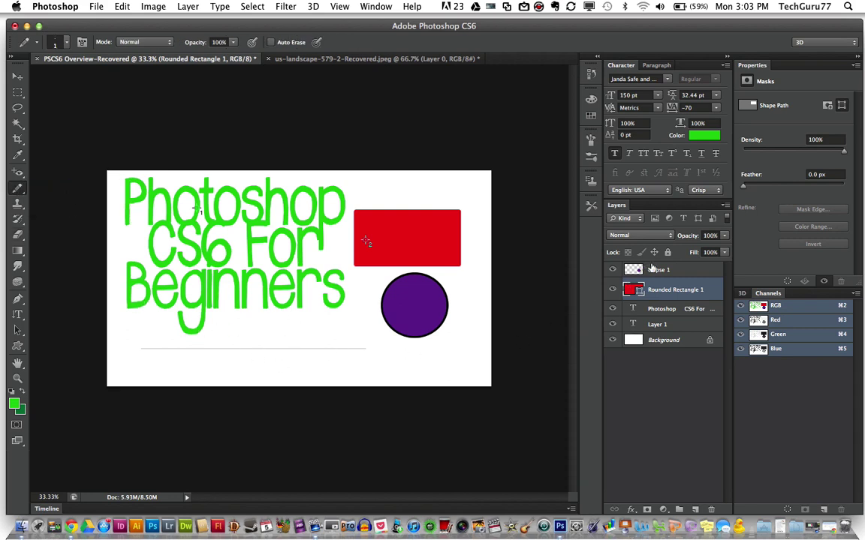
double_click(662, 340)
click(552, 230)
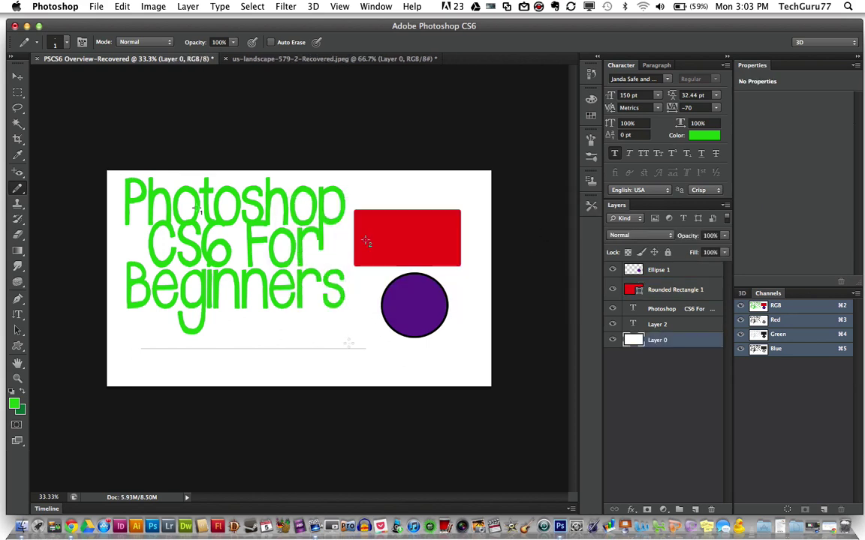
- Draw thin green pencil lines on Layer 0 around the gray line's lower side and beside the purple circle
mouse_move(18, 187)
mouse_down()
mouse_move(63, 181)
mouse_move(61, 195)
mouse_up()
drag(307, 351, 348, 390)
drag(466, 299, 471, 325)
- Activate the Pattern Stamp tool and stamp a small mark just above the gray line
click(19, 188)
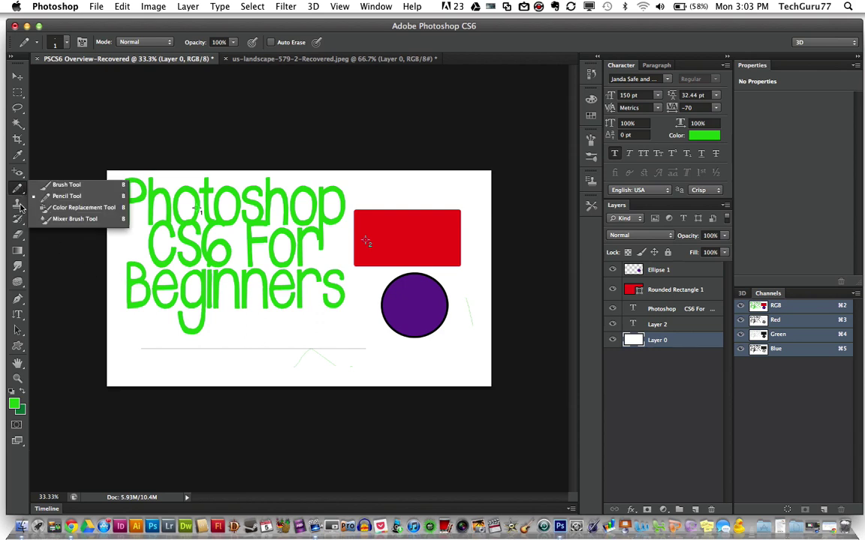
click(21, 206)
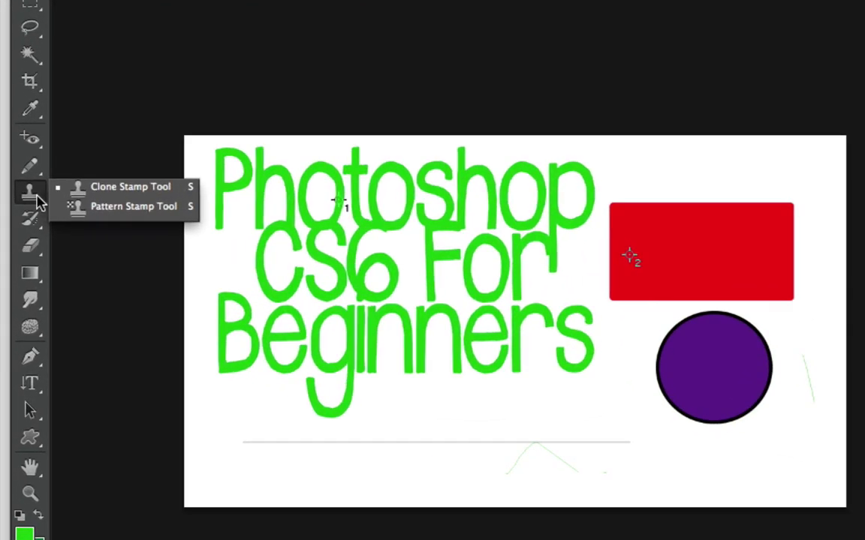
click(131, 212)
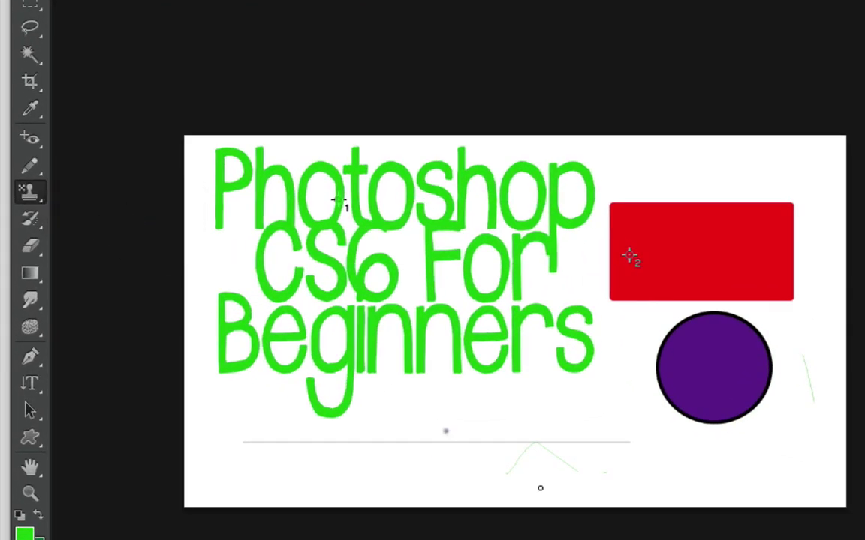
click(27, 194)
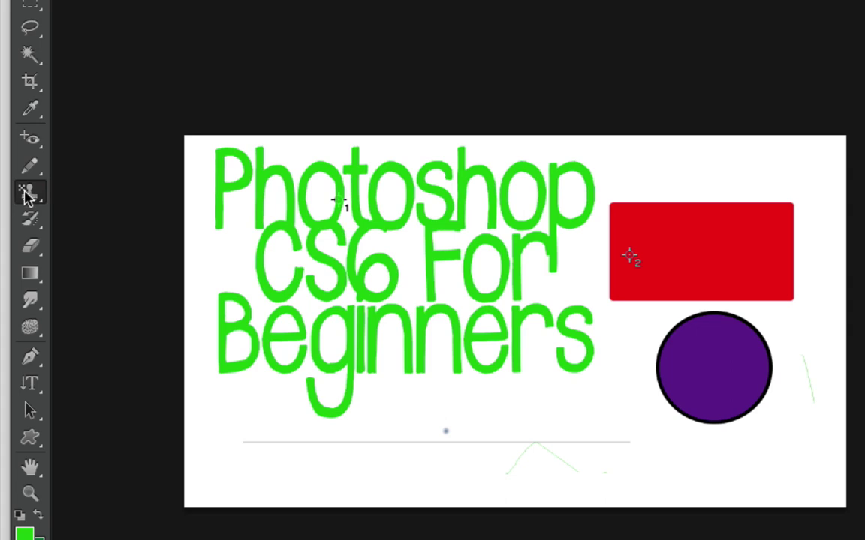
- Review the stamp variants, keeping Pattern Stamp, and try the History Brush on the white area below the green title
click(25, 185)
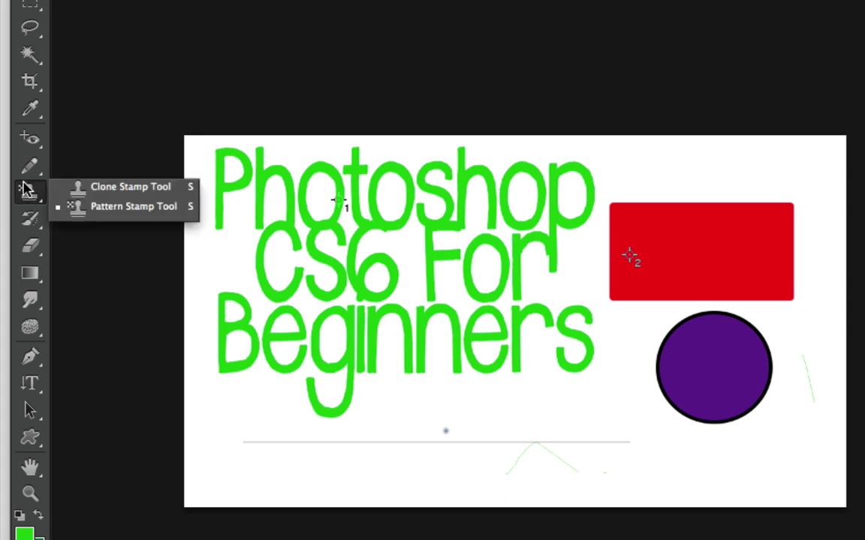
click(147, 214)
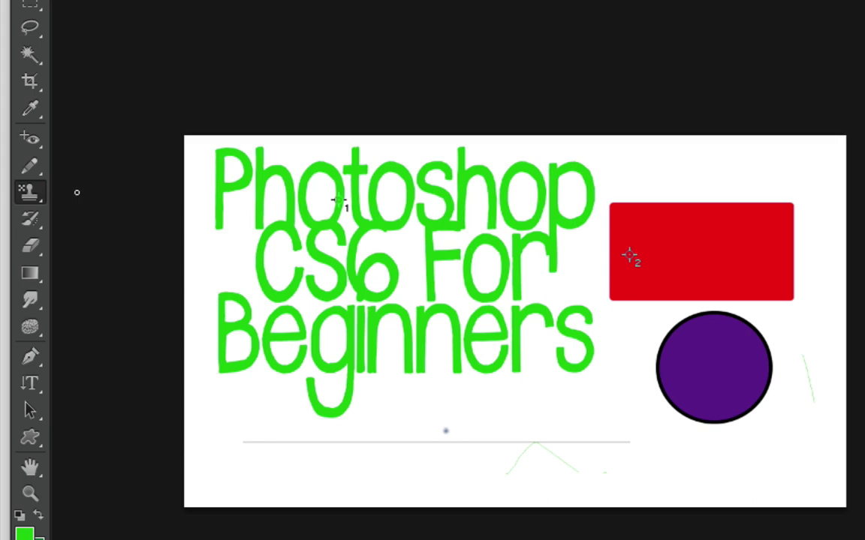
click(36, 224)
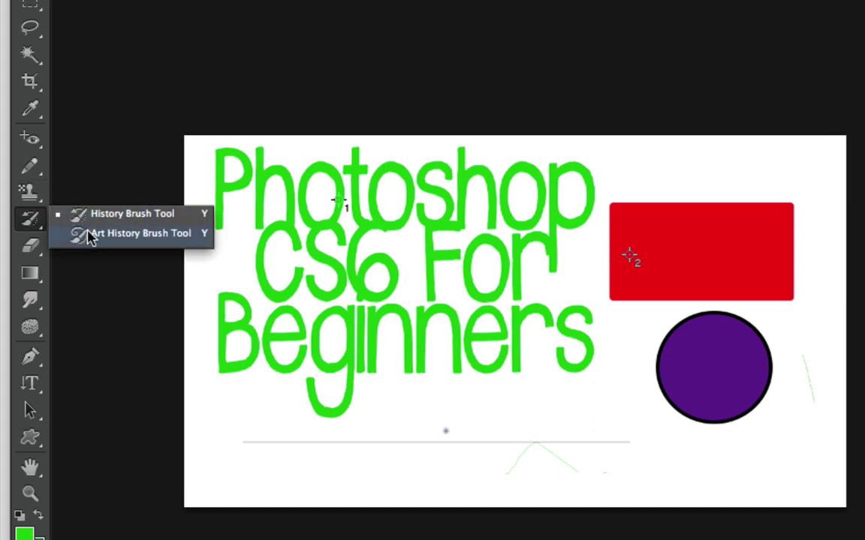
click(95, 216)
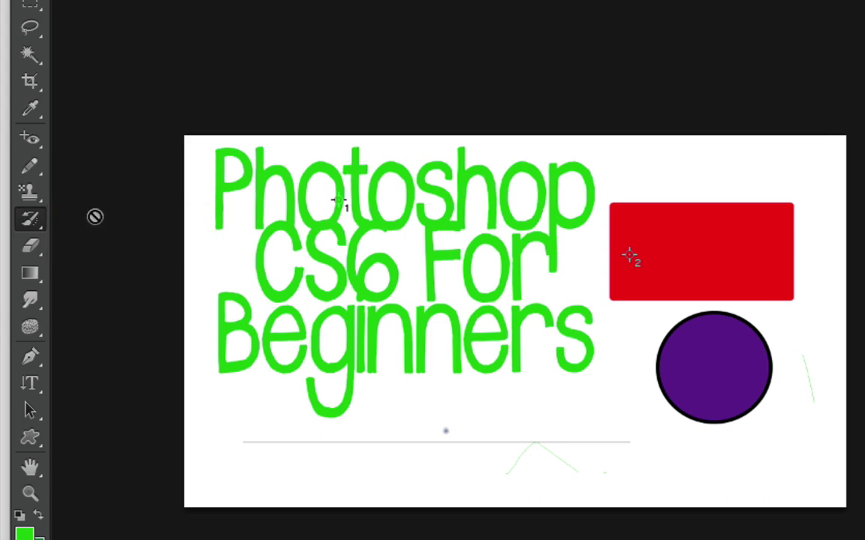
click(466, 401)
key(Return)
- Review the eraser variants and keep the standard Eraser tool
click(40, 247)
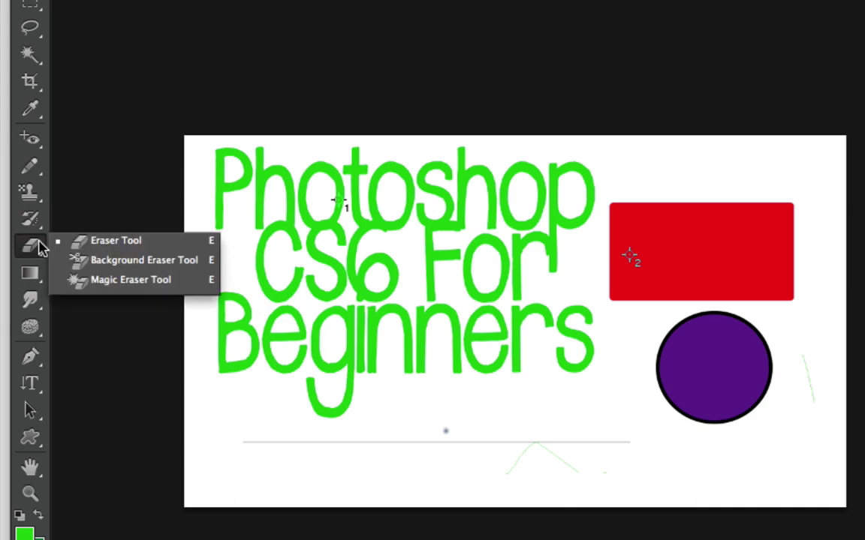
click(118, 245)
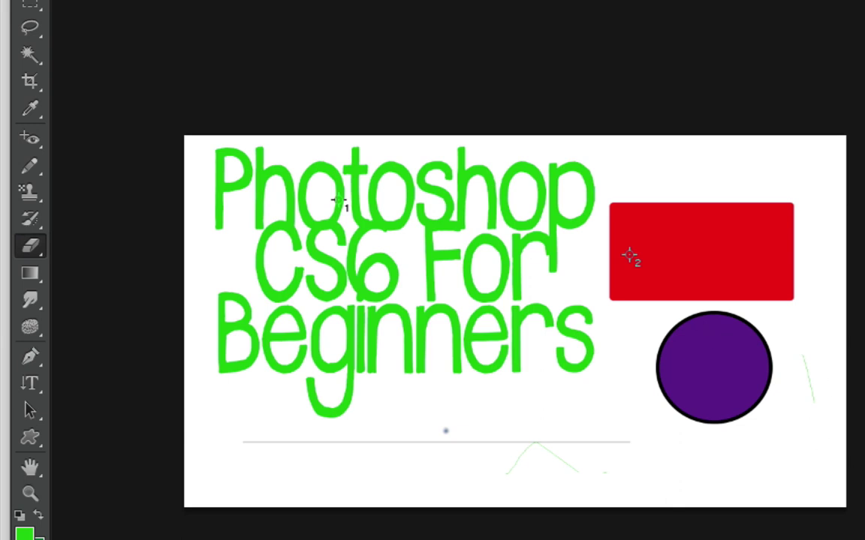
click(864, 361)
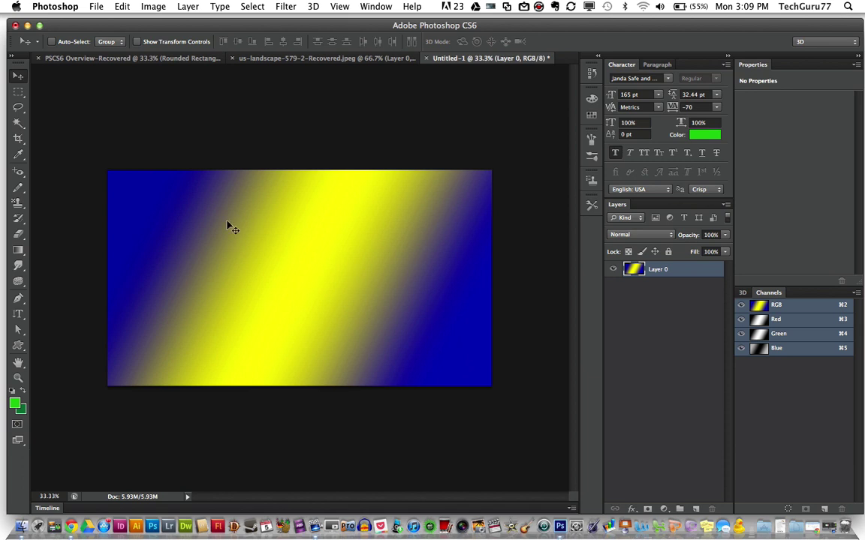
- Activate the Gradient tool, try 70% opacity before restoring 100%, and compare the linear style with the radial one
click(18, 250)
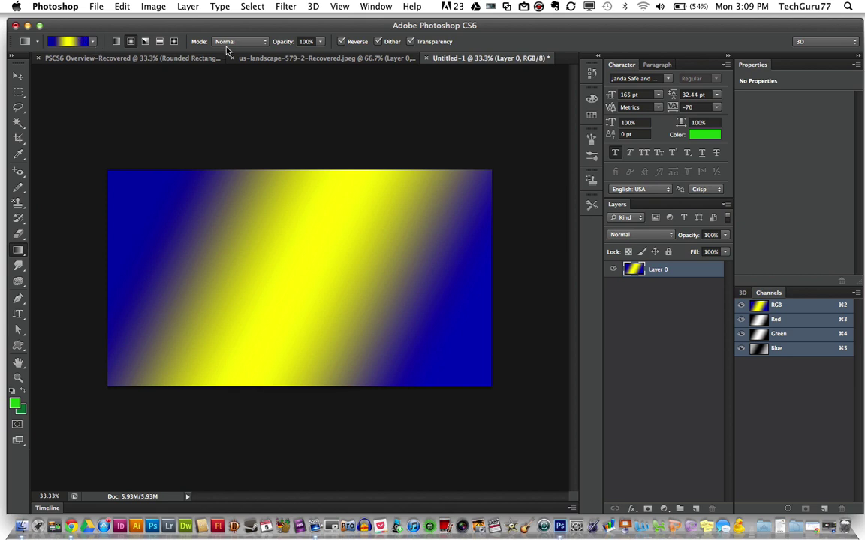
click(320, 42)
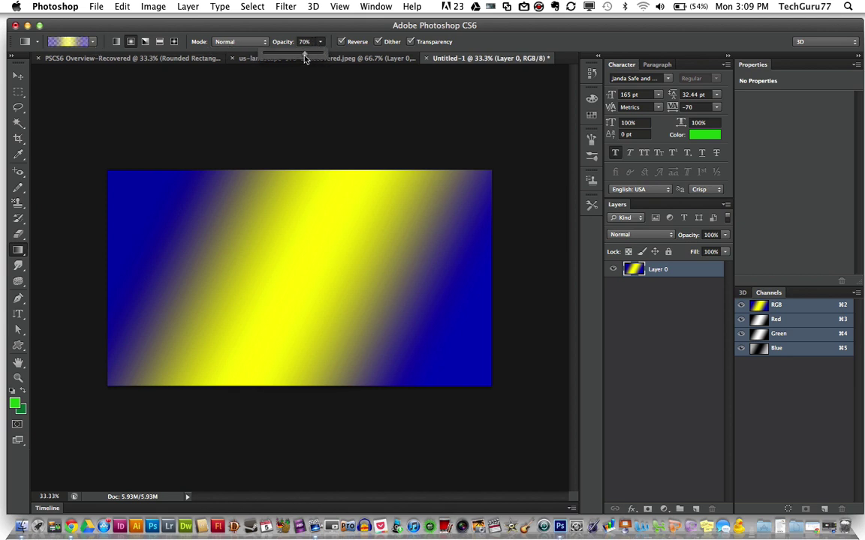
drag(305, 58, 323, 58)
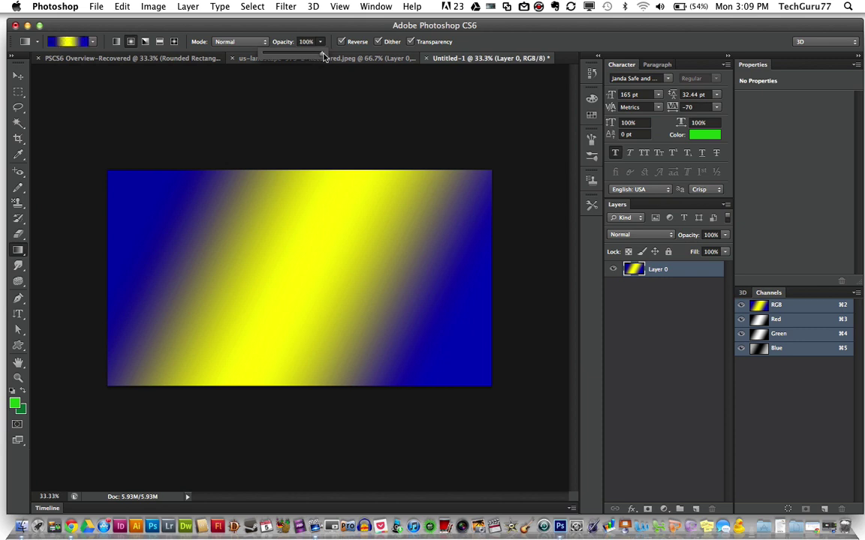
click(116, 44)
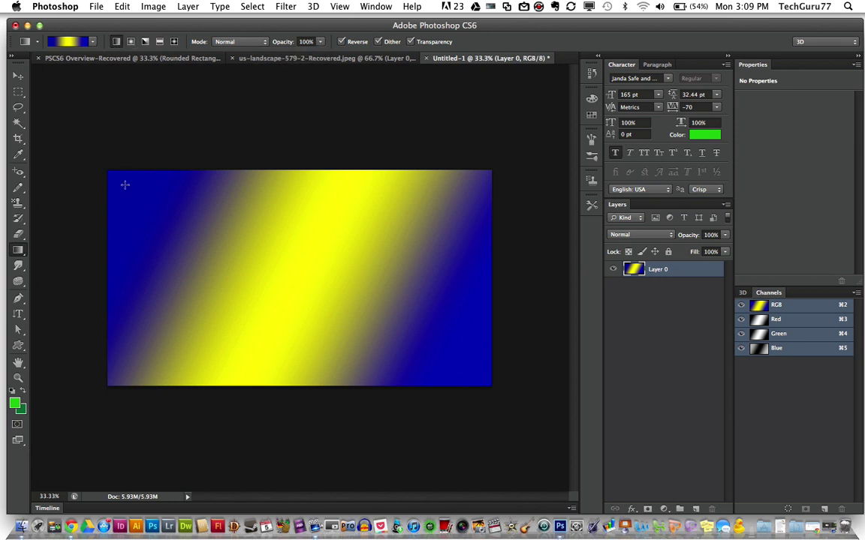
click(133, 42)
right_click(24, 253)
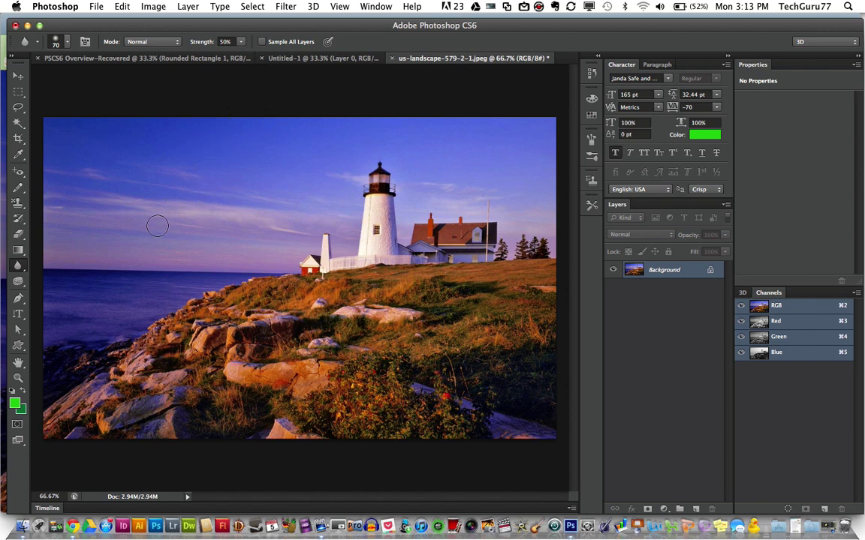
- Activate the Blur tool in the lighthouse photo and blur the white tower around its window
click(18, 267)
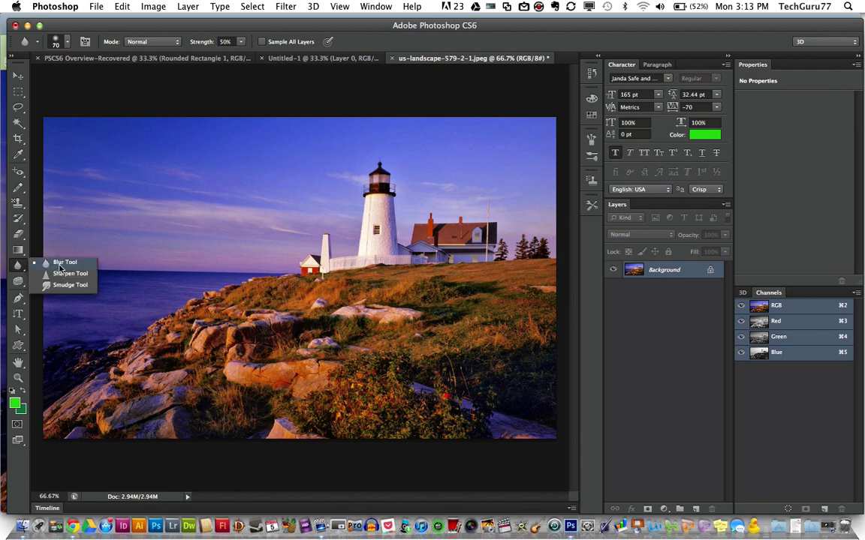
click(57, 266)
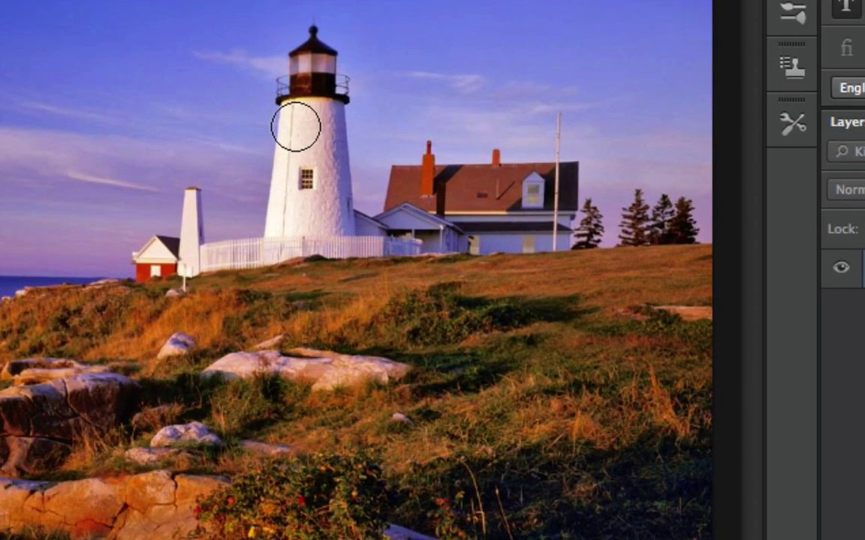
mouse_move(331, 204)
mouse_down()
mouse_move(301, 134)
mouse_move(294, 227)
mouse_move(316, 204)
mouse_move(327, 138)
mouse_move(343, 206)
mouse_up()
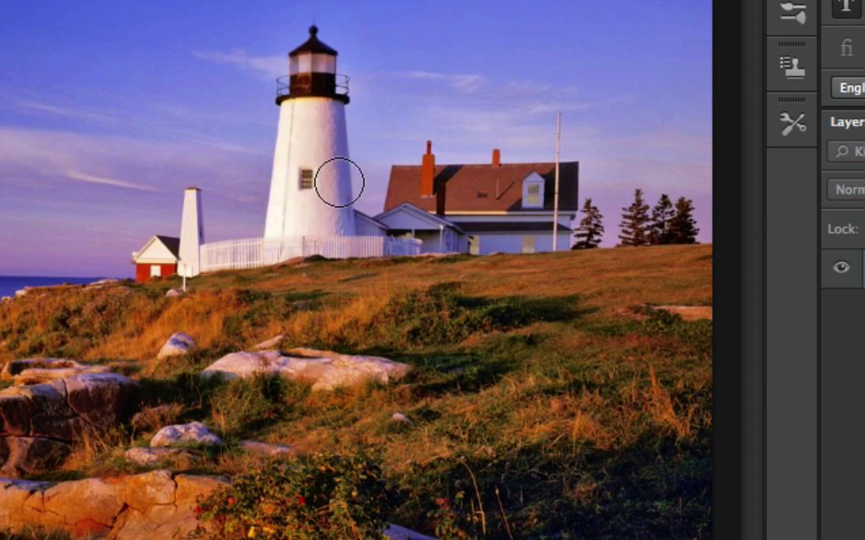
mouse_move(268, 181)
mouse_down()
mouse_move(271, 232)
mouse_move(353, 174)
mouse_move(331, 165)
mouse_up()
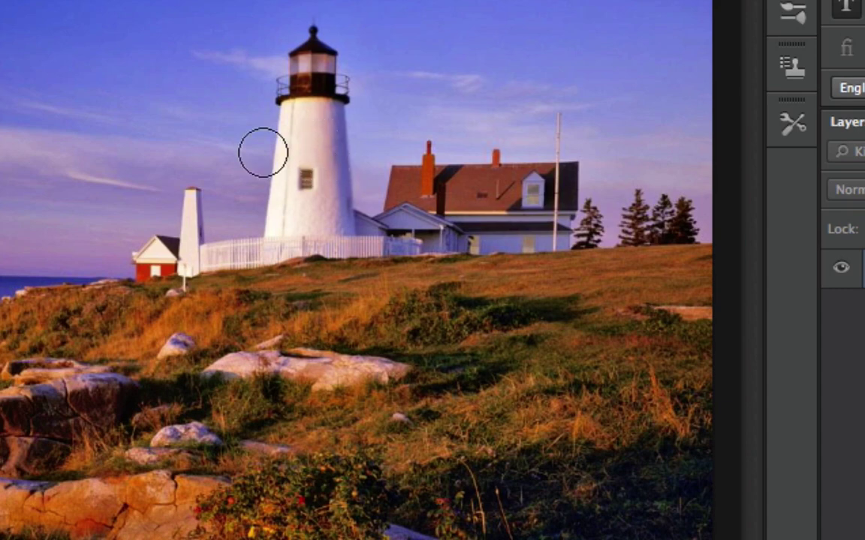
- Activate the Sharpen tool, enlarge its brush and sharpen the lighthouse's white tower
click(29, 250)
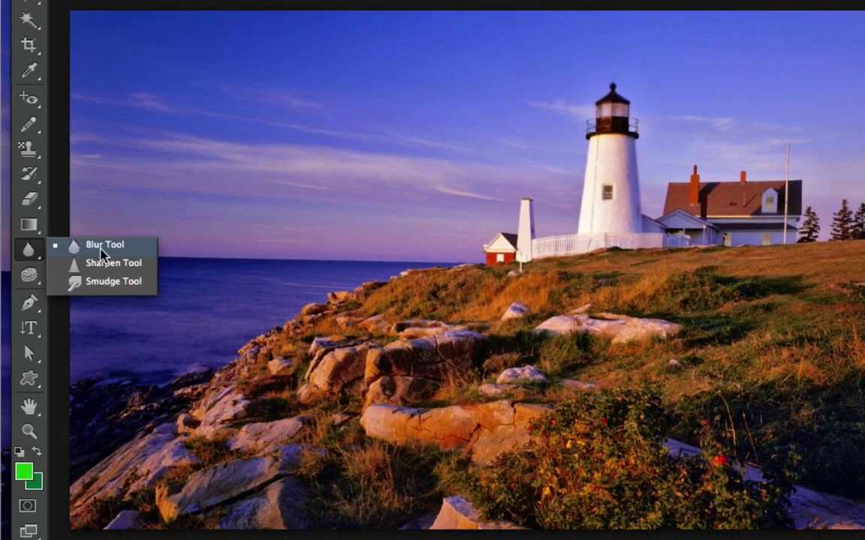
click(111, 267)
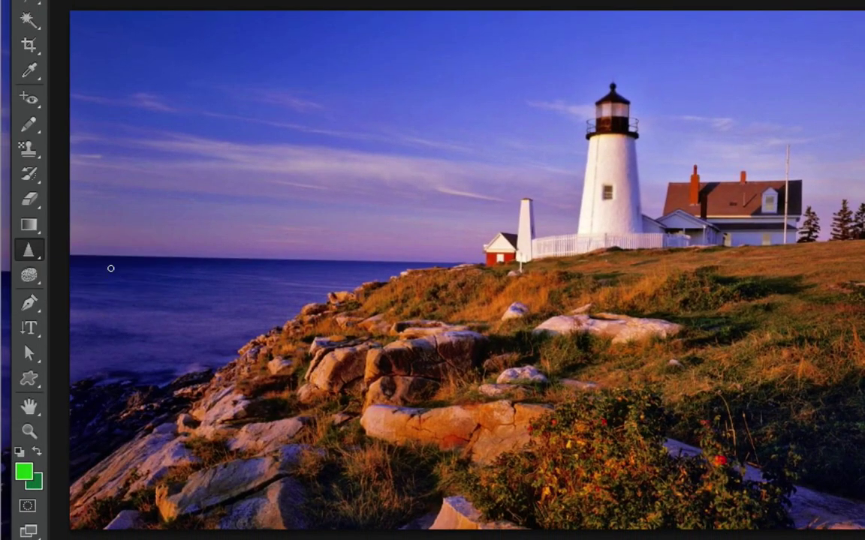
key(bracketright)
key(bracketright)
key(bracketright)
key(bracketright)
key(bracketright)
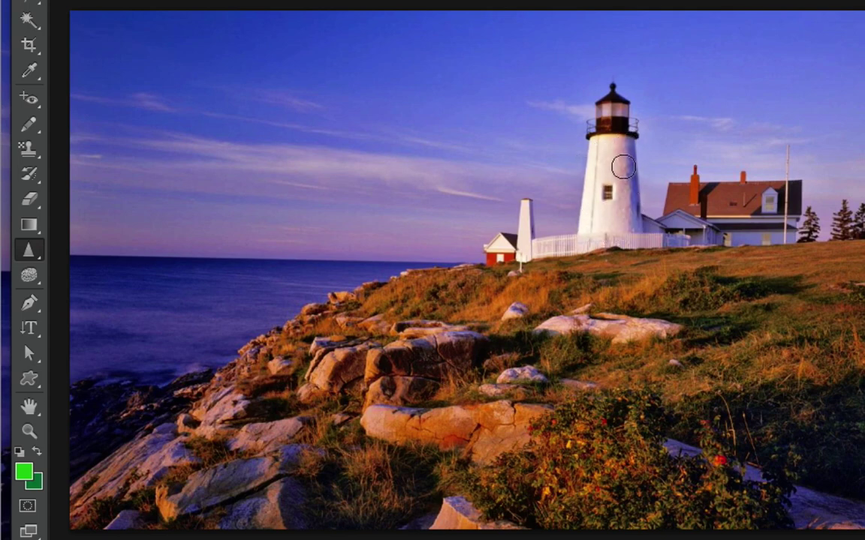
- Activate the Smudge tool and try smudging the sea horizon and the hillside rocks, undoing each attempt
right_click(29, 249)
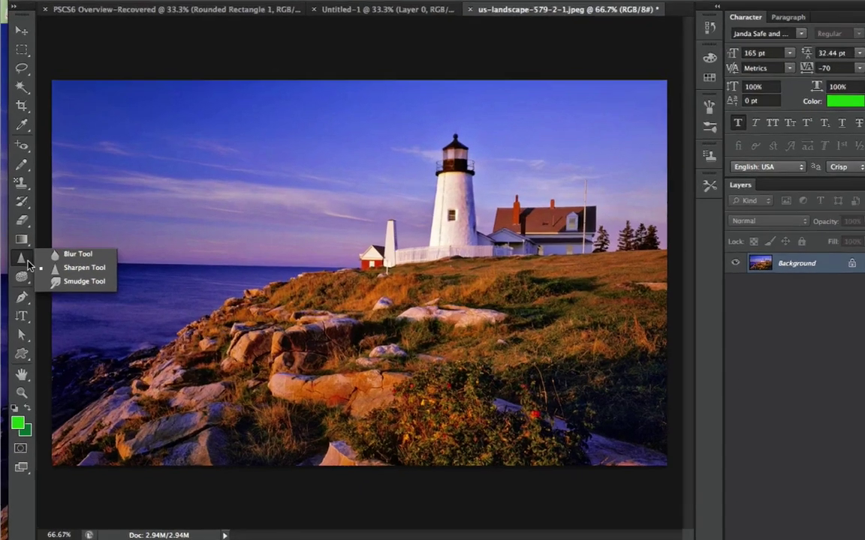
click(94, 280)
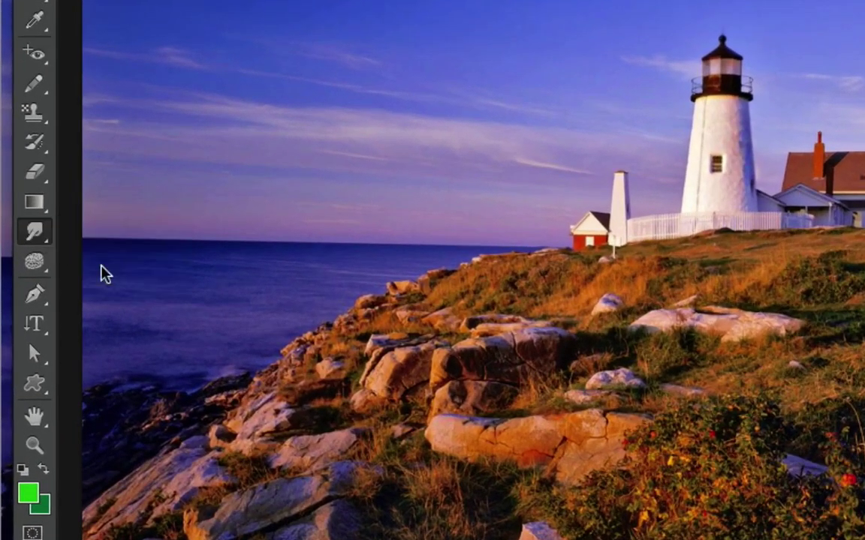
right_click(43, 234)
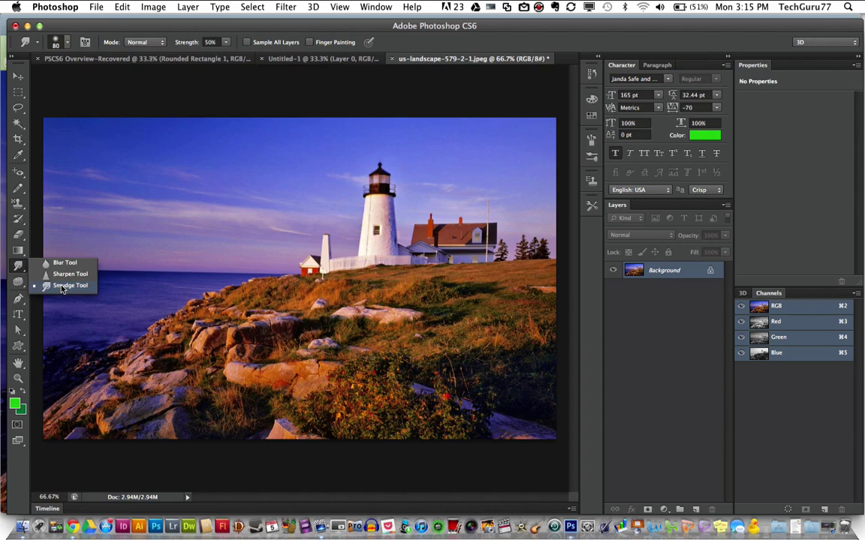
click(62, 287)
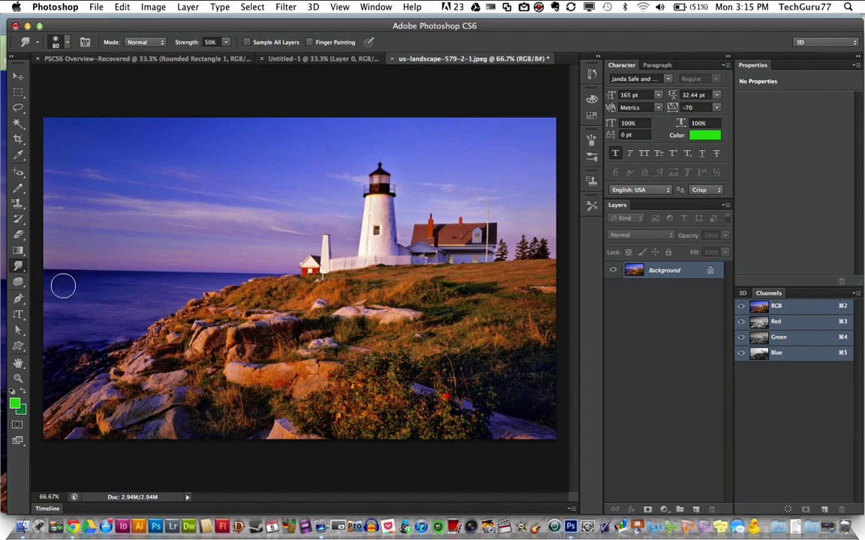
mouse_move(108, 268)
mouse_down()
mouse_move(215, 273)
mouse_move(179, 222)
mouse_move(168, 282)
mouse_move(169, 194)
mouse_up()
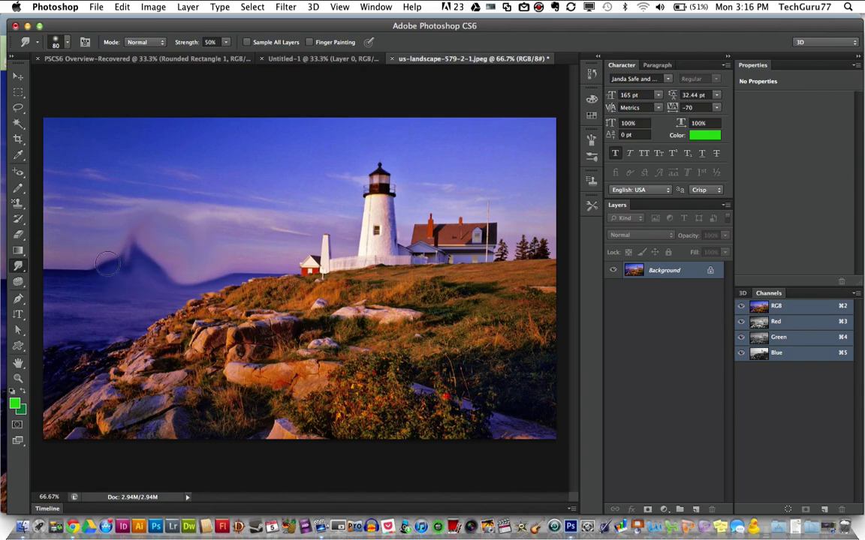
key(super+z)
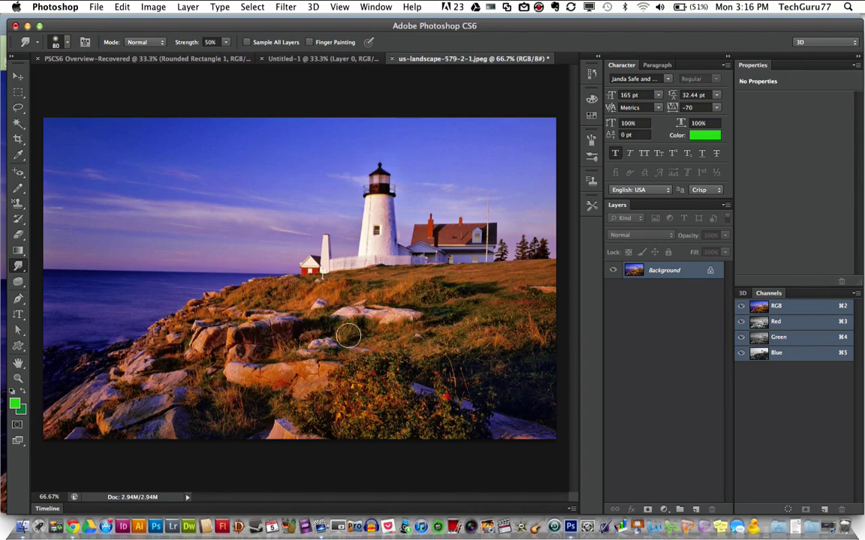
mouse_move(349, 333)
mouse_down()
mouse_move(380, 304)
mouse_move(427, 318)
mouse_move(464, 283)
mouse_up()
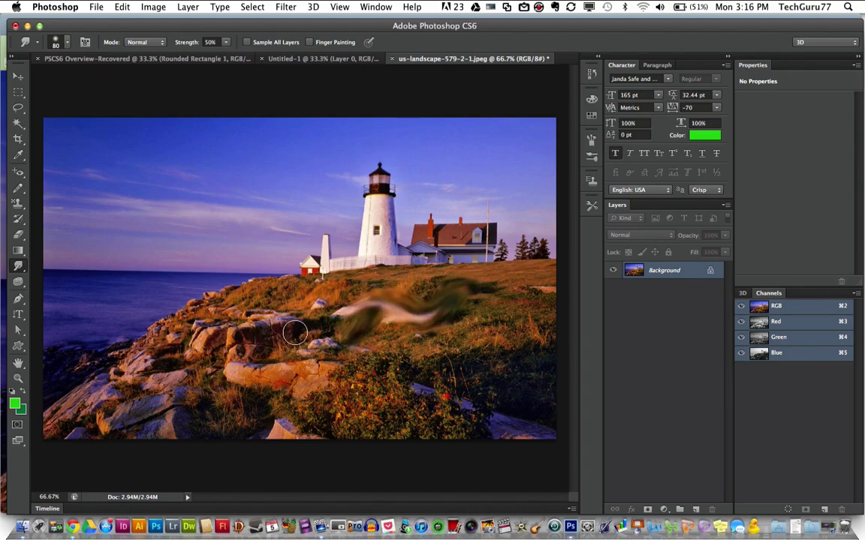
key(super+z)
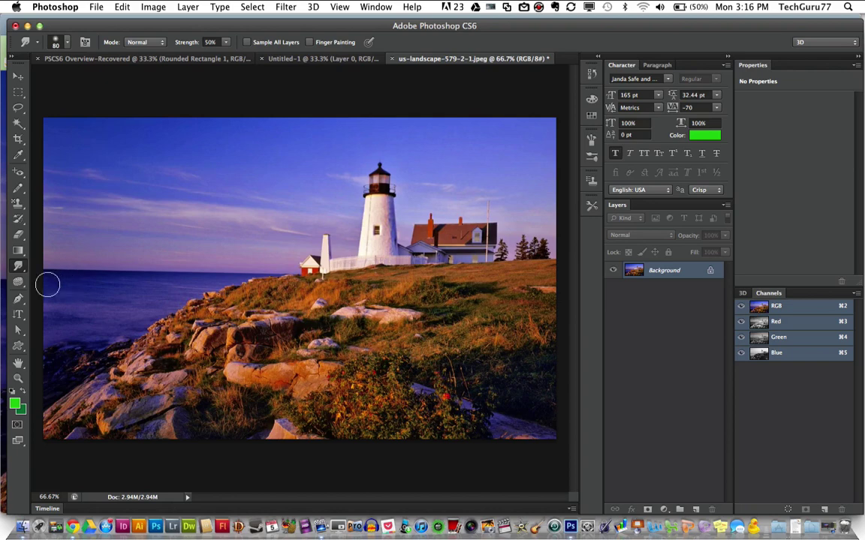
- Activate the Dodge tool and lighten the sea beside the rocky shore using the Midtones range at 50% exposure
click(18, 284)
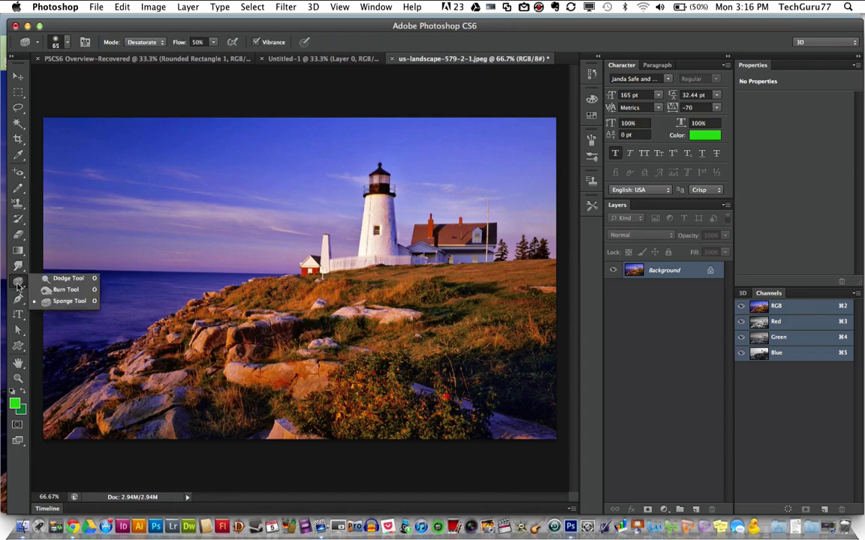
click(60, 279)
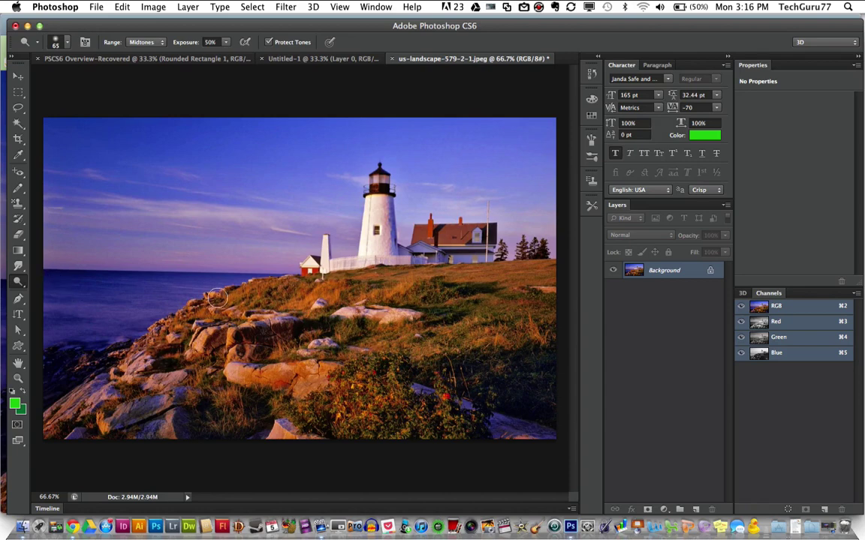
mouse_move(107, 290)
mouse_down()
mouse_move(74, 291)
mouse_move(95, 307)
mouse_move(59, 279)
mouse_move(94, 310)
mouse_move(75, 278)
mouse_move(64, 309)
mouse_move(111, 290)
mouse_move(63, 295)
mouse_move(126, 302)
mouse_move(97, 282)
mouse_move(128, 315)
mouse_move(131, 280)
mouse_move(112, 299)
mouse_move(163, 289)
mouse_move(139, 292)
mouse_move(155, 295)
mouse_move(141, 280)
mouse_move(115, 307)
mouse_move(134, 292)
mouse_move(81, 297)
mouse_move(116, 300)
mouse_move(62, 284)
mouse_move(72, 315)
mouse_move(143, 289)
mouse_move(149, 308)
mouse_move(191, 279)
mouse_move(130, 287)
mouse_move(148, 307)
mouse_move(125, 291)
mouse_move(118, 317)
mouse_move(146, 304)
mouse_move(82, 282)
mouse_move(153, 297)
mouse_move(94, 299)
mouse_up()
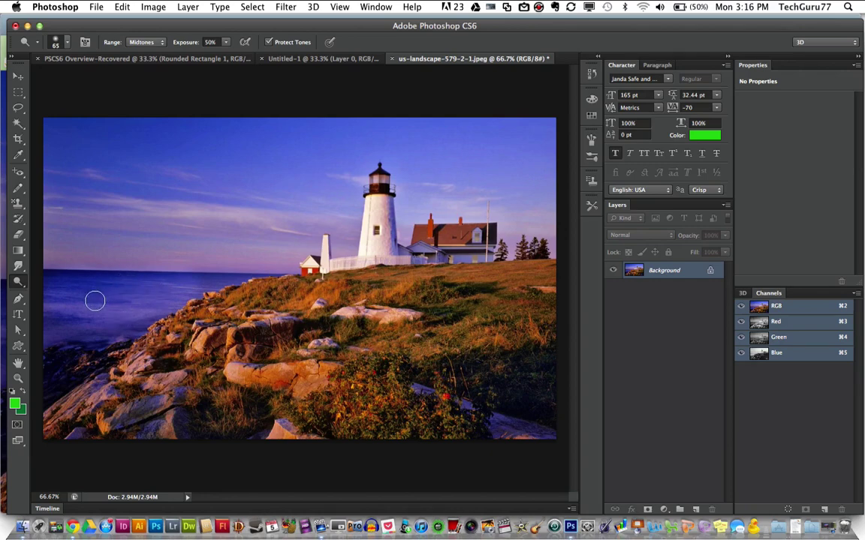
- Activate the Burn tool and darken the sea beside the rocky shore using the Midtones range at 50% exposure
click(18, 282)
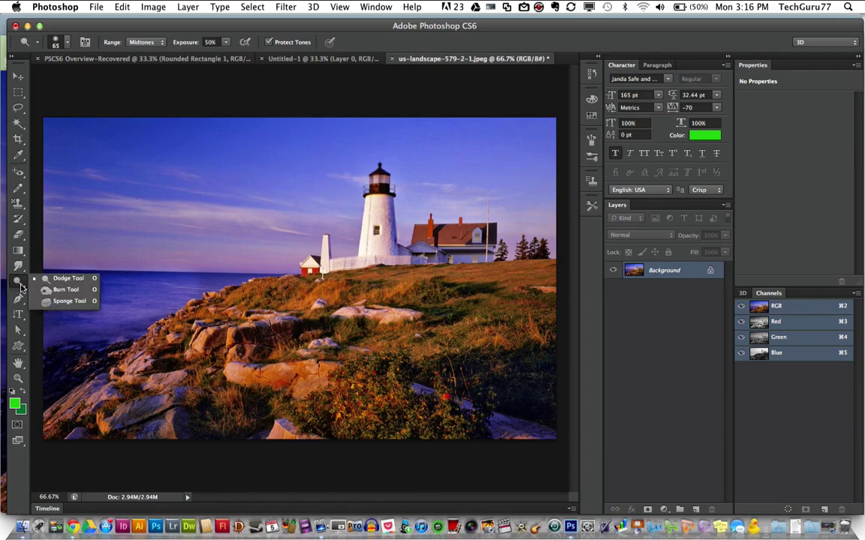
click(65, 291)
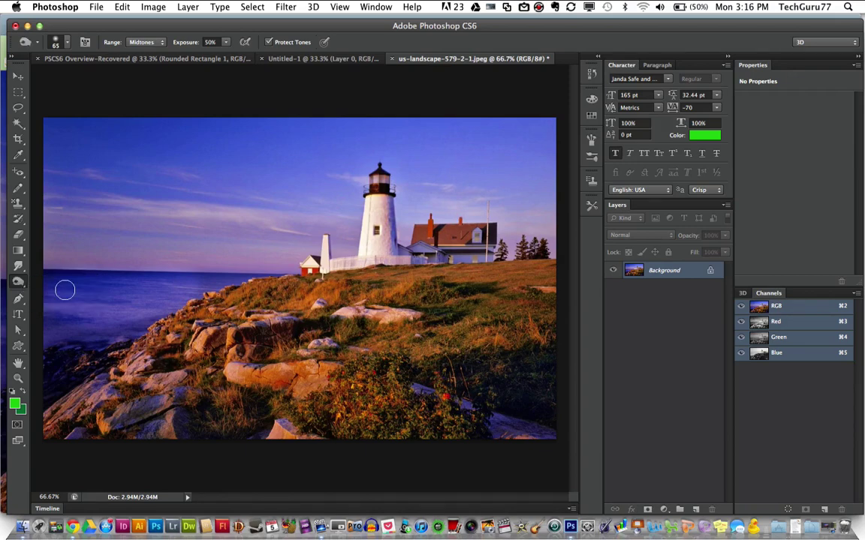
mouse_move(65, 290)
mouse_down()
mouse_move(88, 304)
mouse_move(64, 280)
mouse_move(68, 307)
mouse_move(125, 294)
mouse_move(86, 296)
mouse_move(122, 314)
mouse_move(115, 284)
mouse_move(127, 310)
mouse_move(166, 283)
mouse_move(131, 298)
mouse_move(190, 291)
mouse_move(144, 278)
mouse_move(168, 299)
mouse_move(157, 278)
mouse_move(111, 304)
mouse_up()
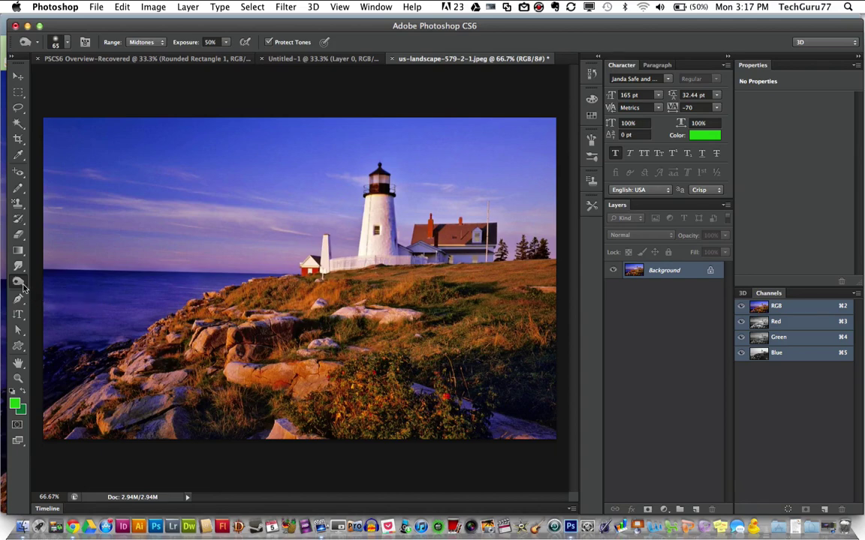
- Activate the Sponge tool and desaturate the sky and sea near the horizon in Desaturate mode at 50% flow
drag(18, 282, 53, 300)
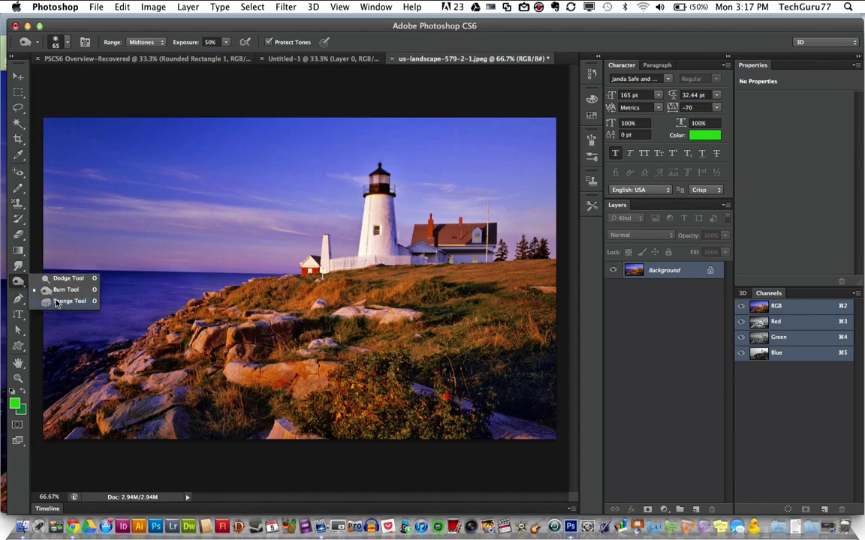
click(55, 302)
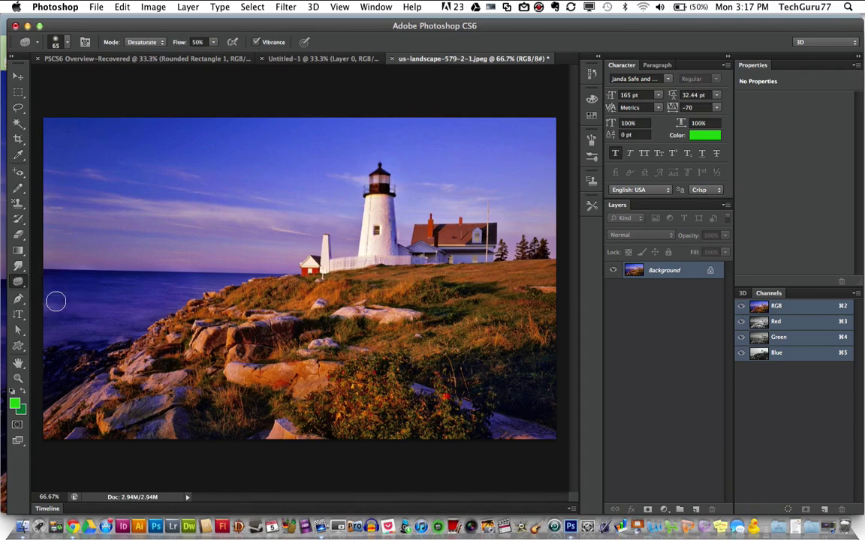
mouse_move(108, 221)
mouse_down()
mouse_move(107, 296)
mouse_move(138, 284)
mouse_move(91, 316)
mouse_move(112, 277)
mouse_move(70, 325)
mouse_move(85, 286)
mouse_move(127, 318)
mouse_move(133, 282)
mouse_move(154, 296)
mouse_move(127, 273)
mouse_move(138, 311)
mouse_move(136, 268)
mouse_move(61, 308)
mouse_move(107, 308)
mouse_move(66, 295)
mouse_move(68, 320)
mouse_move(96, 336)
mouse_move(148, 324)
mouse_move(124, 293)
mouse_up()
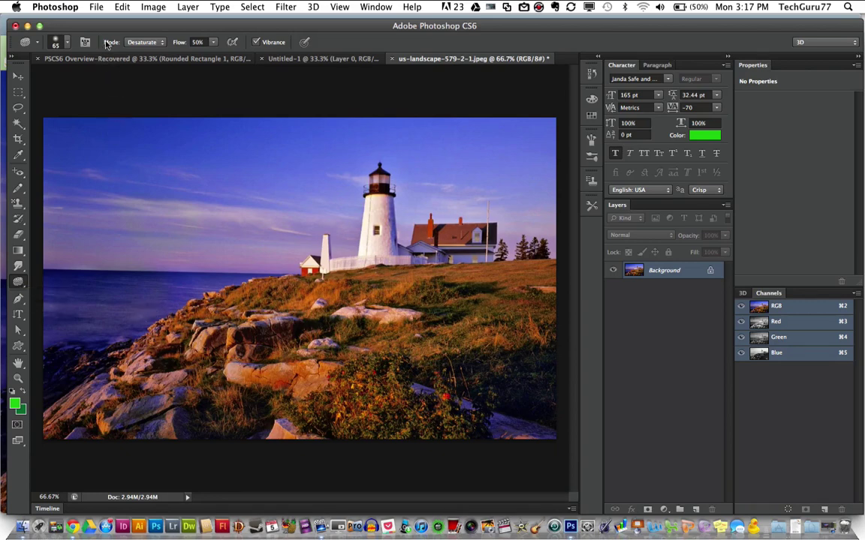
- Switch the Sponge tool to Saturate mode and intensify the colors of the sky just above the sea horizon
click(142, 42)
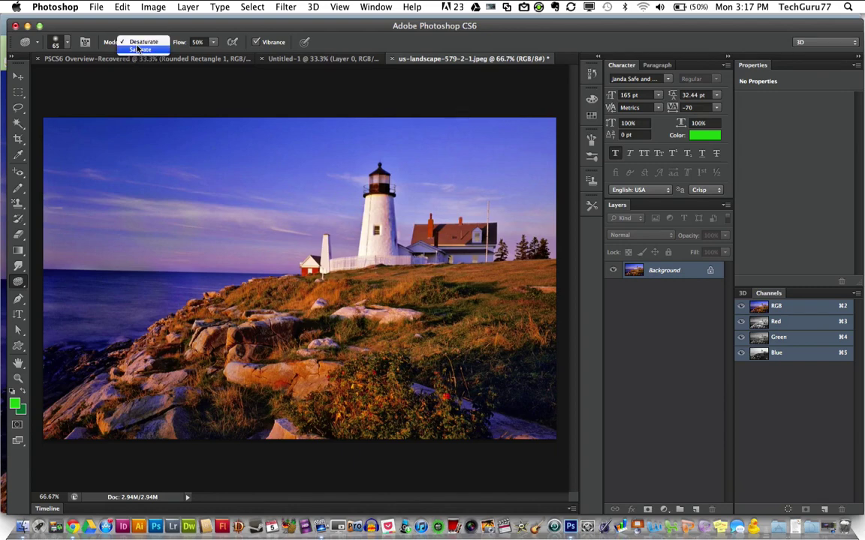
click(140, 50)
click(158, 263)
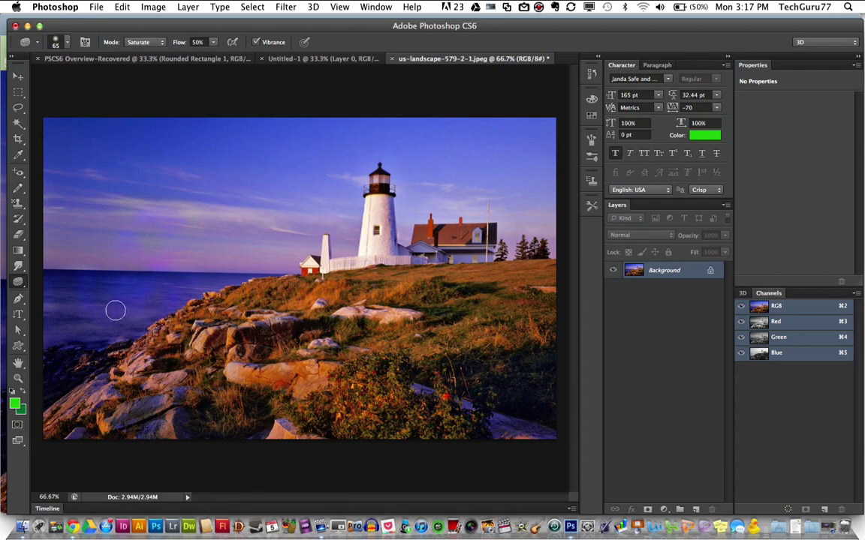
- In the PSCS6 Overview document, draw a closed, curved four-point path below the title with the Pen tool
click(147, 60)
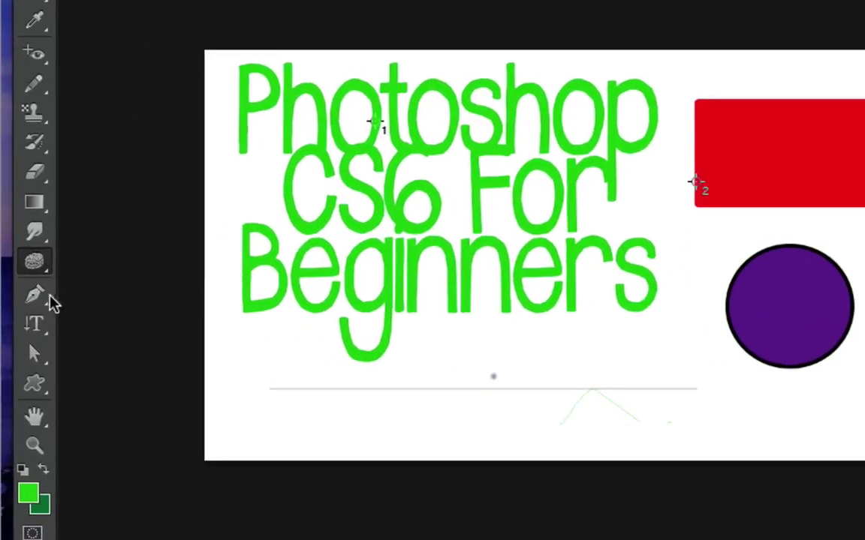
click(21, 300)
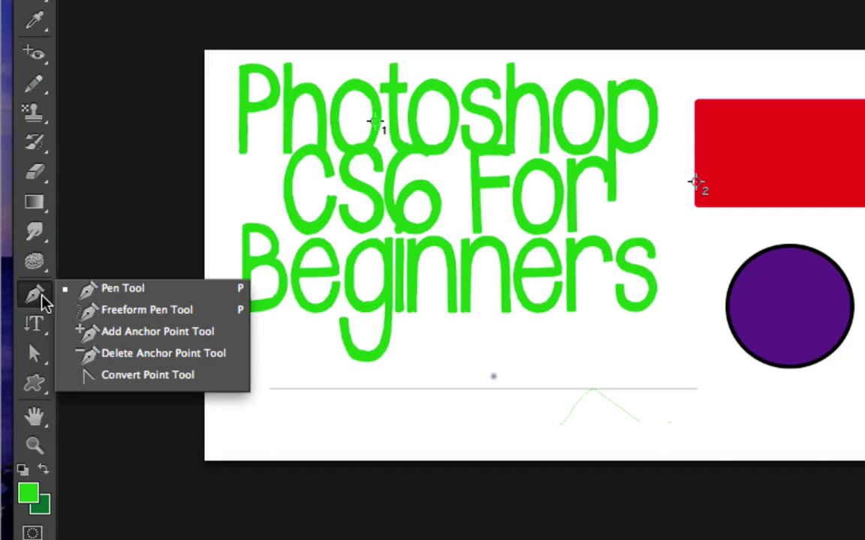
click(101, 293)
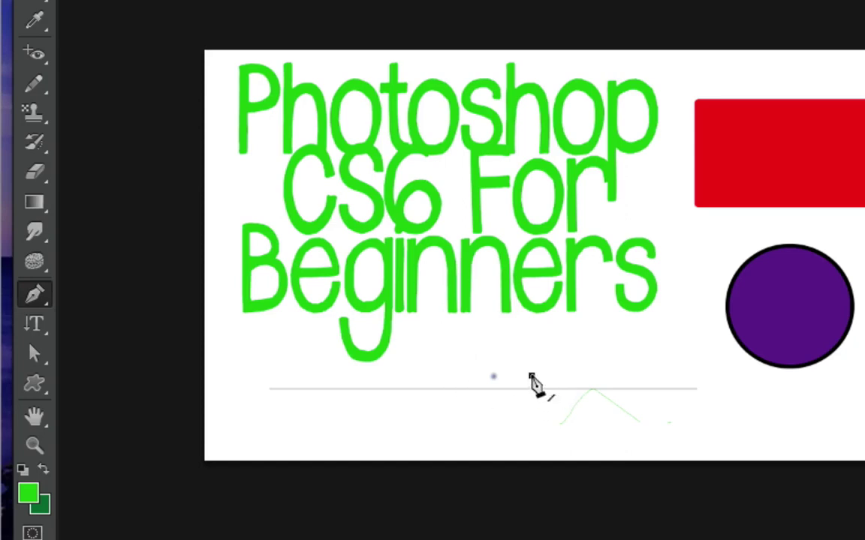
click(532, 376)
drag(648, 349, 706, 392)
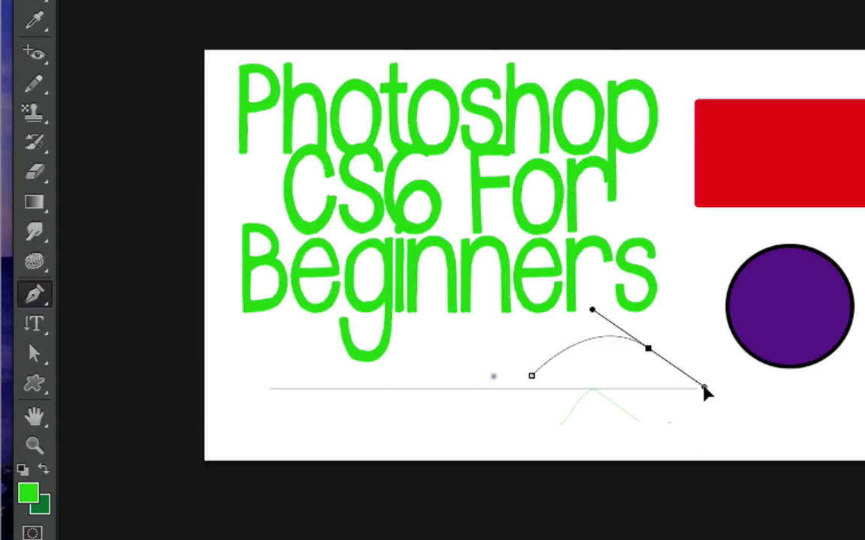
drag(629, 443, 608, 449)
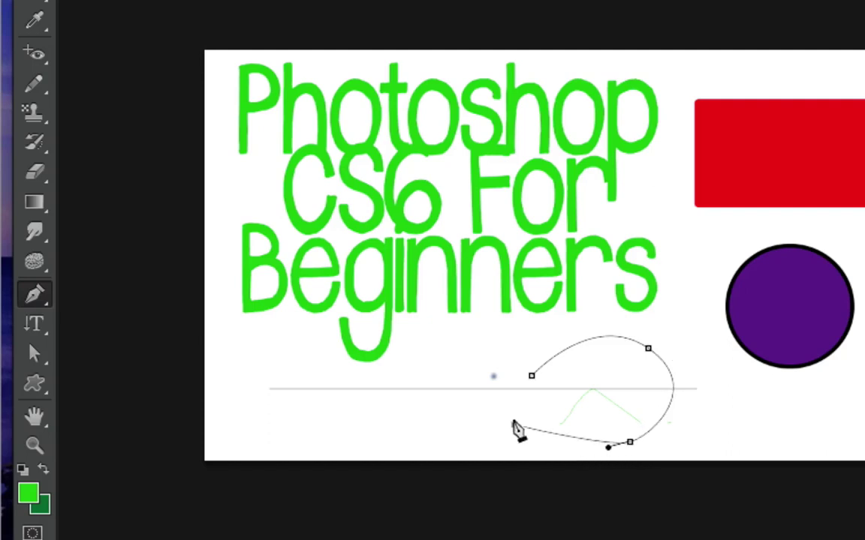
drag(513, 425, 513, 409)
click(531, 375)
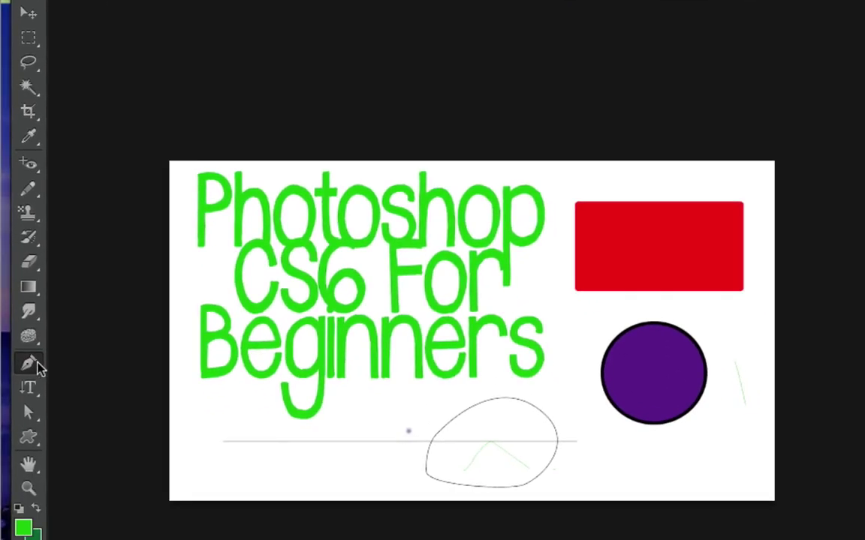
- Add anchor points to the upper-left and right curves of the closed path with the Add Anchor Point tool
click(37, 363)
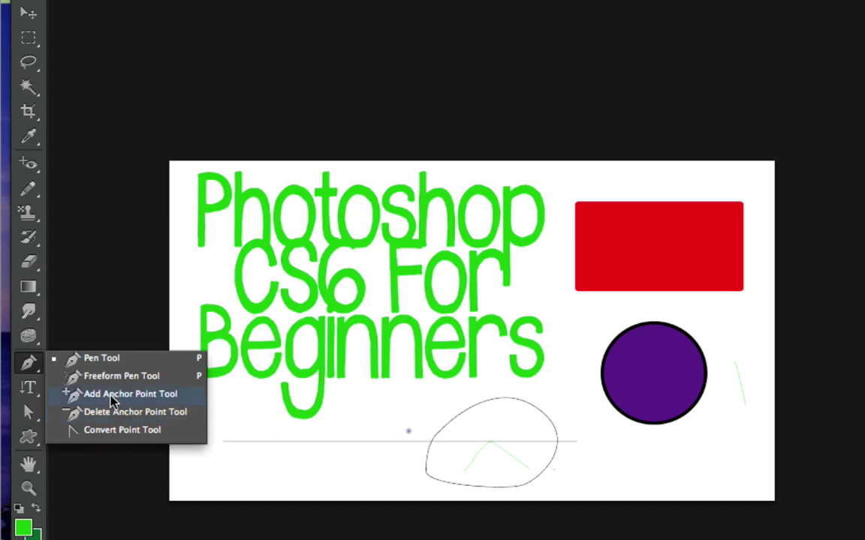
click(112, 396)
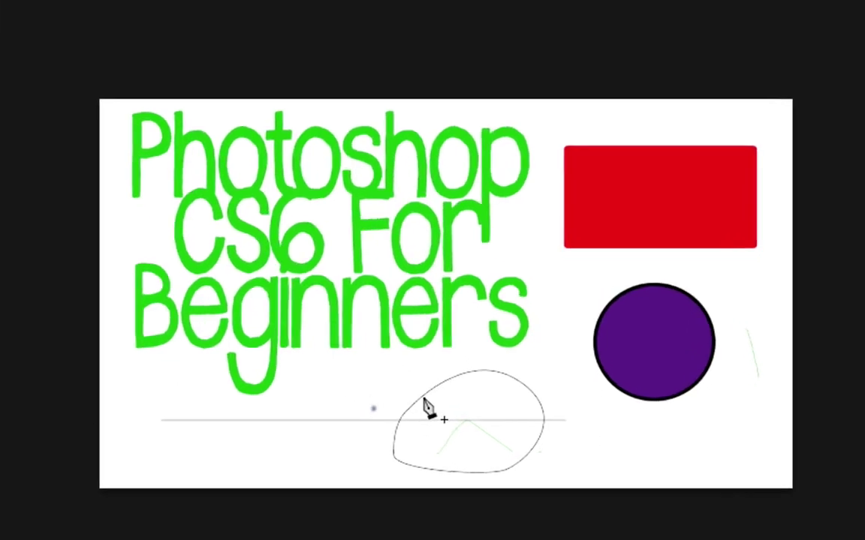
click(452, 422)
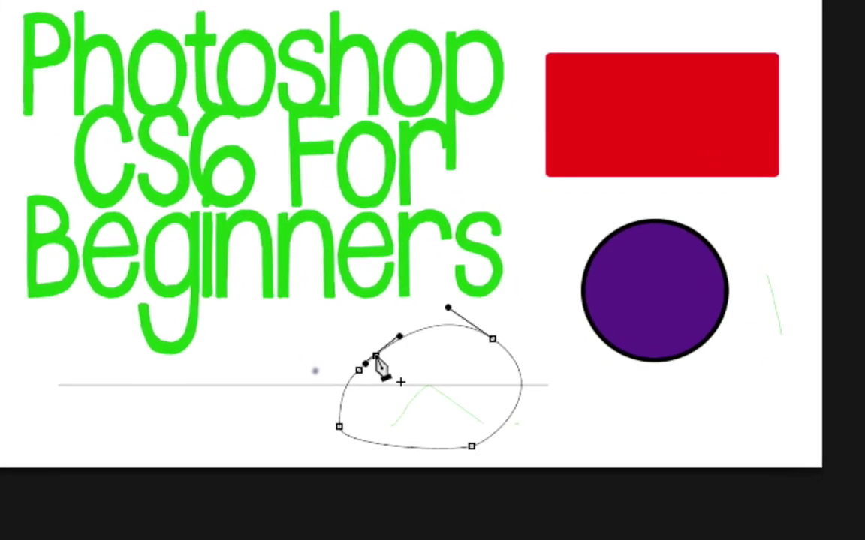
click(520, 375)
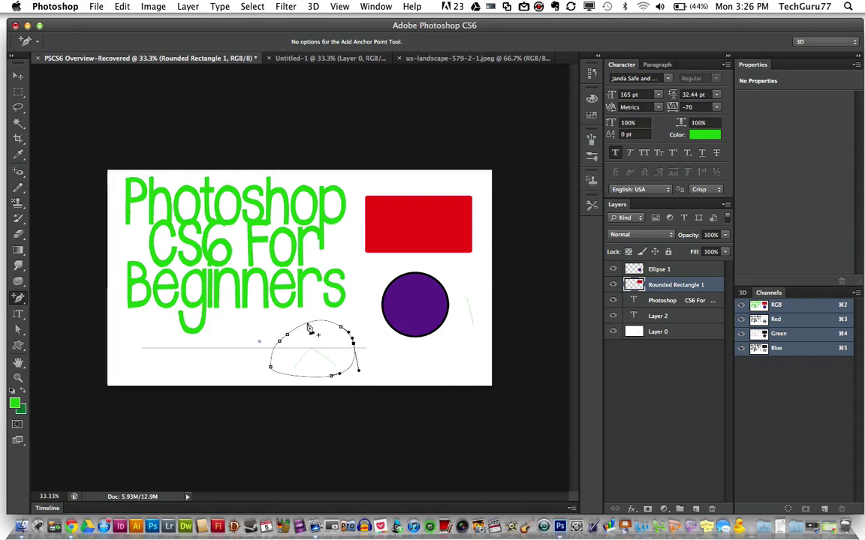
- Remove the added anchor point on the path's right curve with the Delete Anchor Point tool
click(24, 300)
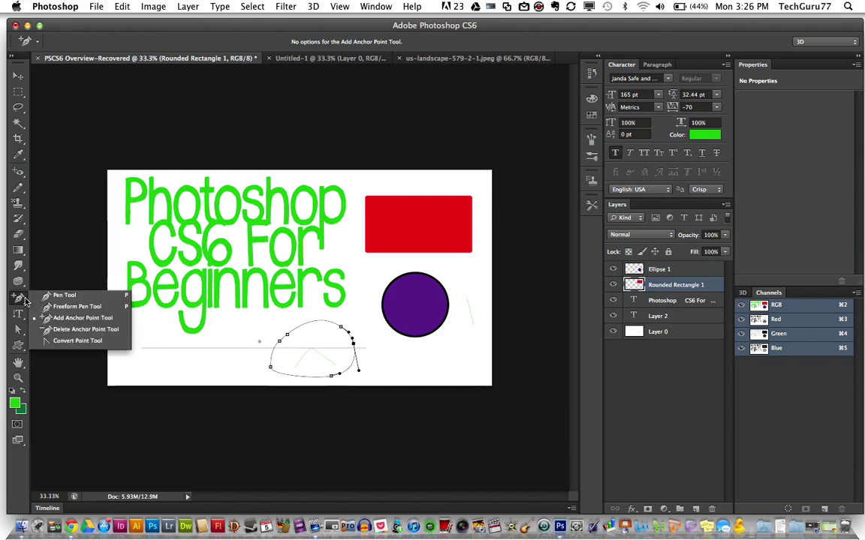
click(72, 328)
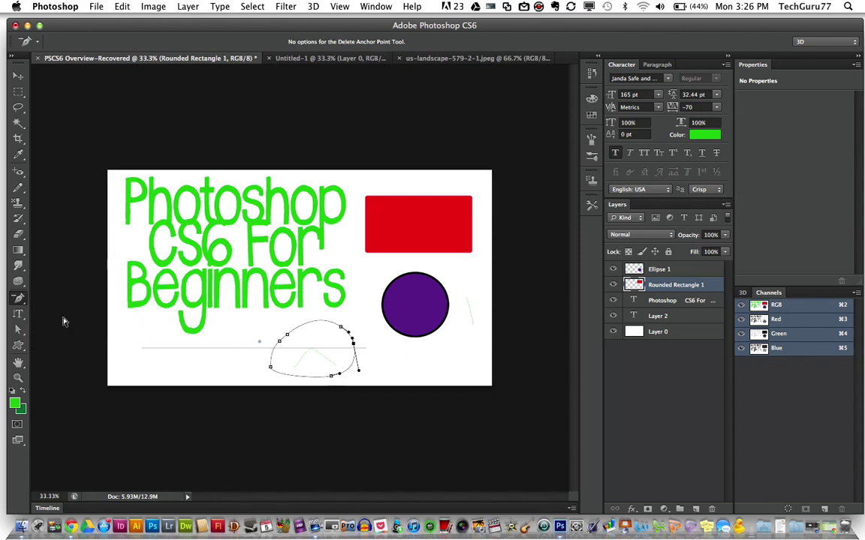
click(354, 341)
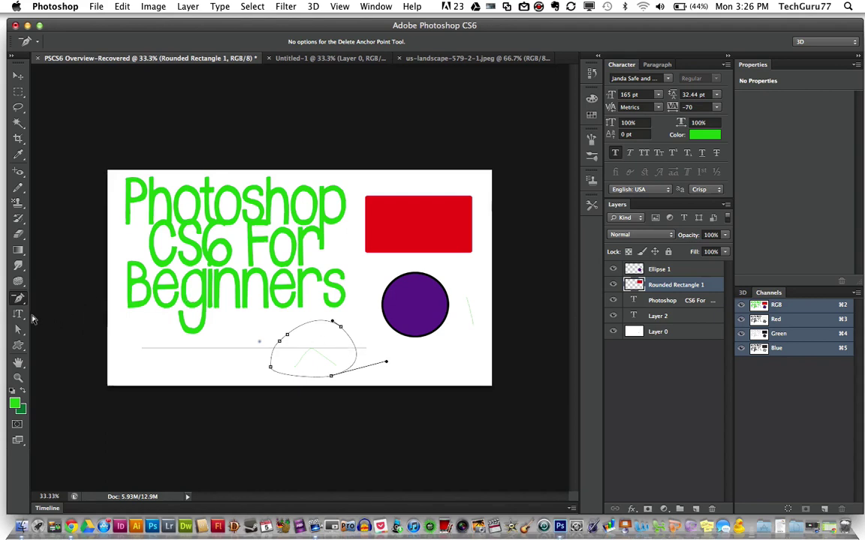
- Try the Horizontal Type tool, switch to the Vertical Type tool and draw a text box over the red rectangle
click(20, 316)
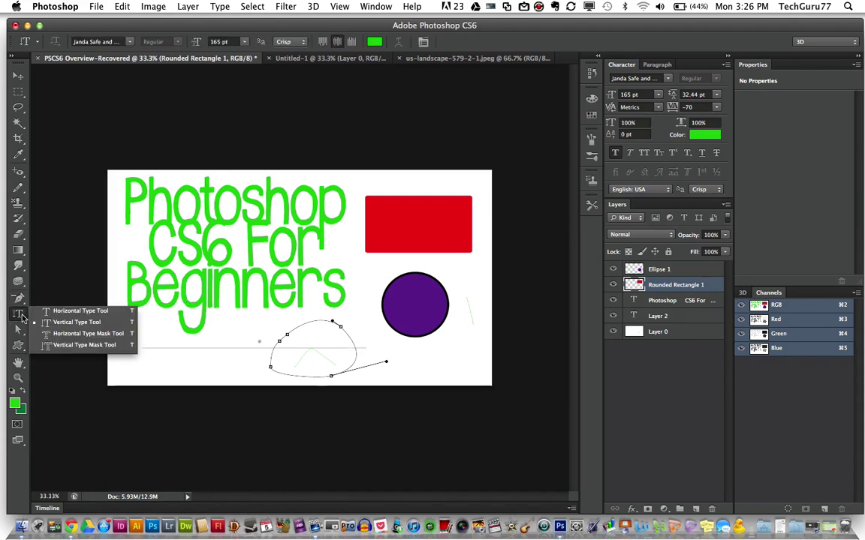
click(66, 312)
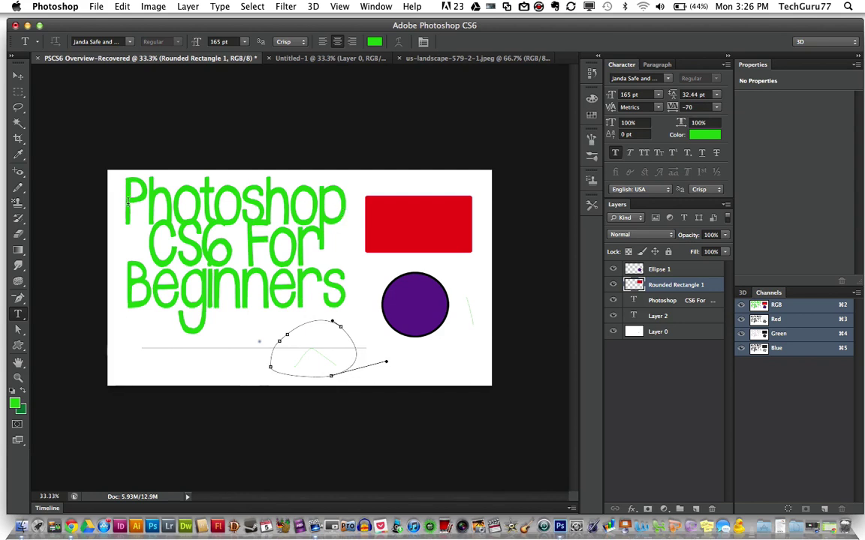
click(18, 314)
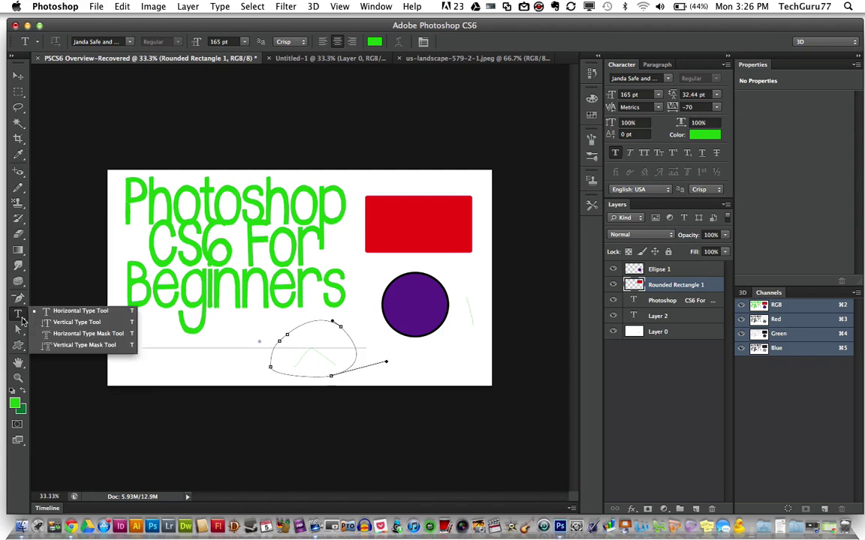
click(71, 326)
drag(384, 201, 426, 251)
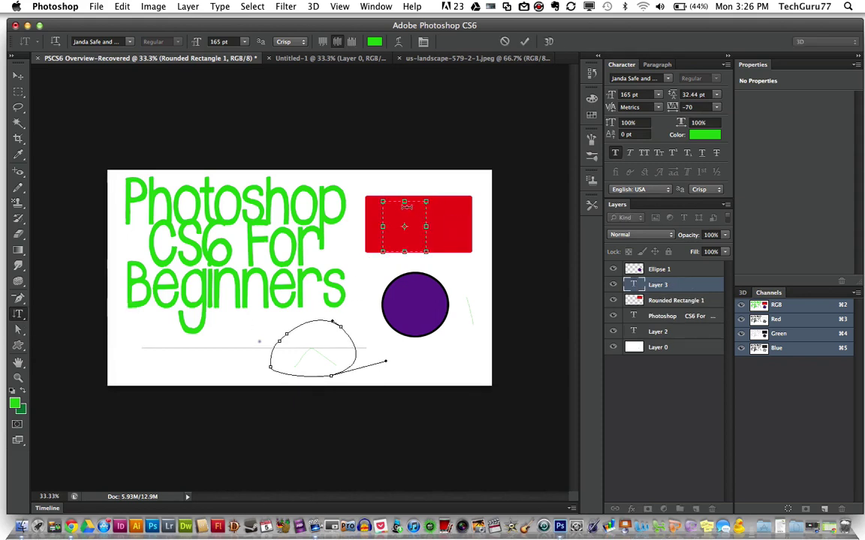
- Try the Vertical Type Mask tool by drawing a text box over the purple circle's edge, and leave it empty by switching to the Move tool
click(18, 313)
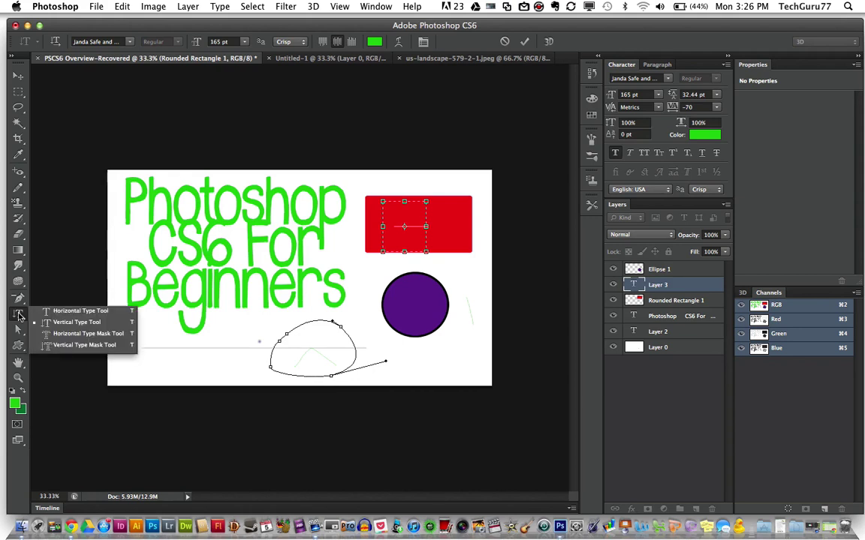
click(81, 346)
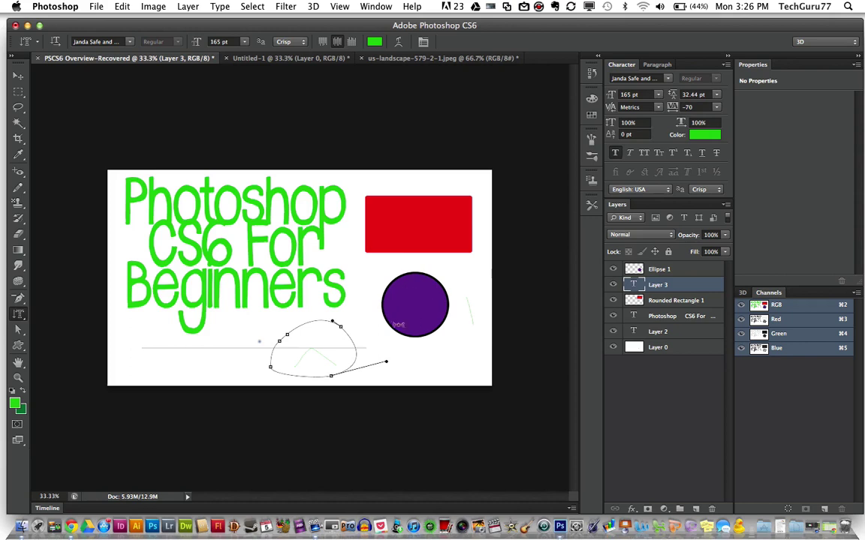
drag(425, 258, 463, 303)
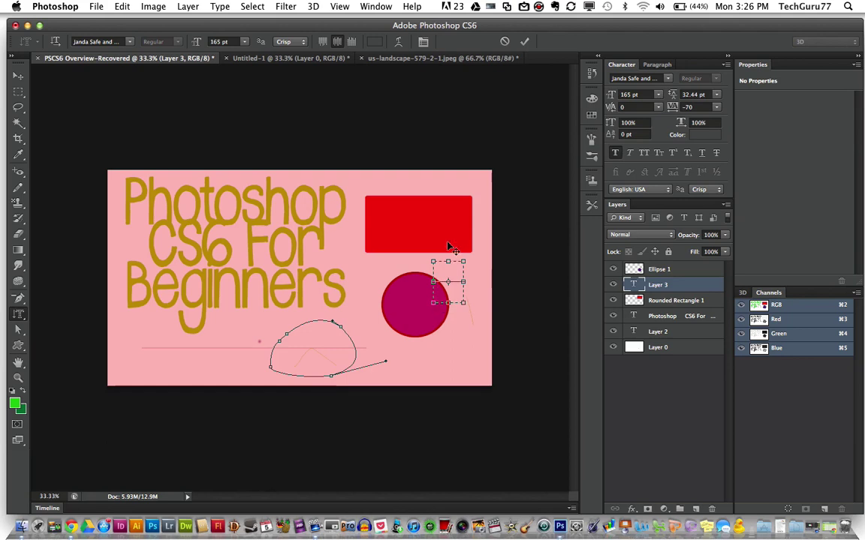
click(18, 76)
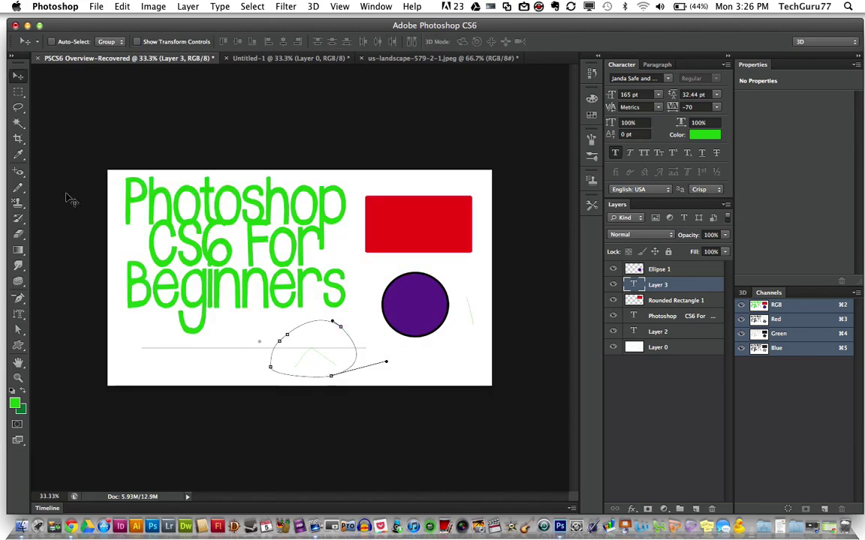
- Select the whole curved path below the title with the Path Selection tool and dismiss the path
click(19, 331)
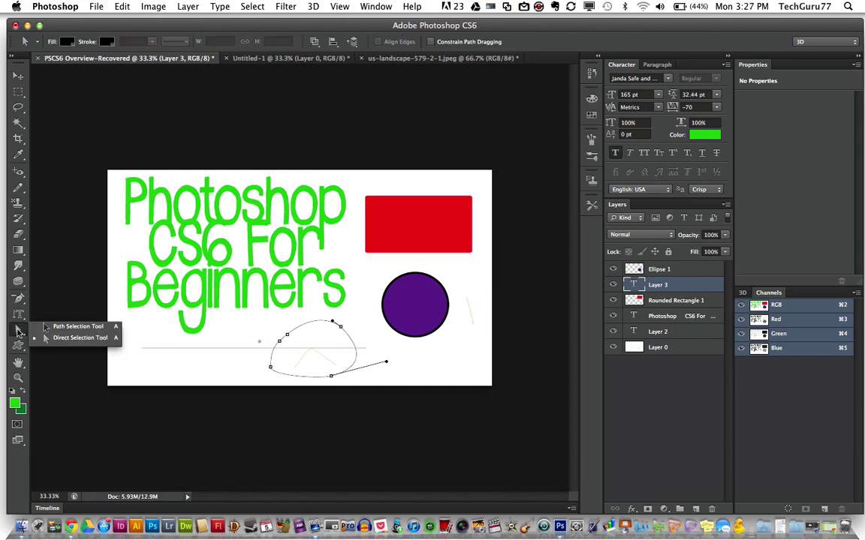
click(66, 328)
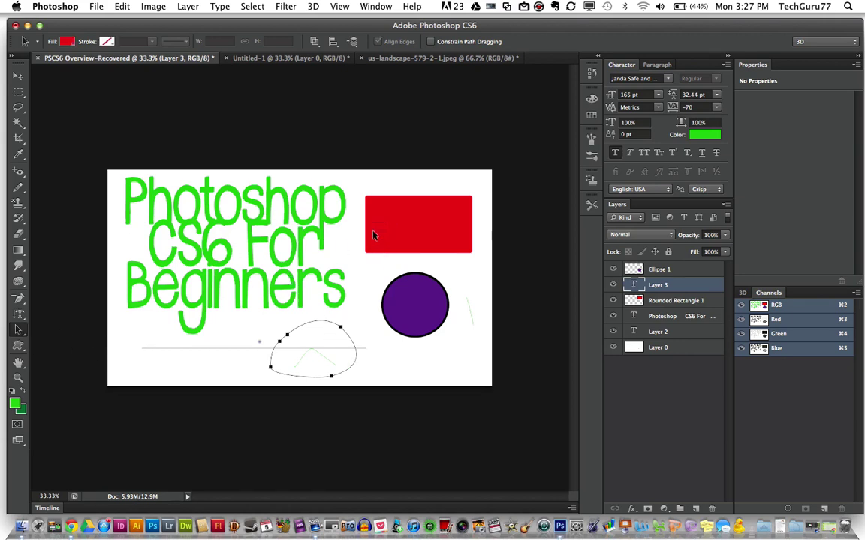
click(307, 328)
drag(18, 329, 64, 341)
mouse_move(299, 330)
mouse_down()
mouse_move(268, 312)
mouse_move(228, 331)
mouse_move(281, 341)
mouse_move(266, 333)
mouse_move(354, 279)
mouse_move(281, 285)
mouse_move(312, 340)
mouse_up()
click(306, 332)
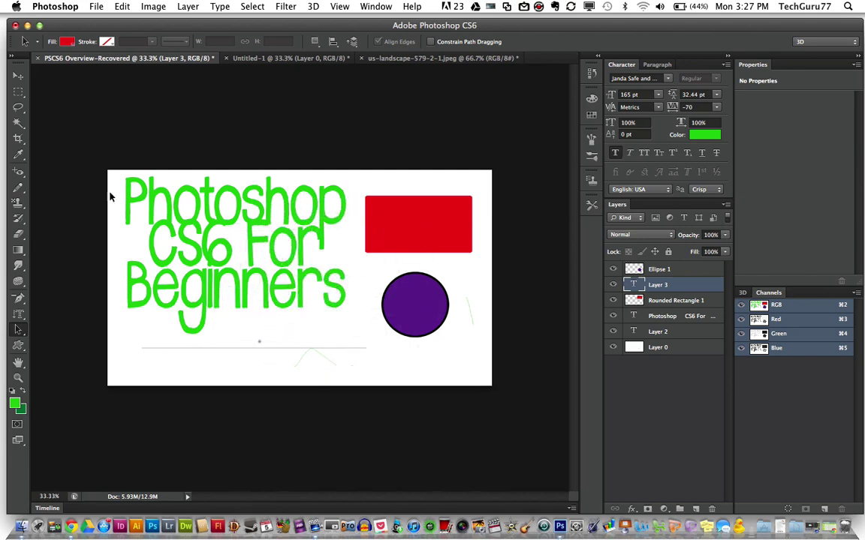
- Activate the Direct Selection tool and make the Ellipse 1 layer active
click(19, 331)
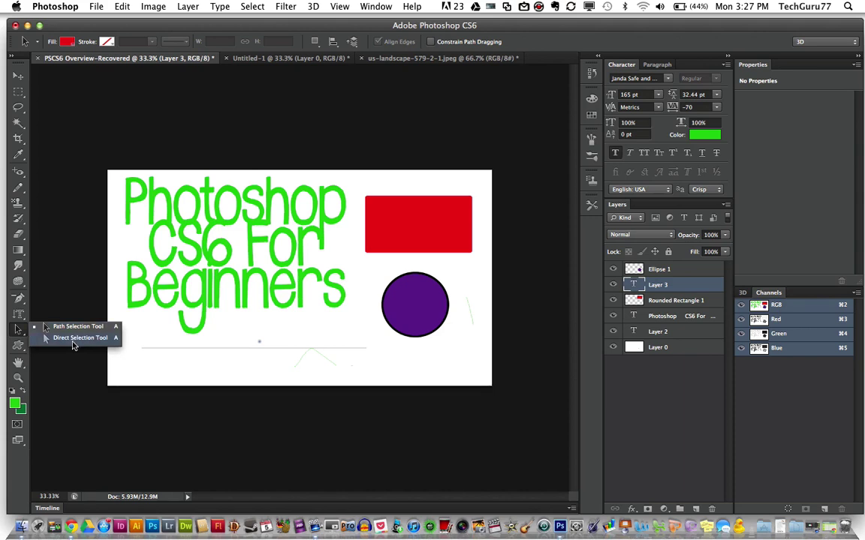
click(74, 342)
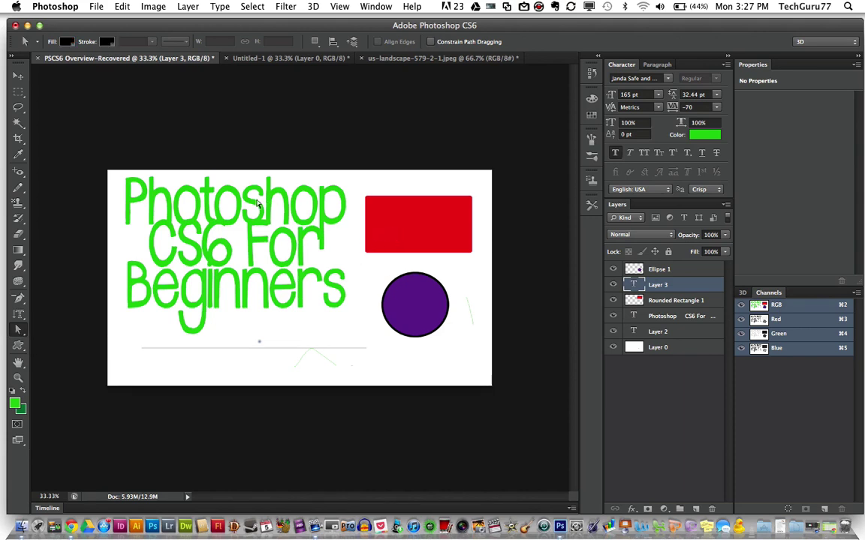
click(652, 270)
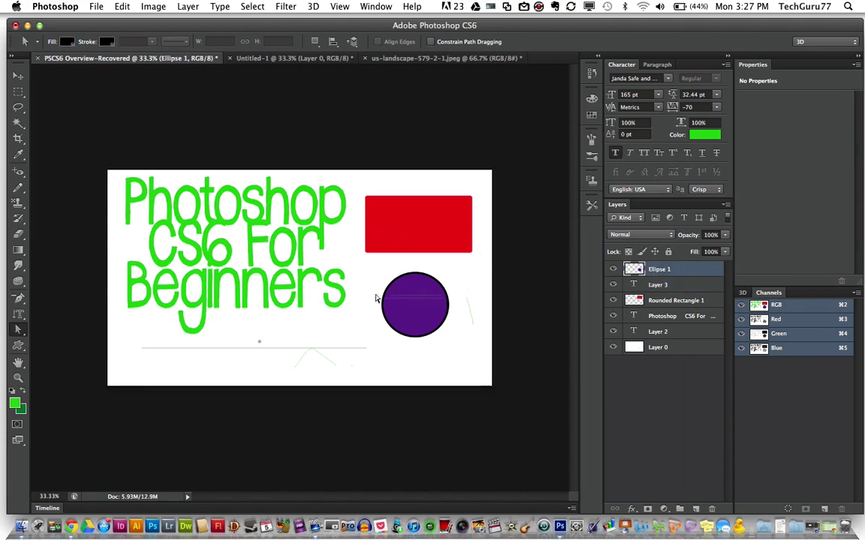